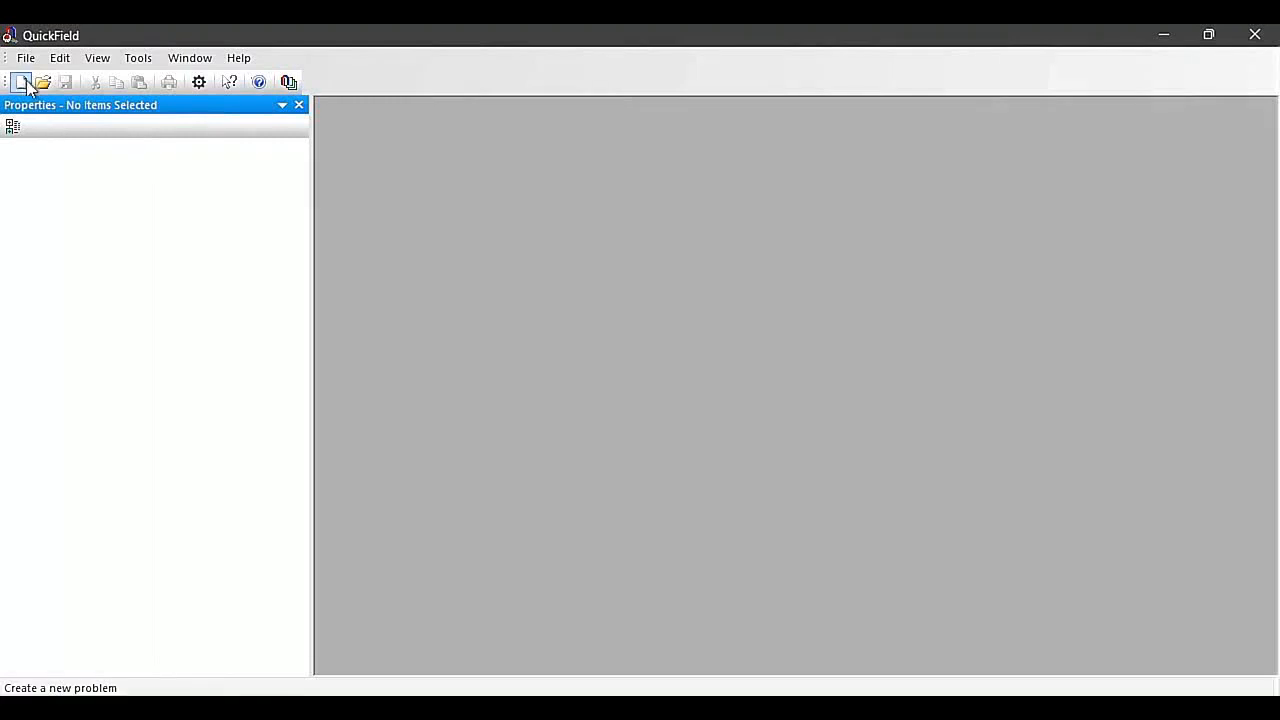
Step: Create a new problem with the file name loudspeaker in the D:\ folder and continue to its general settings
{"action": "left_click", "coordinate": [23, 82]}
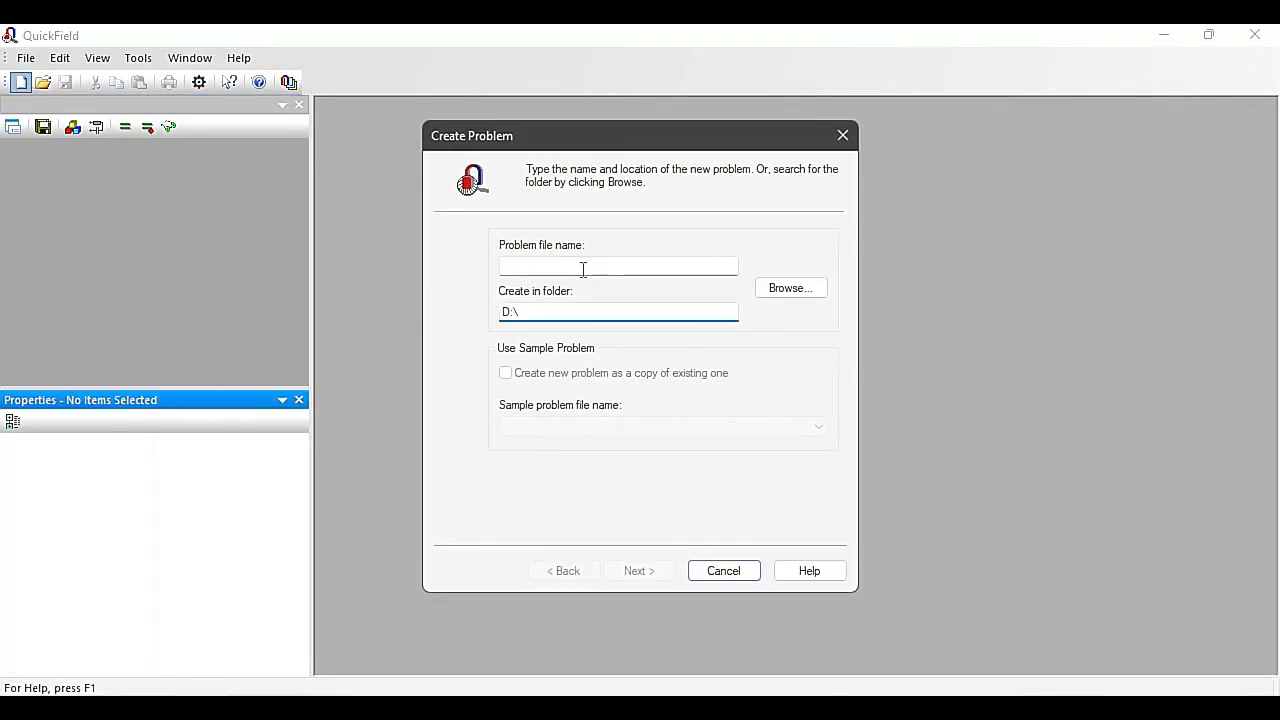
{"action": "left_click", "coordinate": [583, 266]}
{"action": "type", "text": "loudspeaker"}
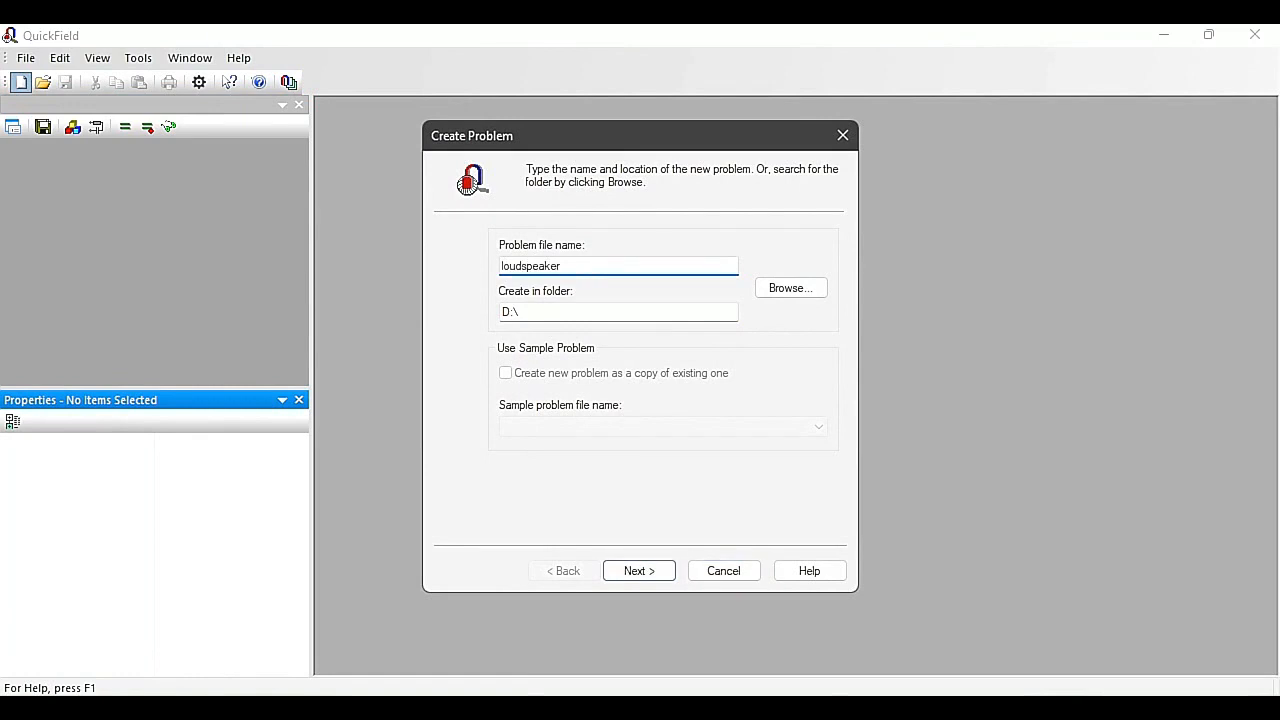
{"action": "left_click", "coordinate": [632, 571]}
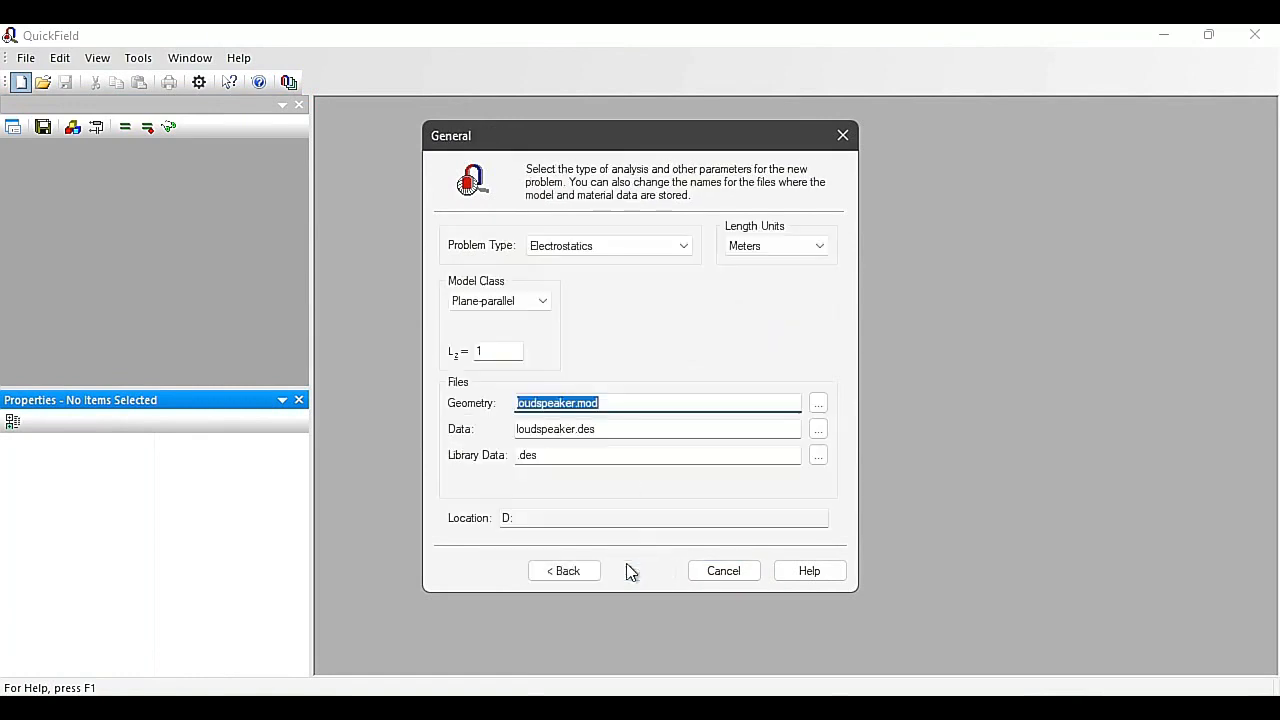
Step: Set the problem type to Magnetostatics and the length units to Millimeters, and finish creating the problem
{"action": "left_click", "coordinate": [660, 246]}
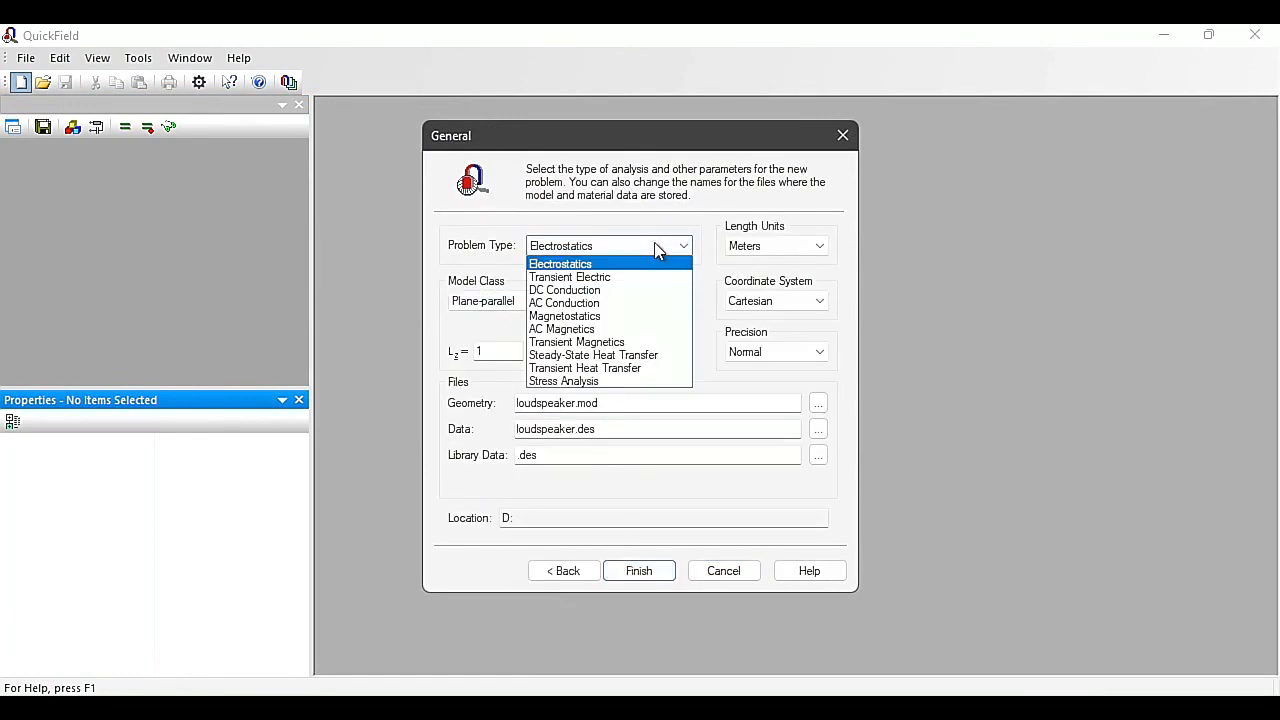
{"action": "left_click", "coordinate": [617, 316]}
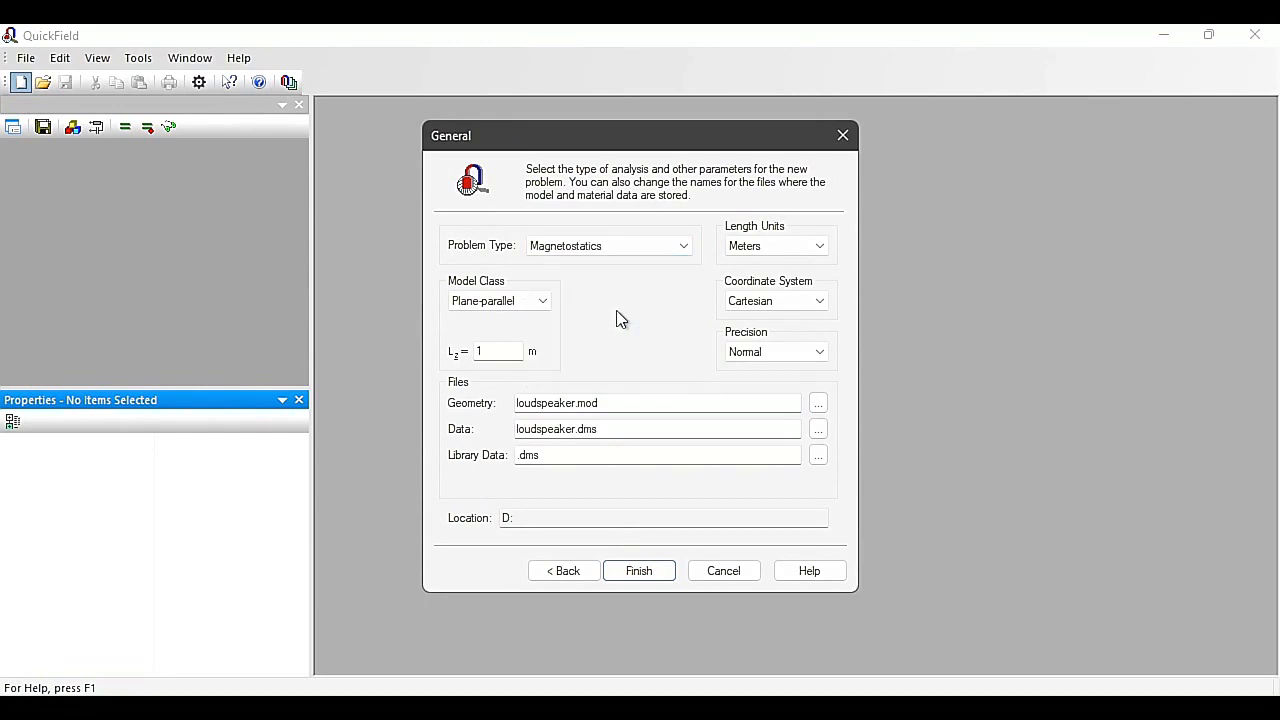
{"action": "left_click", "coordinate": [767, 249]}
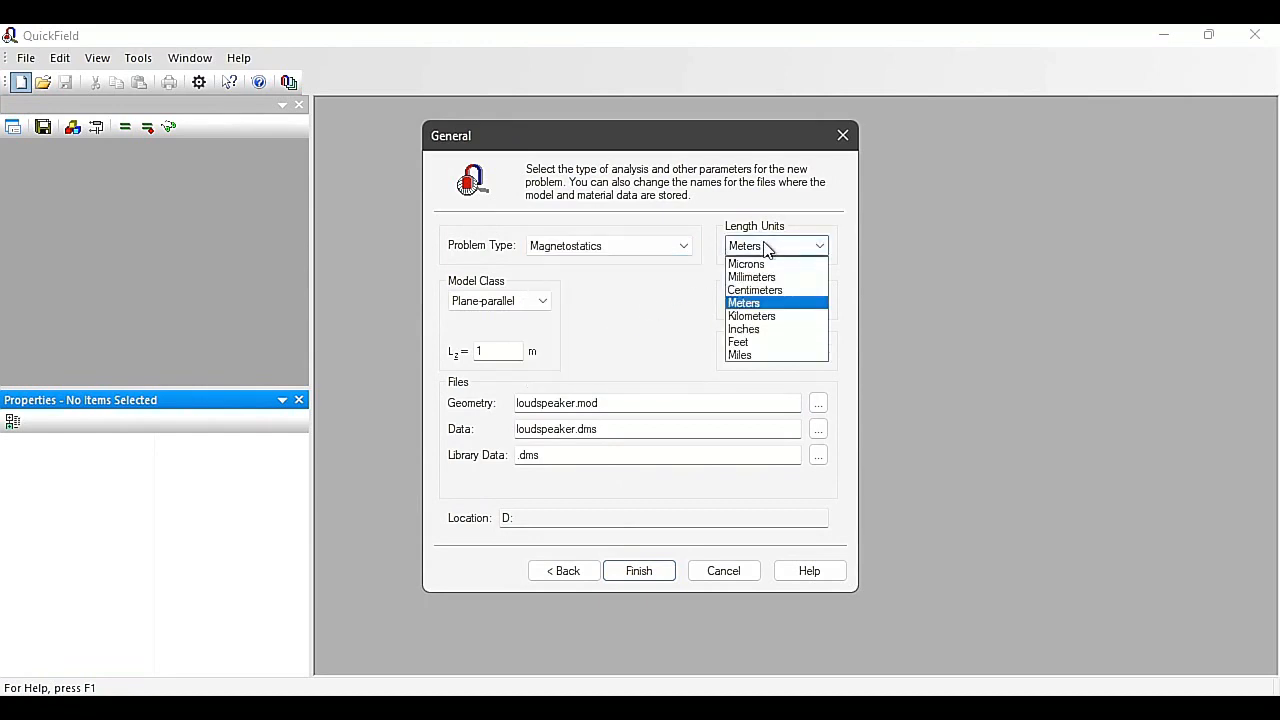
{"action": "left_click", "coordinate": [766, 276]}
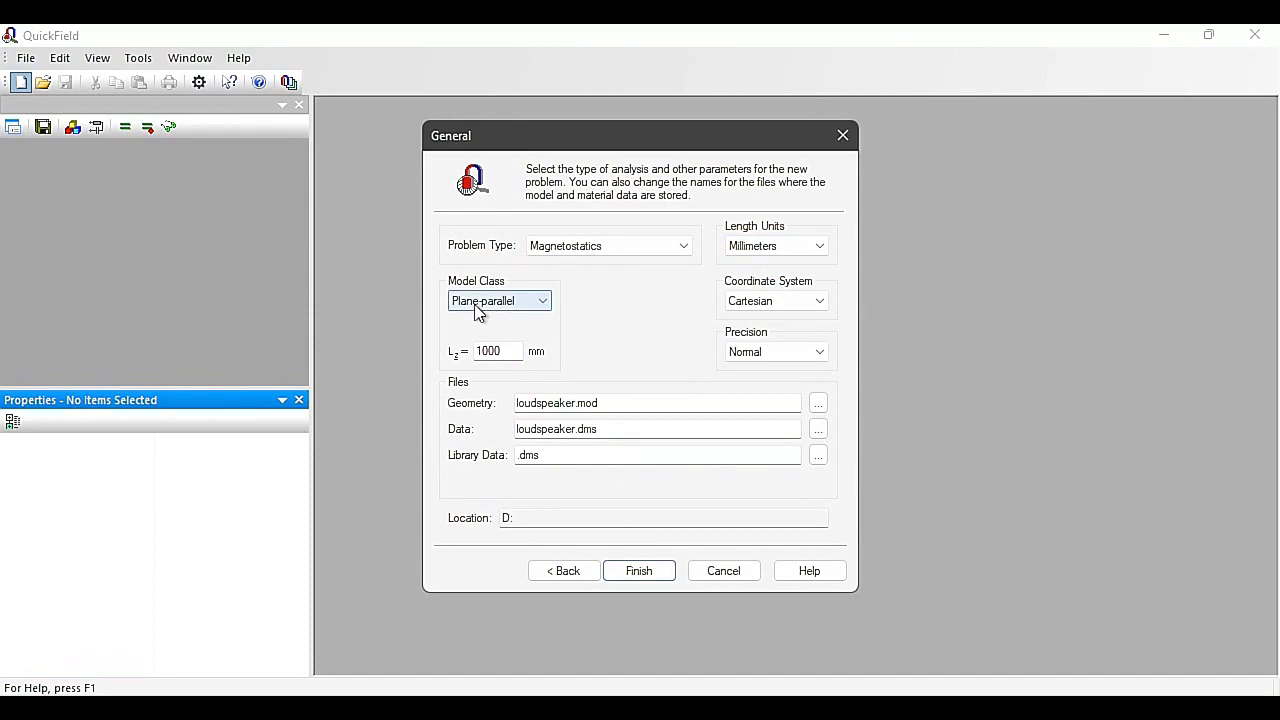
{"action": "left_click", "coordinate": [627, 576]}
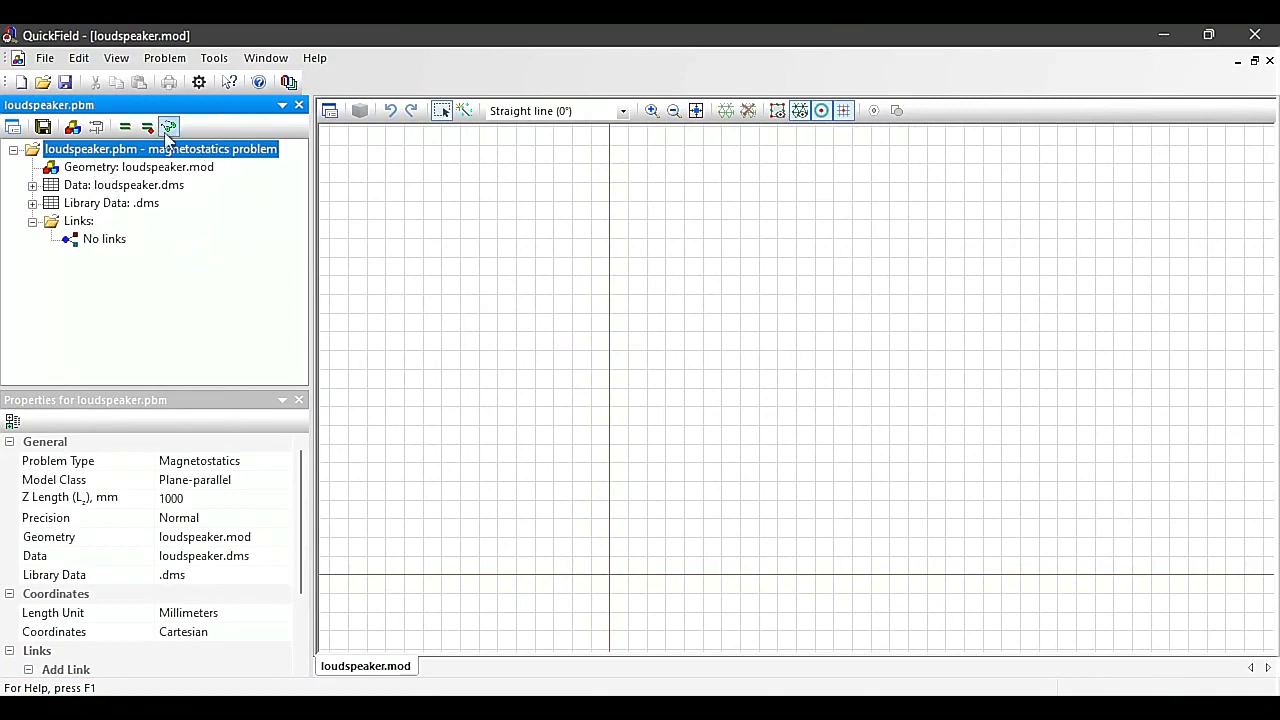
Step: Import the DXF drawing magnetostatic_speaker.dxf from the Downloads folder into the geometry model
{"action": "left_click", "coordinate": [540, 308]}
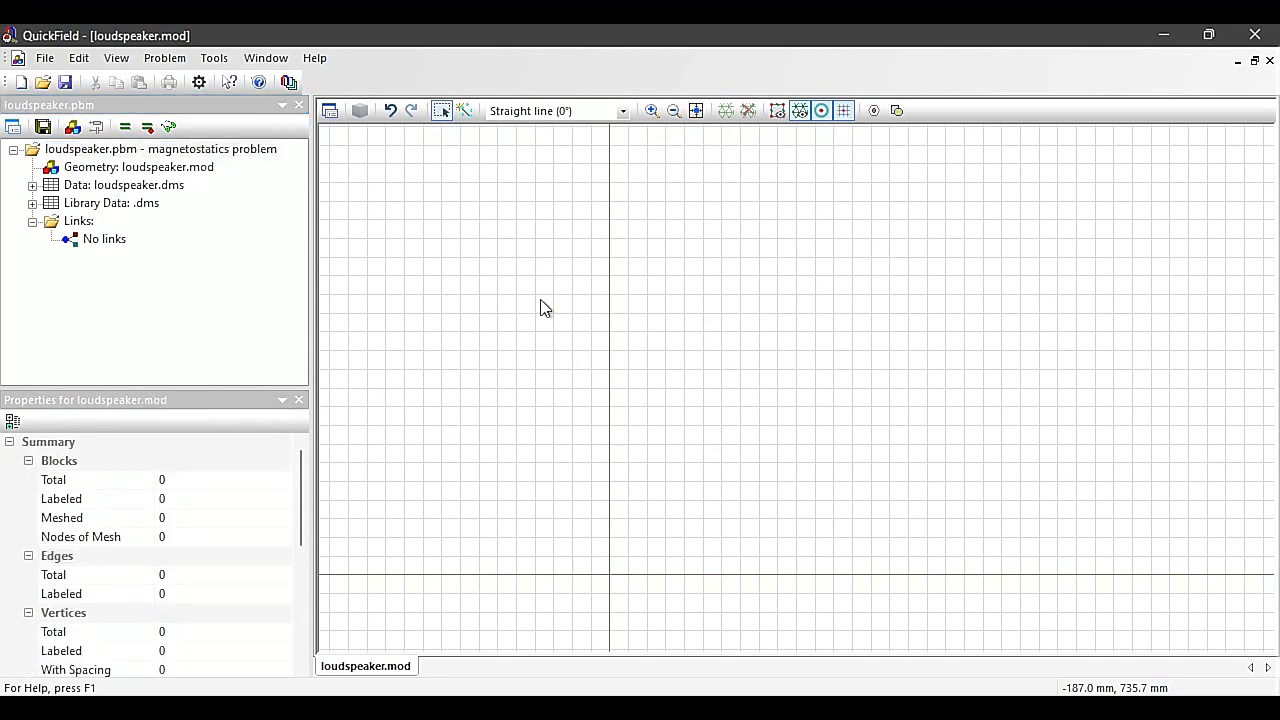
{"action": "left_click", "coordinate": [45, 58]}
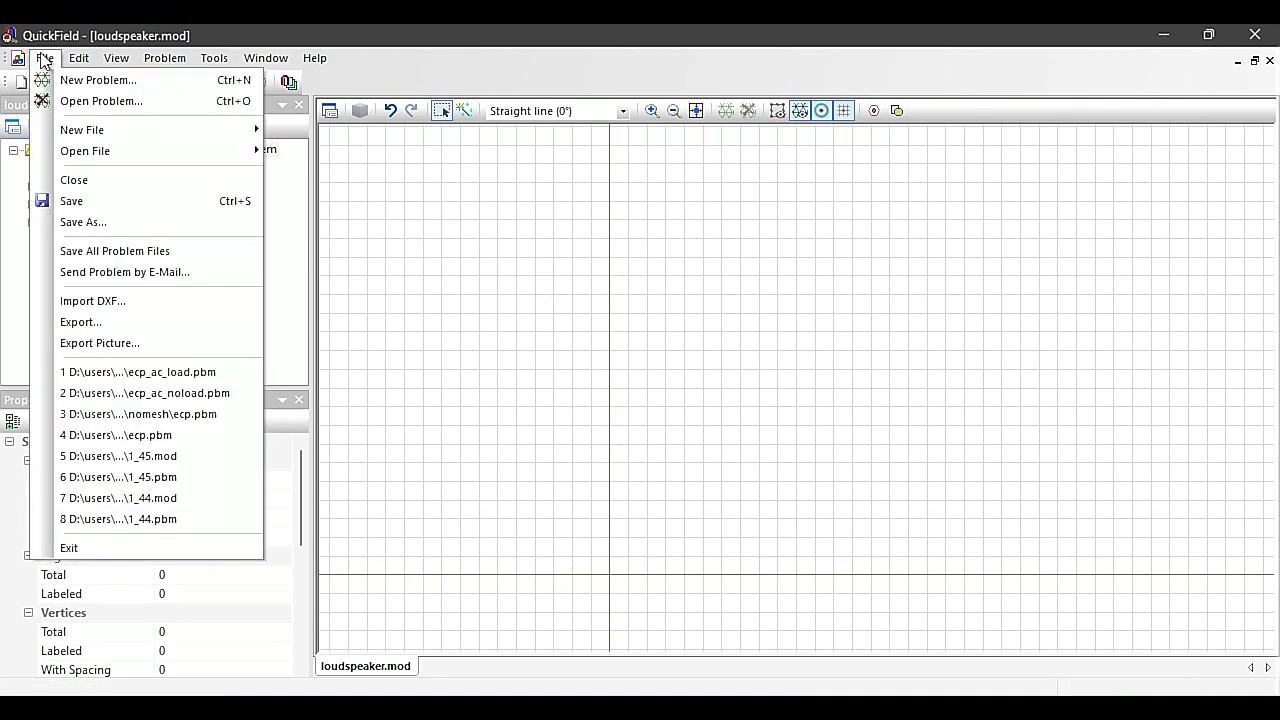
{"action": "left_click", "coordinate": [122, 306]}
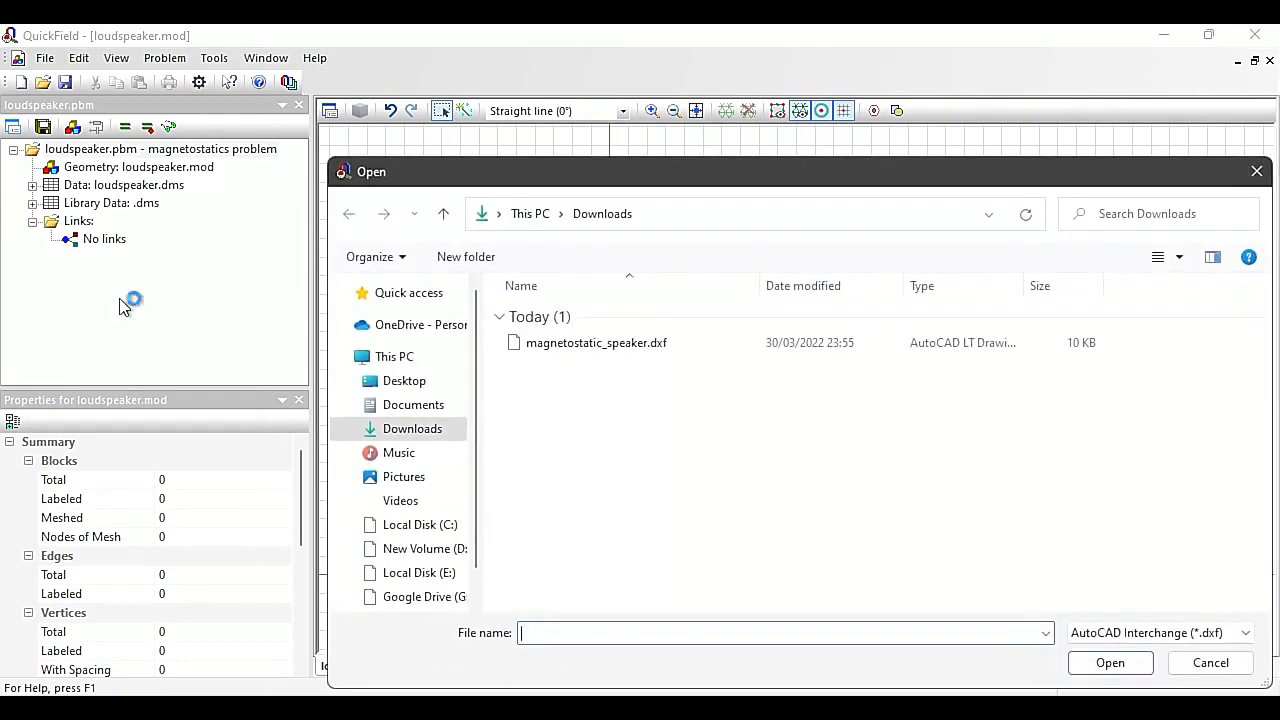
{"action": "left_click", "coordinate": [596, 343]}
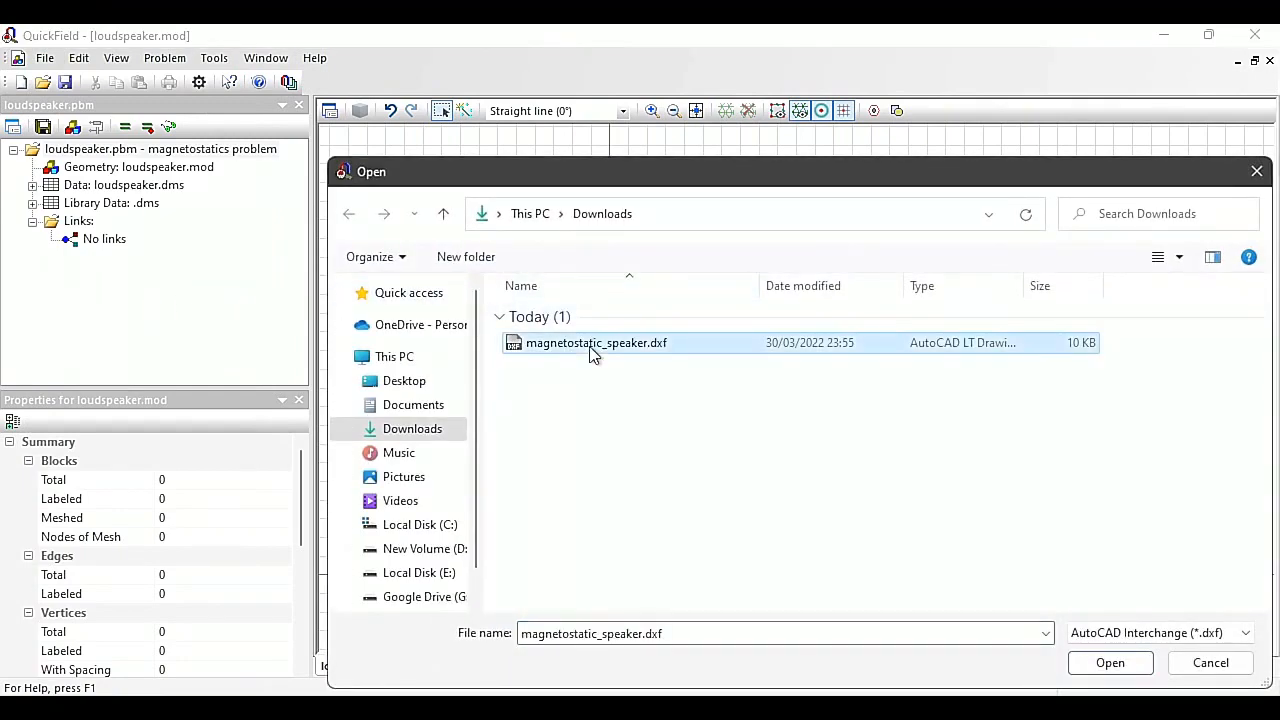
{"action": "left_click", "coordinate": [1100, 662]}
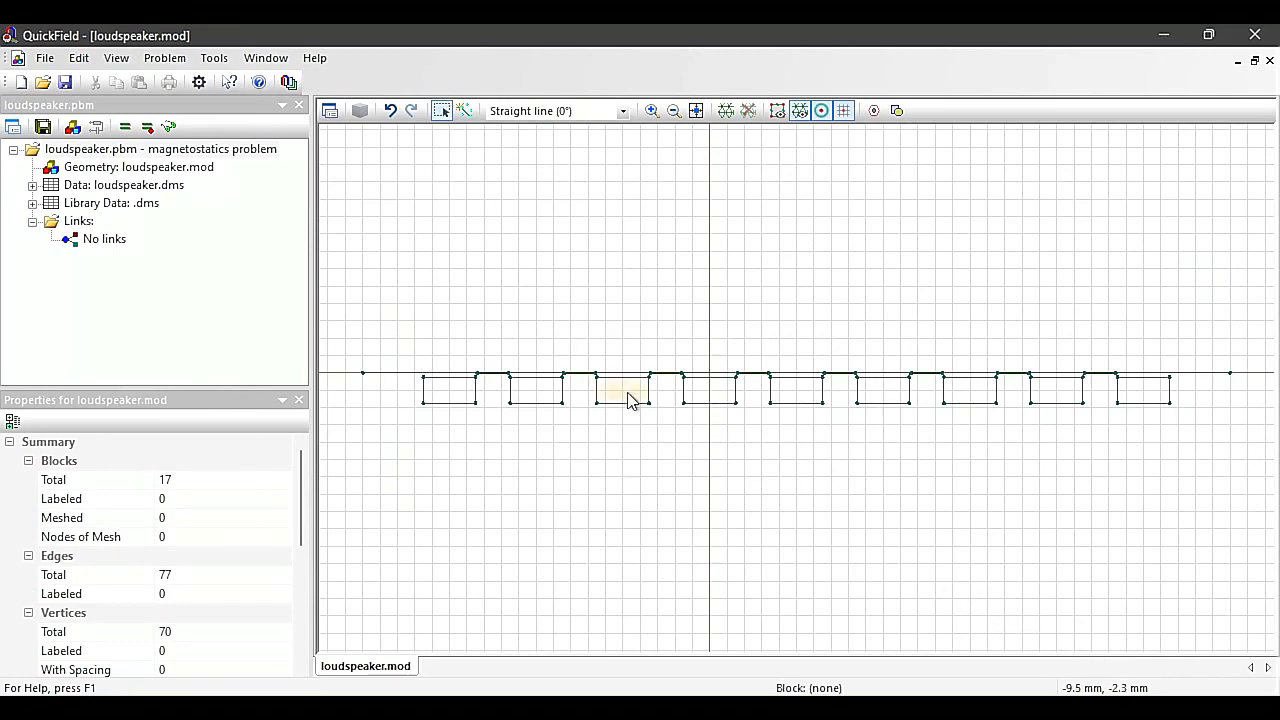
Step: Draw two vertical lines through the speaker geometry at x = 0 and x = 10 mm, each from about y = 20 to -20 mm
{"action": "scroll", "coordinate": [663, 386], "scroll_direction": "up", "scroll_amount": 4}
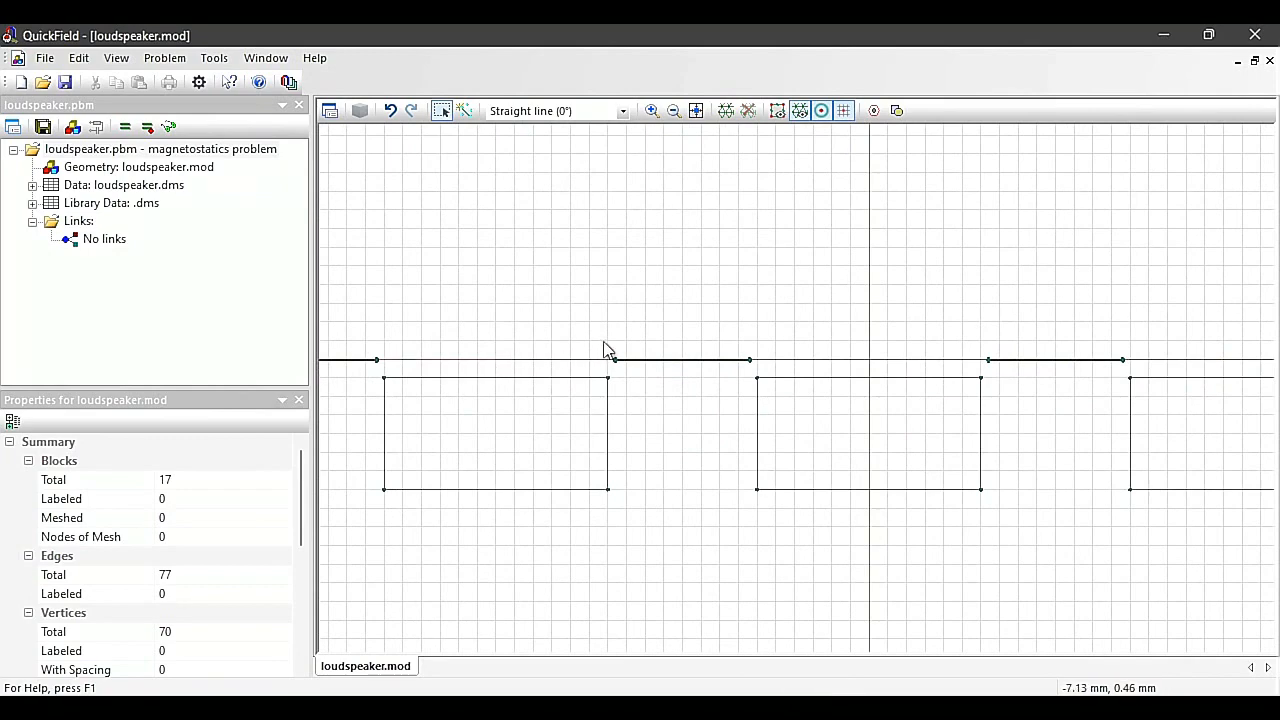
{"action": "scroll", "coordinate": [688, 367], "scroll_direction": "up", "scroll_amount": 3}
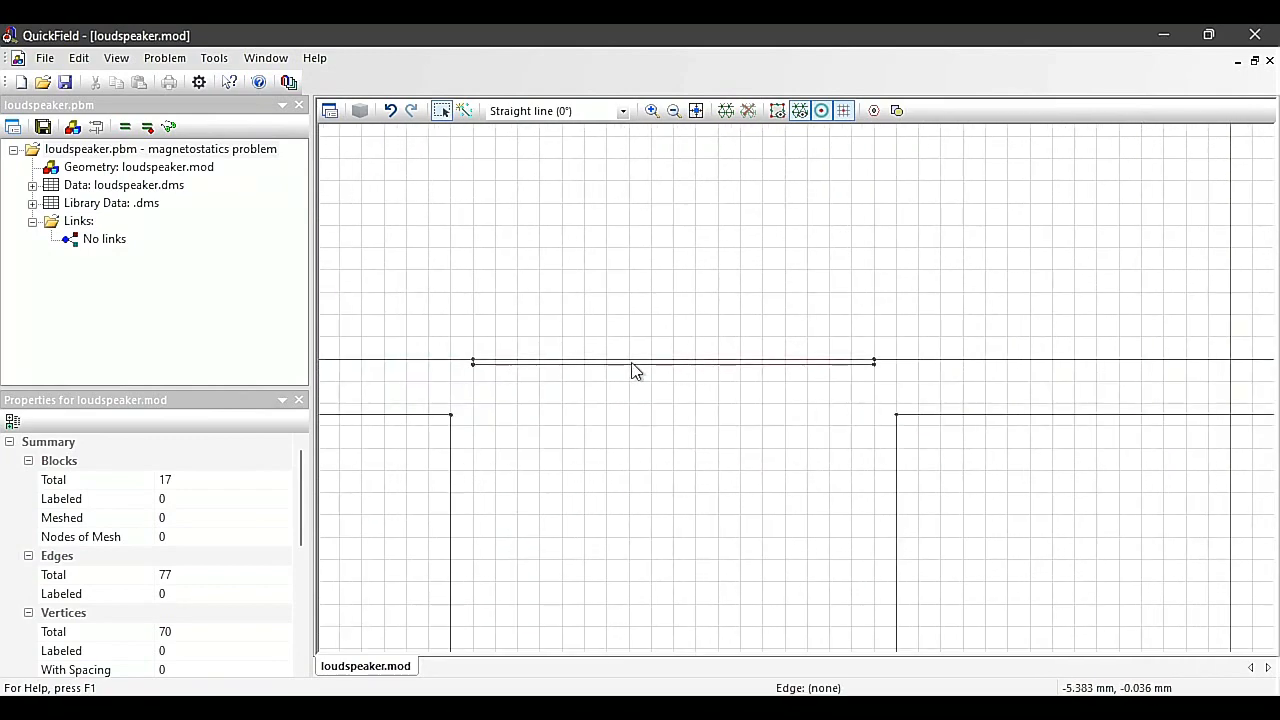
{"action": "scroll", "coordinate": [656, 370], "scroll_direction": "down", "scroll_amount": 3}
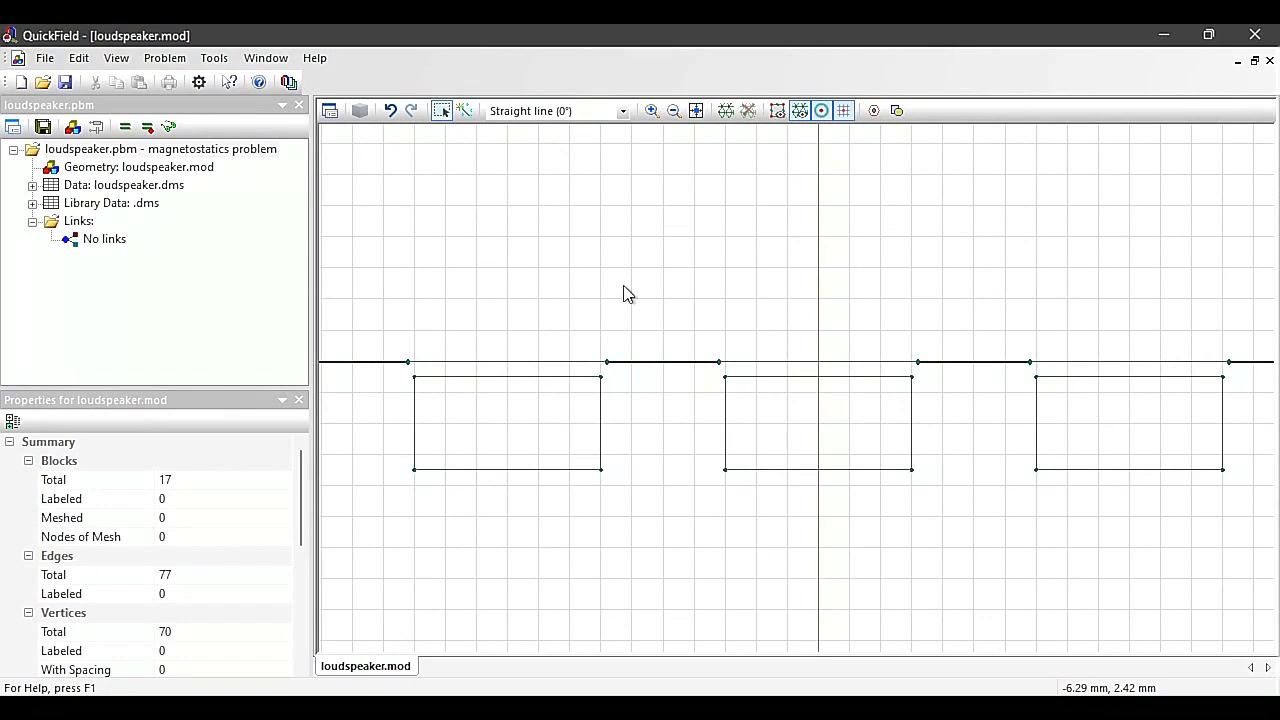
{"action": "scroll", "coordinate": [497, 197], "scroll_direction": "down", "scroll_amount": 3}
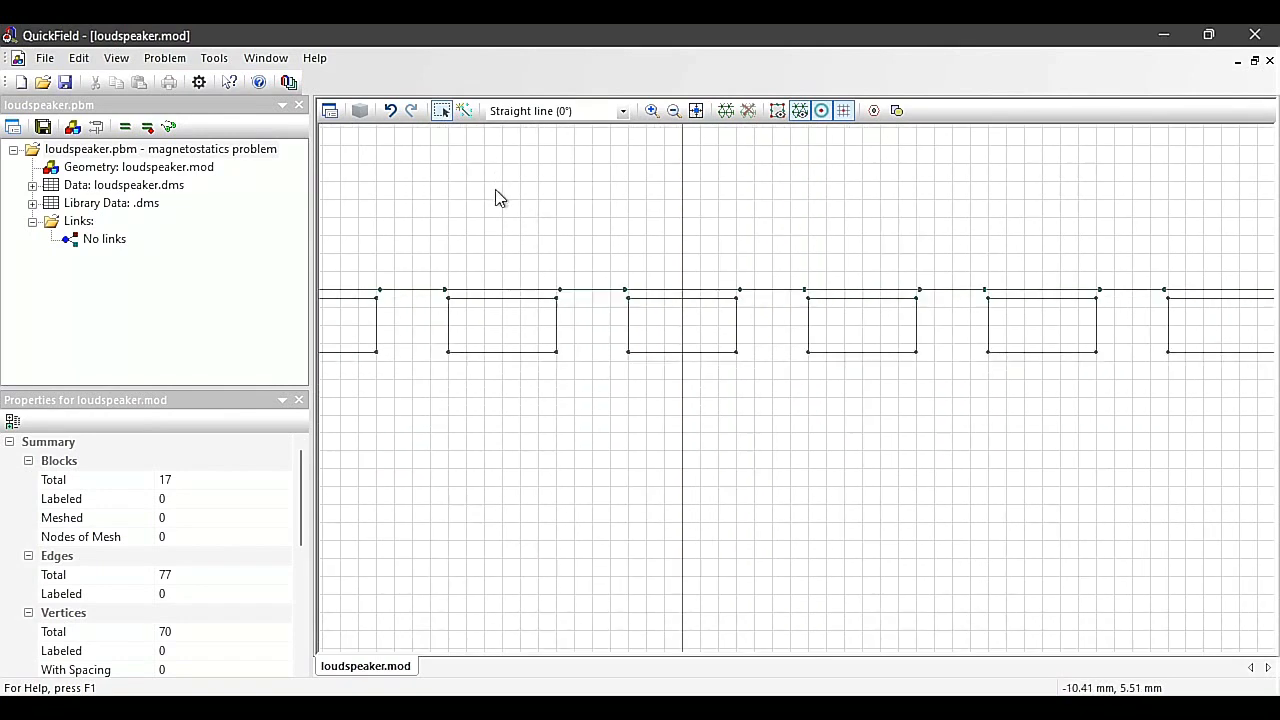
{"action": "left_click", "coordinate": [464, 110]}
{"action": "scroll", "coordinate": [614, 190], "scroll_direction": "down", "scroll_amount": 1}
{"action": "scroll", "coordinate": [618, 193], "scroll_direction": "down", "scroll_amount": 3}
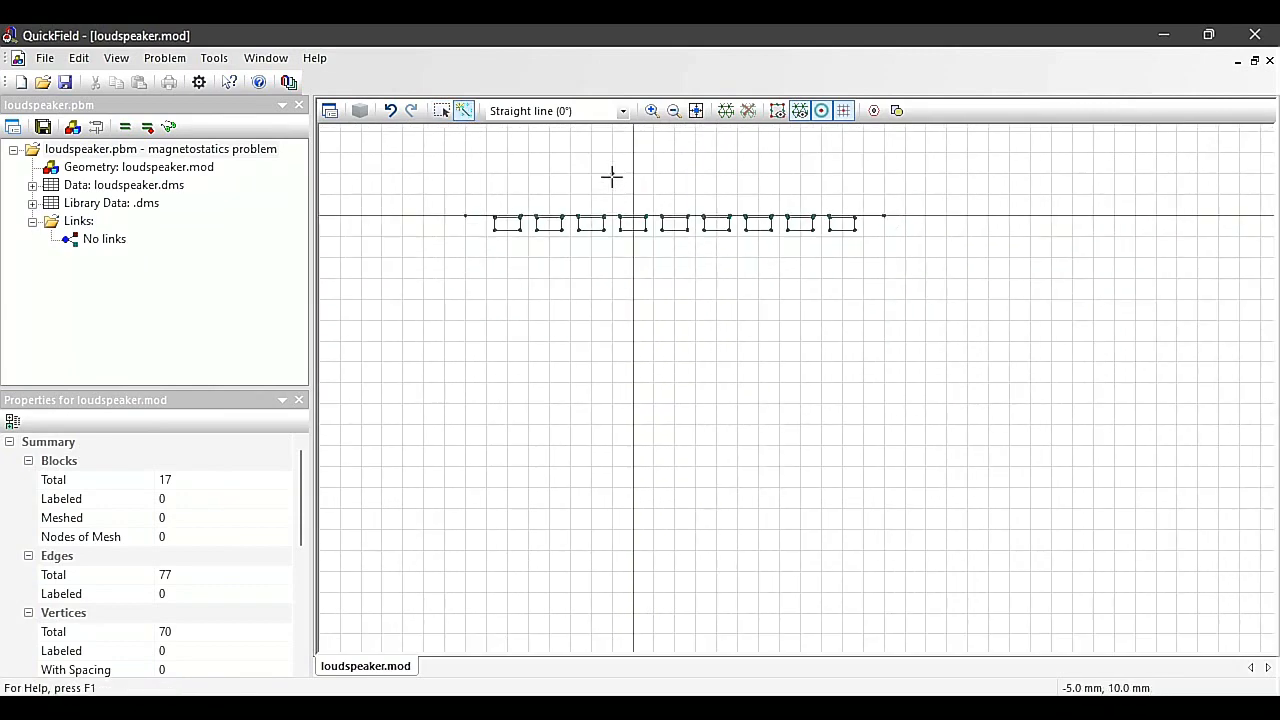
{"action": "mouse_move", "coordinate": [612, 177]}
{"action": "left_mouse_down"}
{"action": "mouse_move", "coordinate": [609, 263]}
{"action": "mouse_move", "coordinate": [677, 337]}
{"action": "left_mouse_up"}
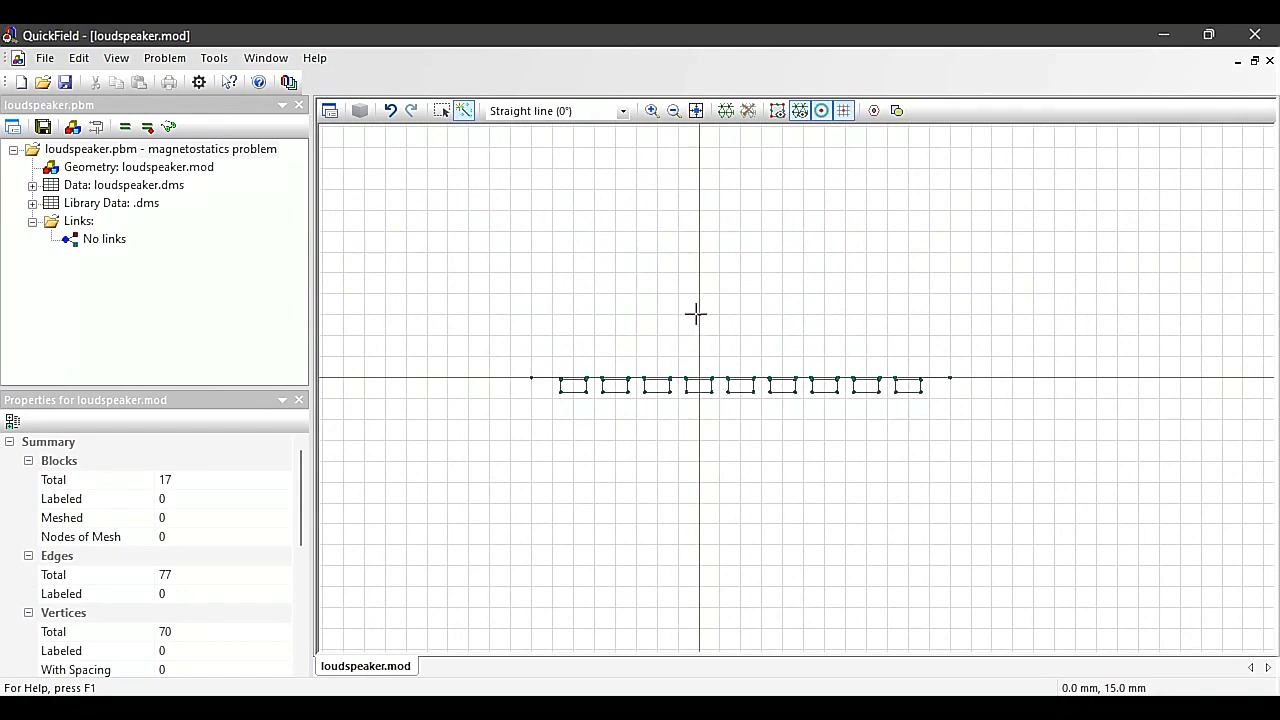
{"action": "left_click_drag", "start_coordinate": [699, 293], "coordinate": [694, 463]}
{"action": "left_click_drag", "start_coordinate": [738, 293], "coordinate": [743, 461]}
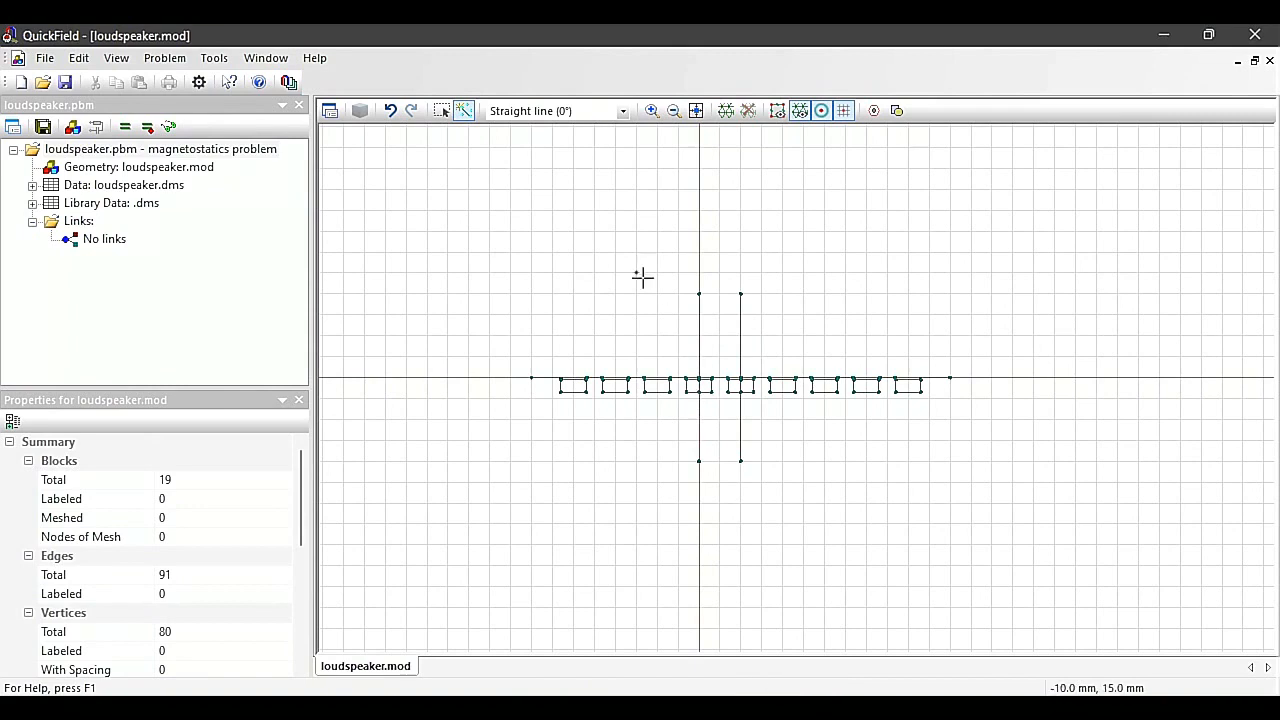
Step: Delete all geometry outside the two vertical lines, on both sides, keeping only the section between them
{"action": "left_click", "coordinate": [443, 111]}
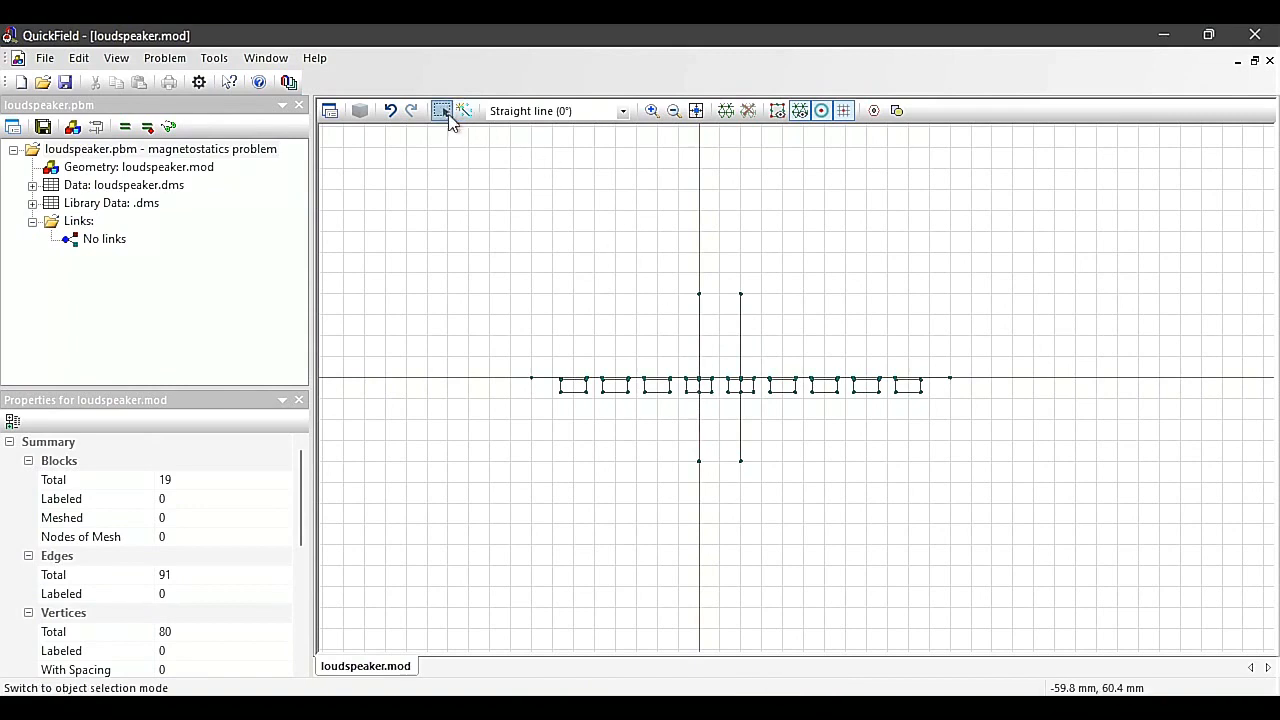
{"action": "mouse_move", "coordinate": [509, 347]}
{"action": "left_mouse_down"}
{"action": "mouse_move", "coordinate": [657, 406]}
{"action": "mouse_move", "coordinate": [547, 306]}
{"action": "mouse_move", "coordinate": [730, 396]}
{"action": "left_mouse_up"}
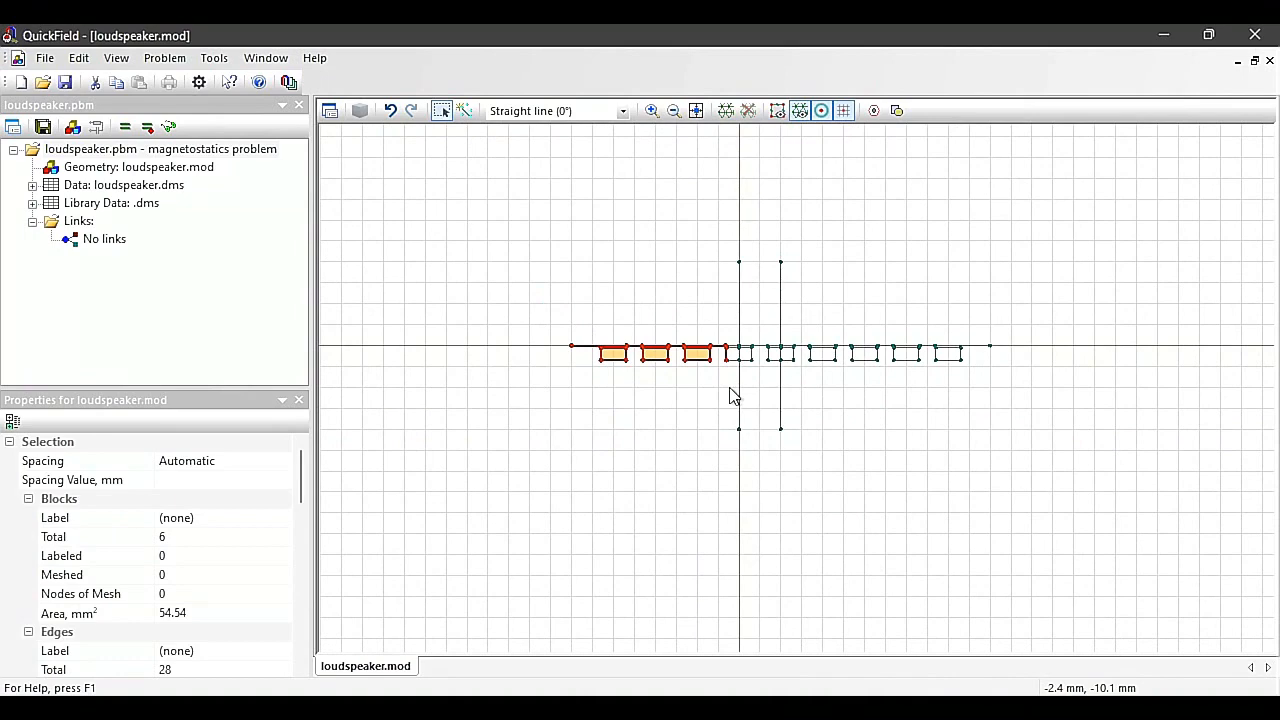
{"action": "key", "text": "Delete"}
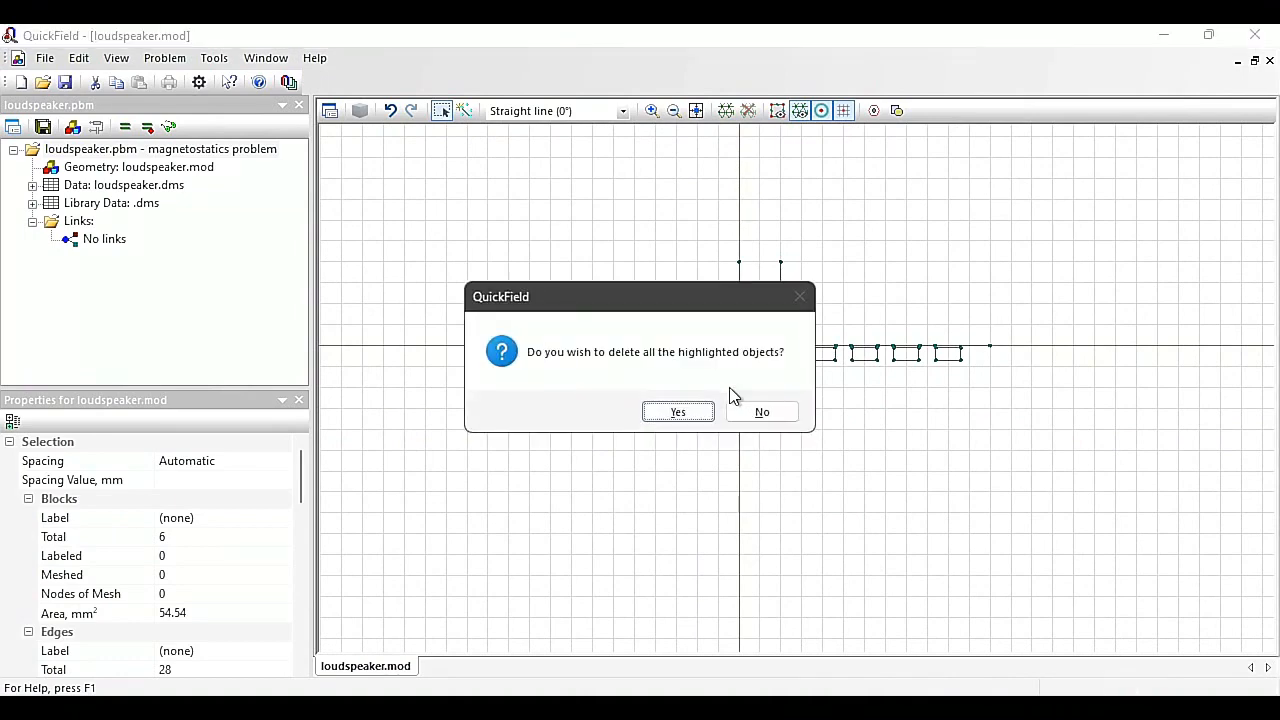
{"action": "key", "text": "Return"}
{"action": "left_click_drag", "start_coordinate": [791, 334], "coordinate": [1016, 393]}
{"action": "key", "text": "Delete"}
{"action": "key", "text": "Return"}
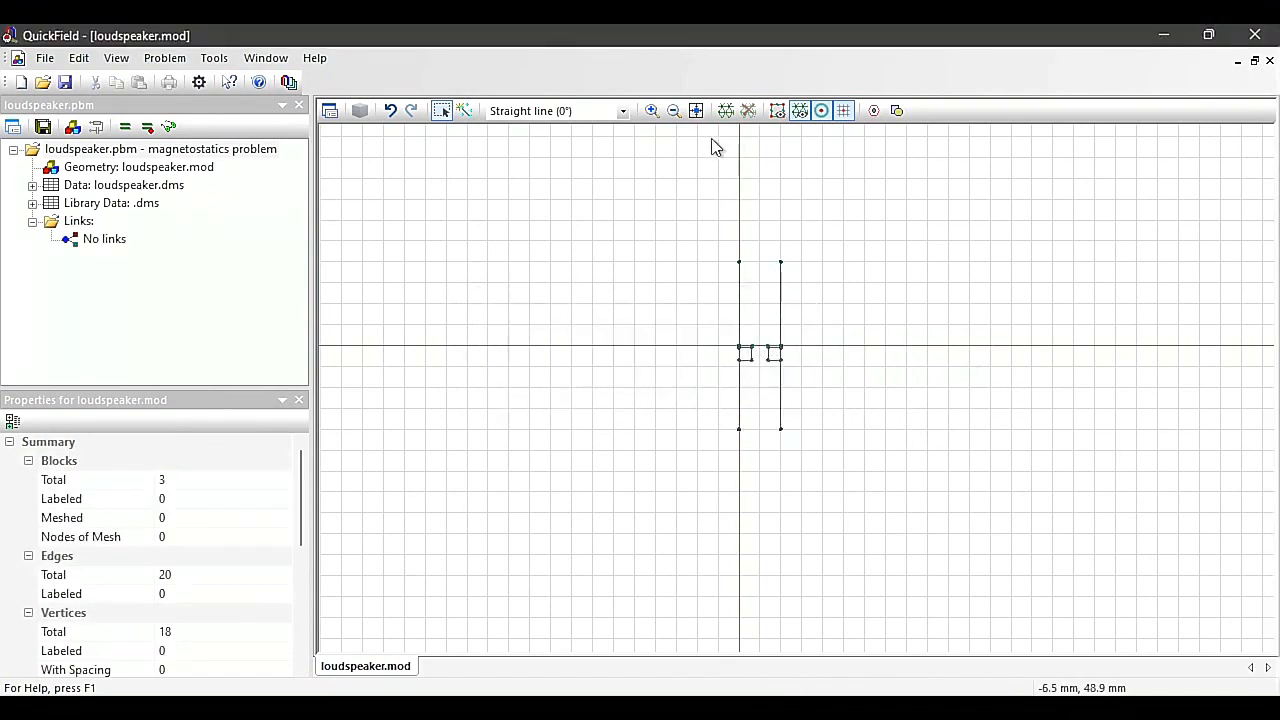
Step: Draw horizontal edges joining the upper ends and the lower ends of the two vertical lines to close the domain
{"action": "left_click", "coordinate": [697, 113]}
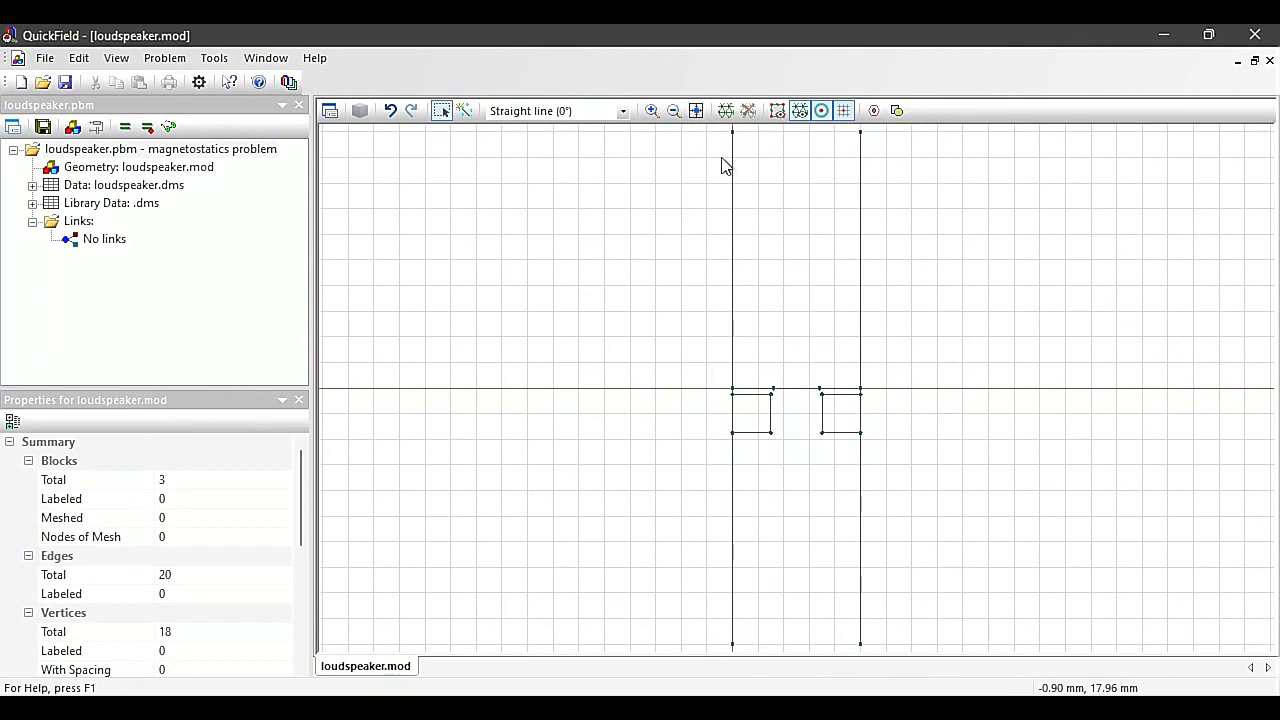
{"action": "left_click", "coordinate": [464, 112]}
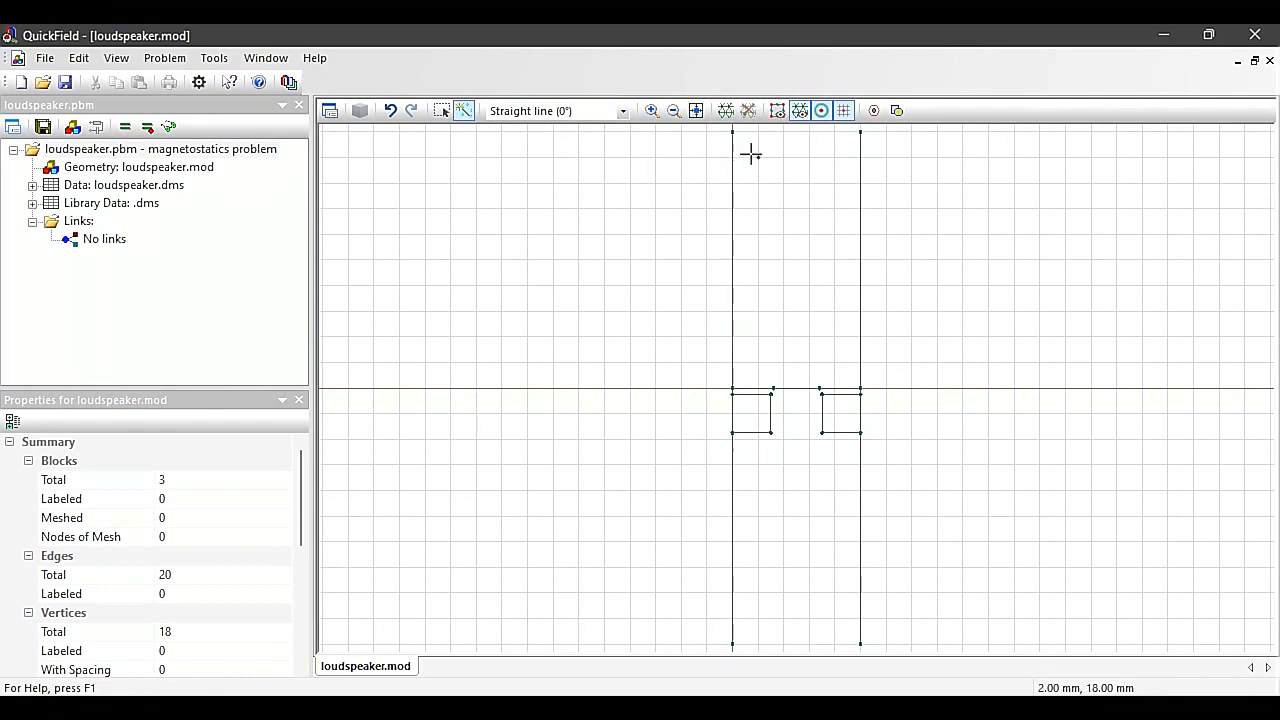
{"action": "left_click_drag", "start_coordinate": [733, 131], "coordinate": [860, 258]}
{"action": "left_click_drag", "start_coordinate": [797, 380], "coordinate": [793, 209]}
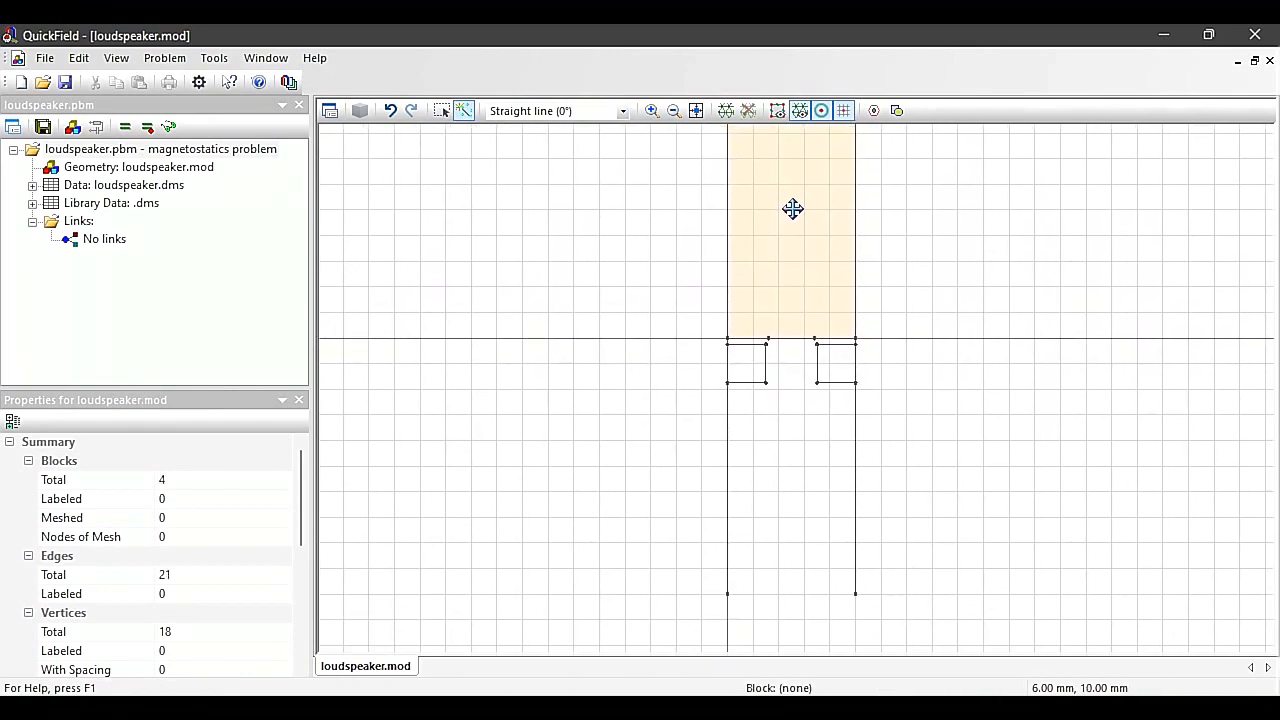
{"action": "left_click_drag", "start_coordinate": [729, 592], "coordinate": [849, 593]}
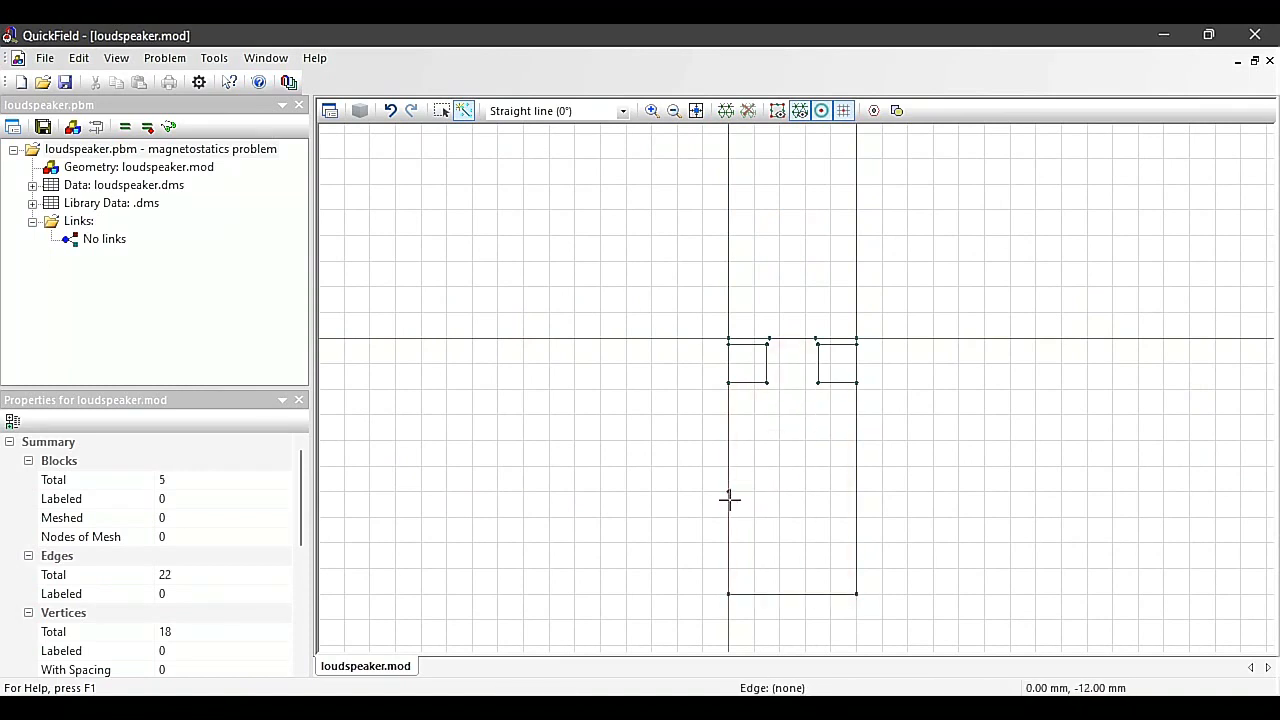
Step: Assign the block label air to both the large region above the horizontal axis and the large region below it
{"action": "left_click", "coordinate": [697, 112]}
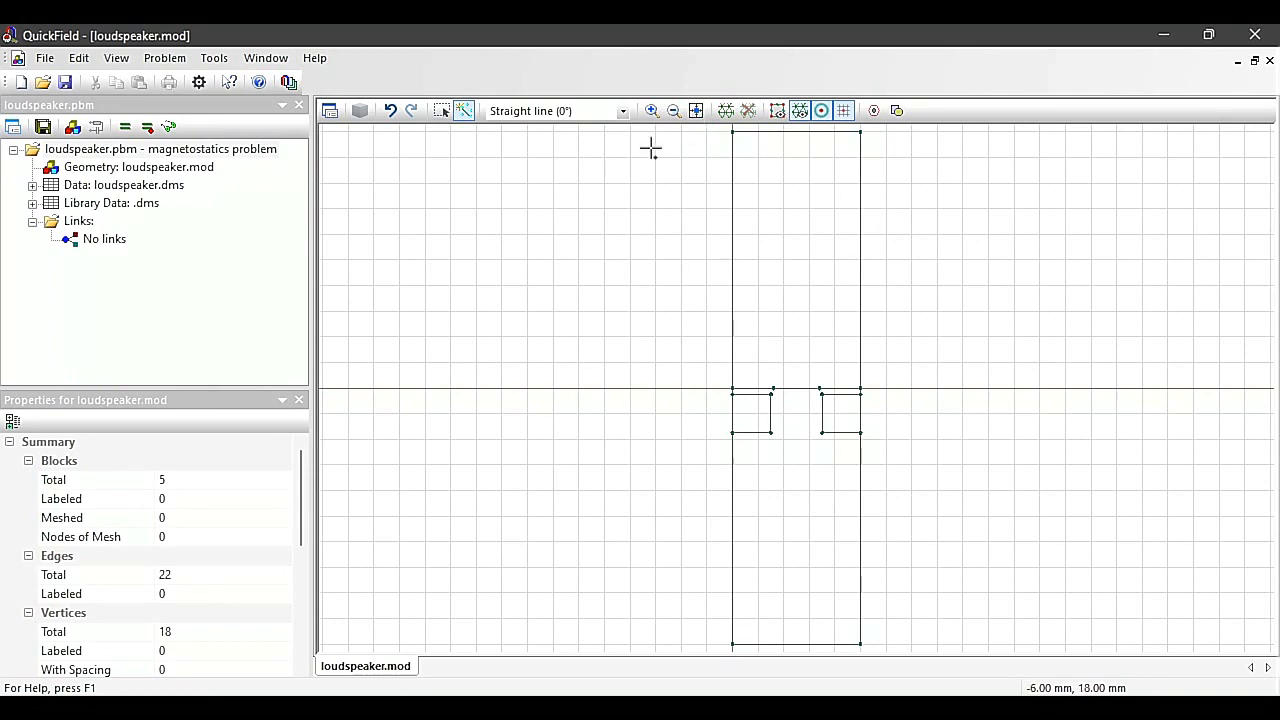
{"action": "left_click", "coordinate": [445, 114]}
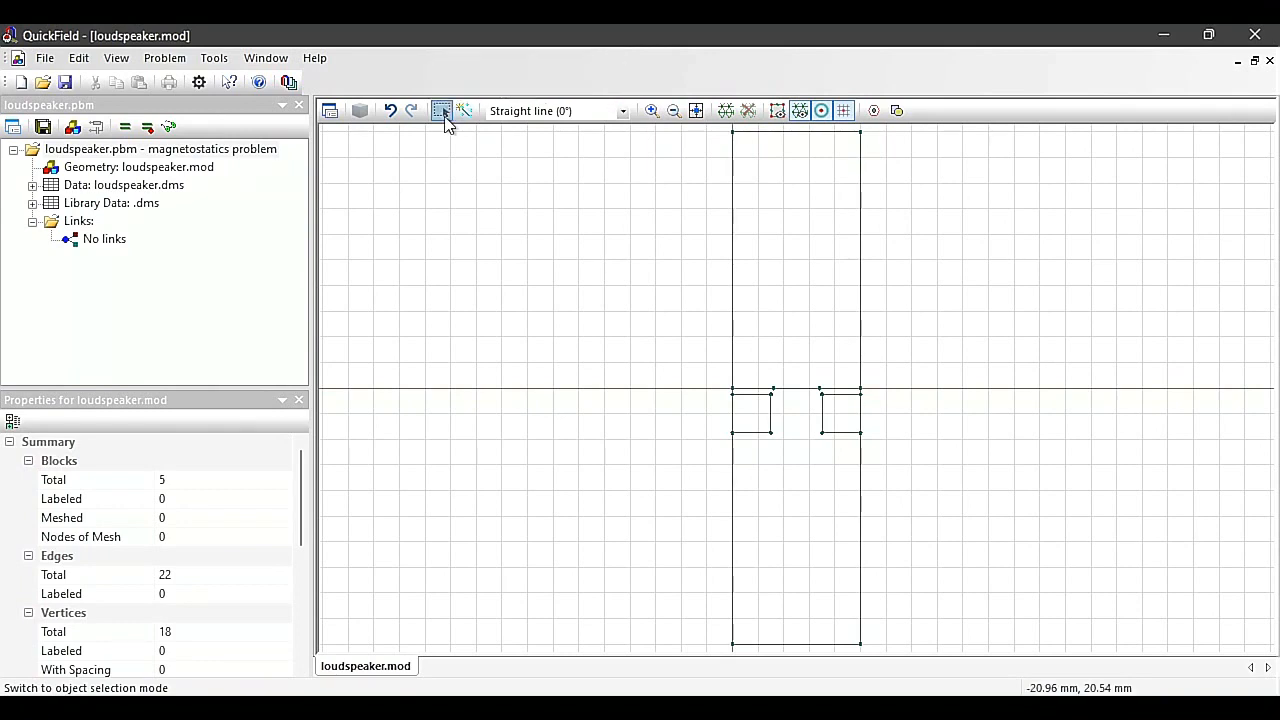
{"action": "left_click", "coordinate": [812, 258]}
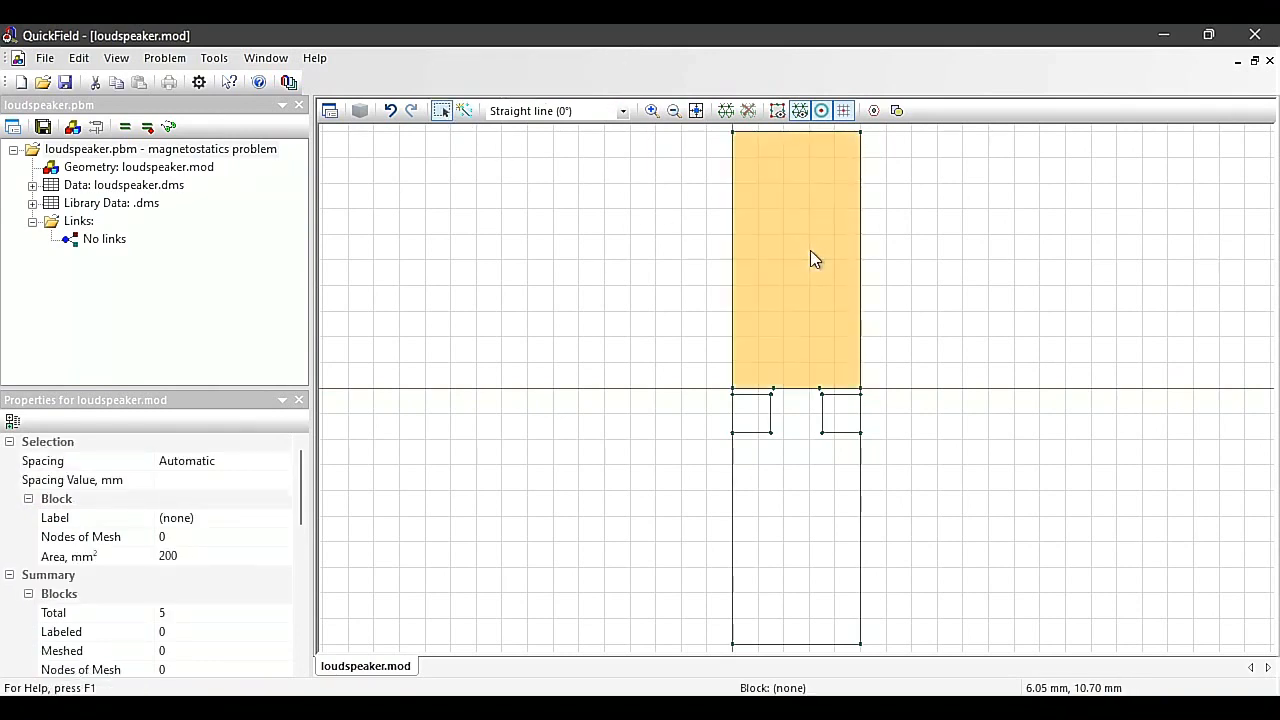
{"action": "left_click", "coordinate": [229, 520]}
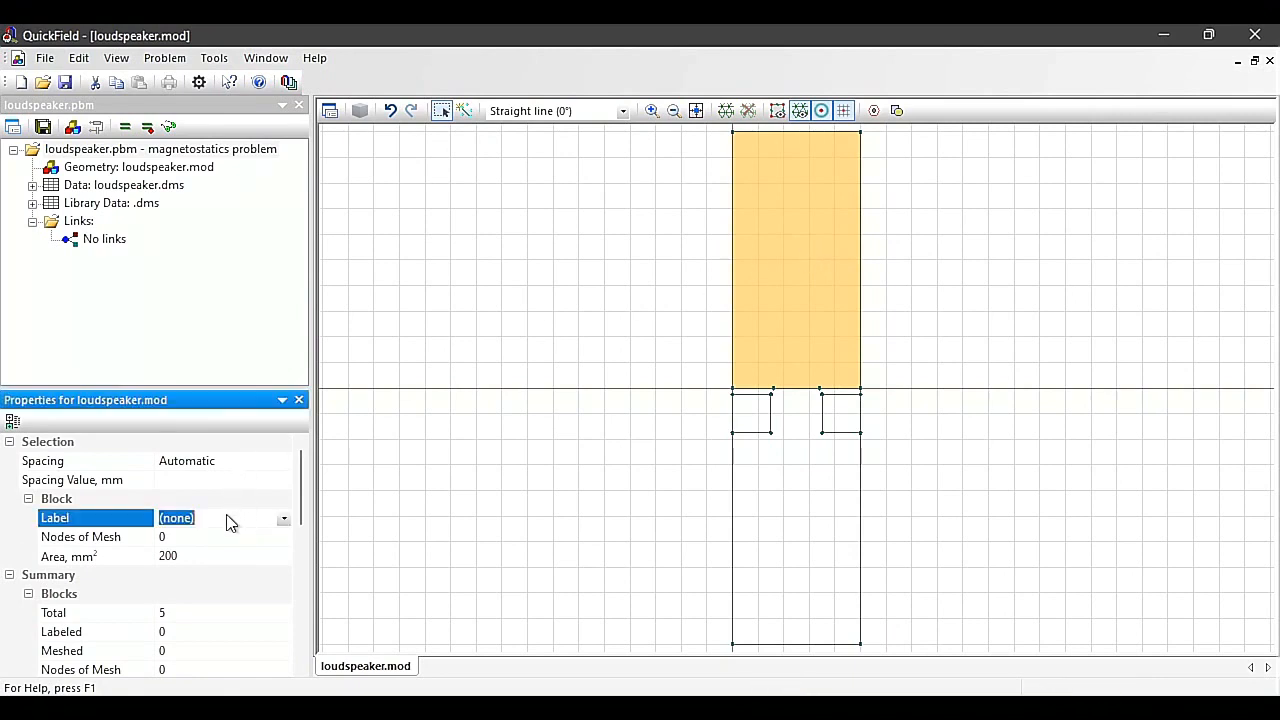
{"action": "type", "text": "air"}
{"action": "key", "text": "Return"}
{"action": "left_click", "coordinate": [785, 492]}
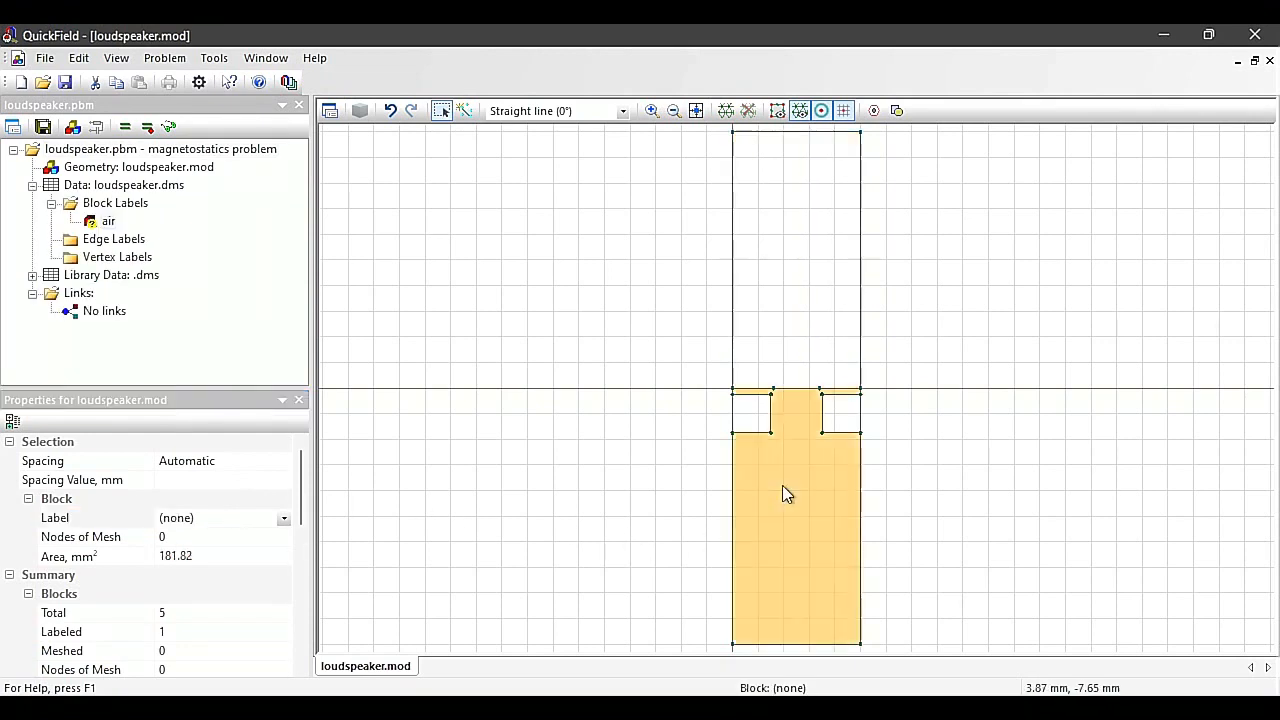
{"action": "left_click", "coordinate": [284, 521]}
{"action": "left_click", "coordinate": [250, 552]}
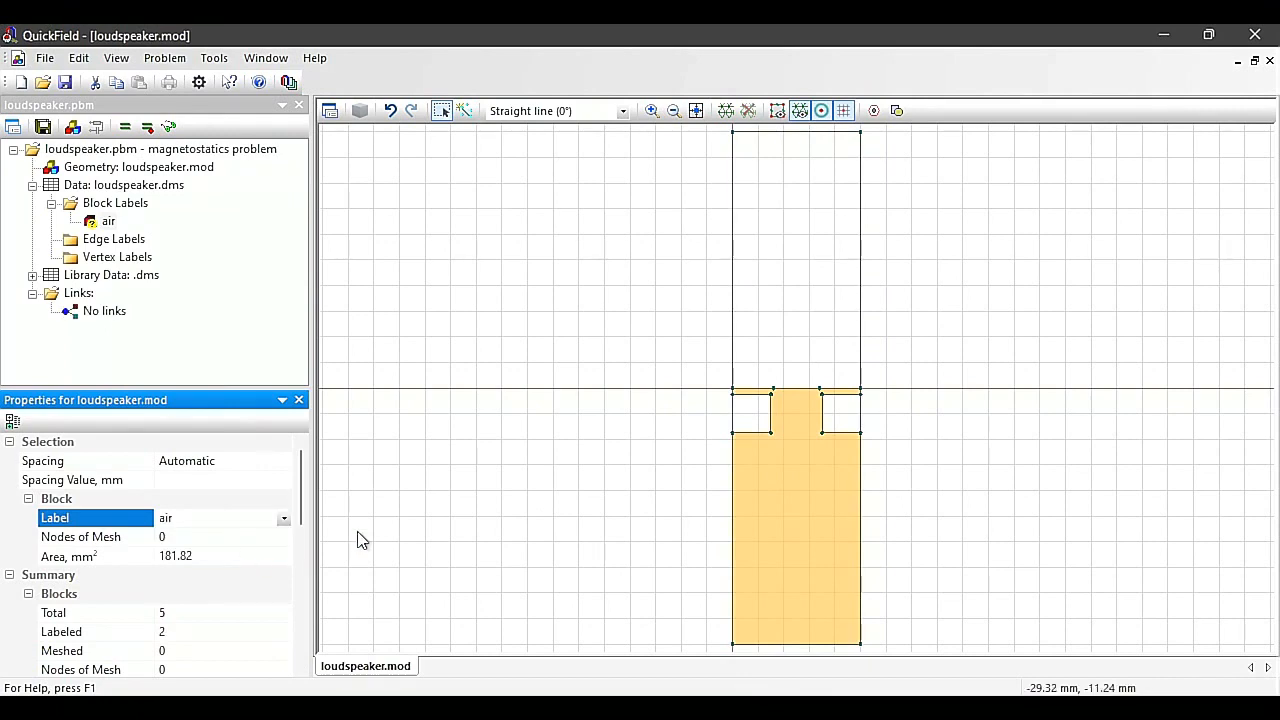
Step: Assign the block label pm UP to the small square magnet region beside the x = 0 boundary
{"action": "left_click", "coordinate": [760, 418]}
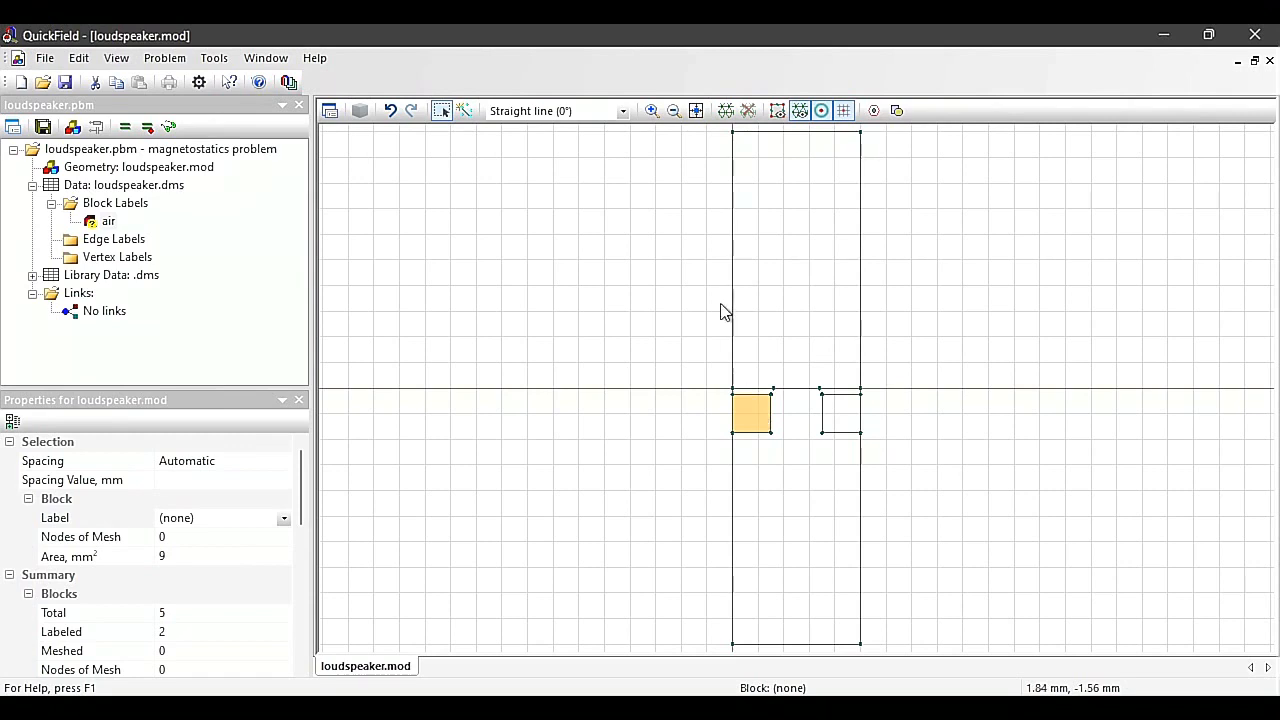
{"action": "left_click", "coordinate": [217, 517]}
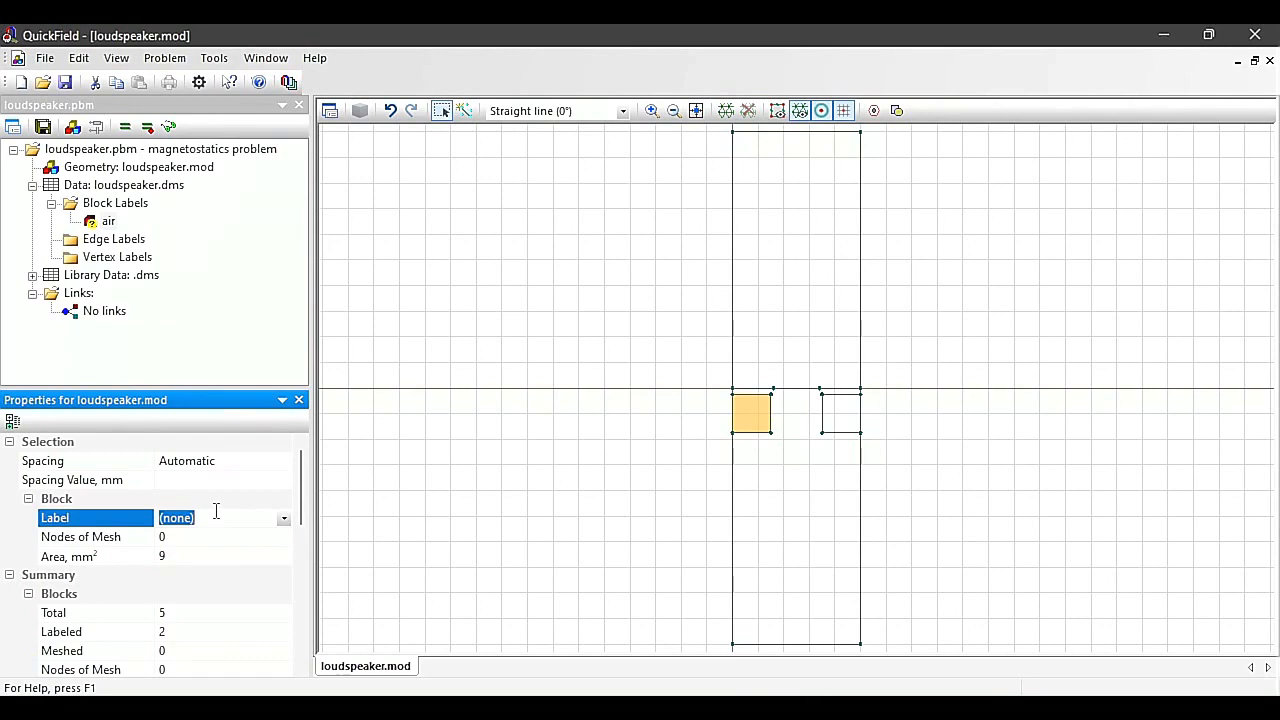
{"action": "type", "text": "pm UP"}
{"action": "key", "text": "Return"}
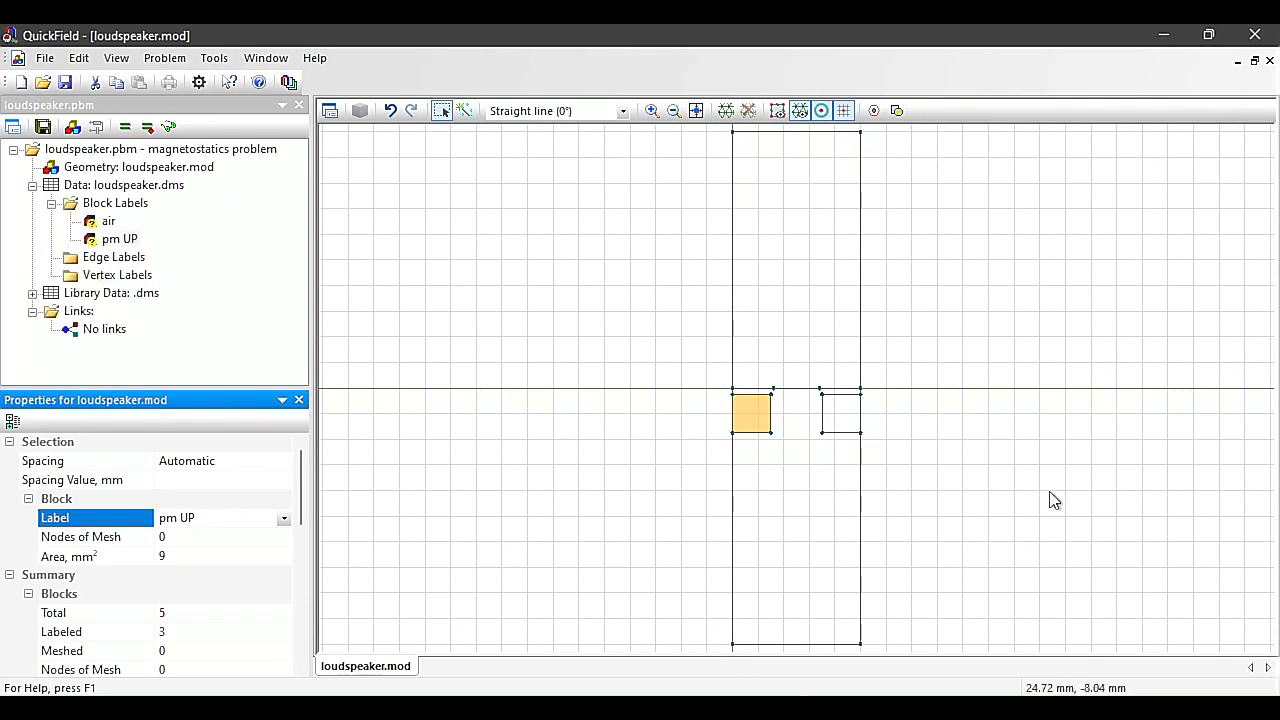
Step: Assign the block label pm DOWN to the small square magnet region beside the x = 10 mm boundary
{"action": "left_click", "coordinate": [829, 415]}
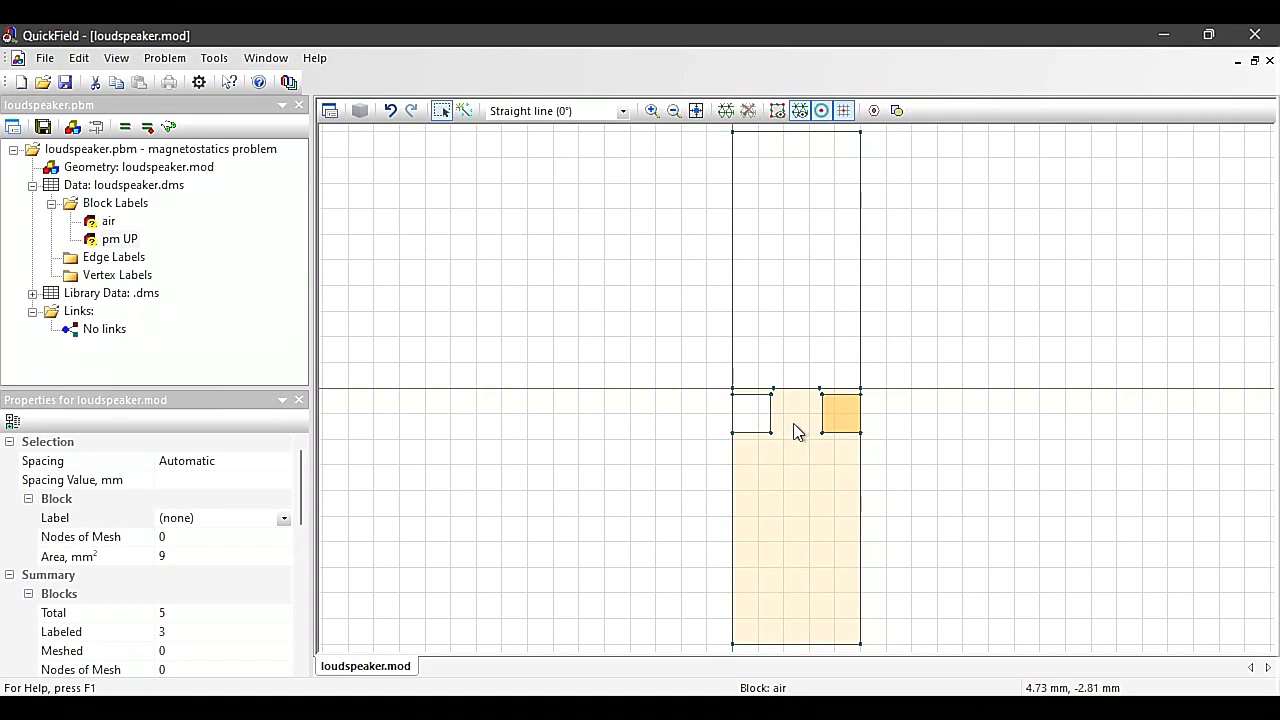
{"action": "left_click", "coordinate": [257, 517]}
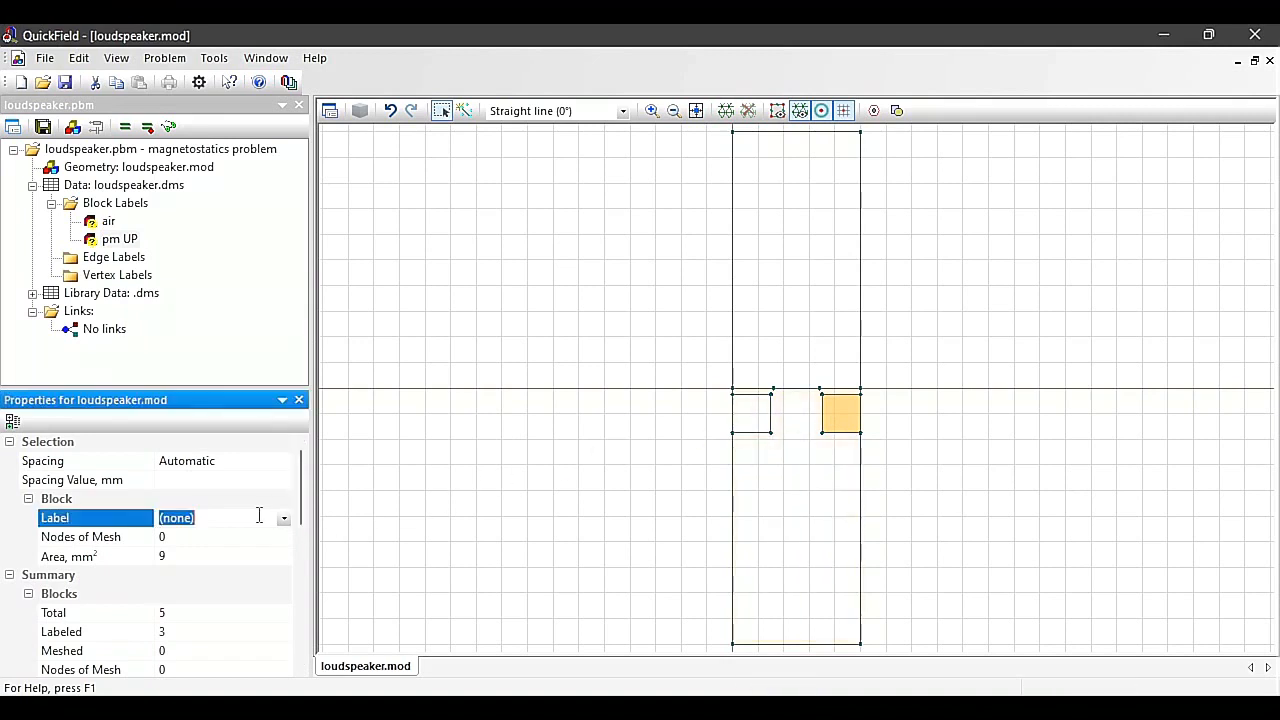
{"action": "type", "text": "p"}
{"action": "type", "text": "m+"}
{"action": "key", "text": "BackSpace"}
{"action": "type", "text": "DOWN"}
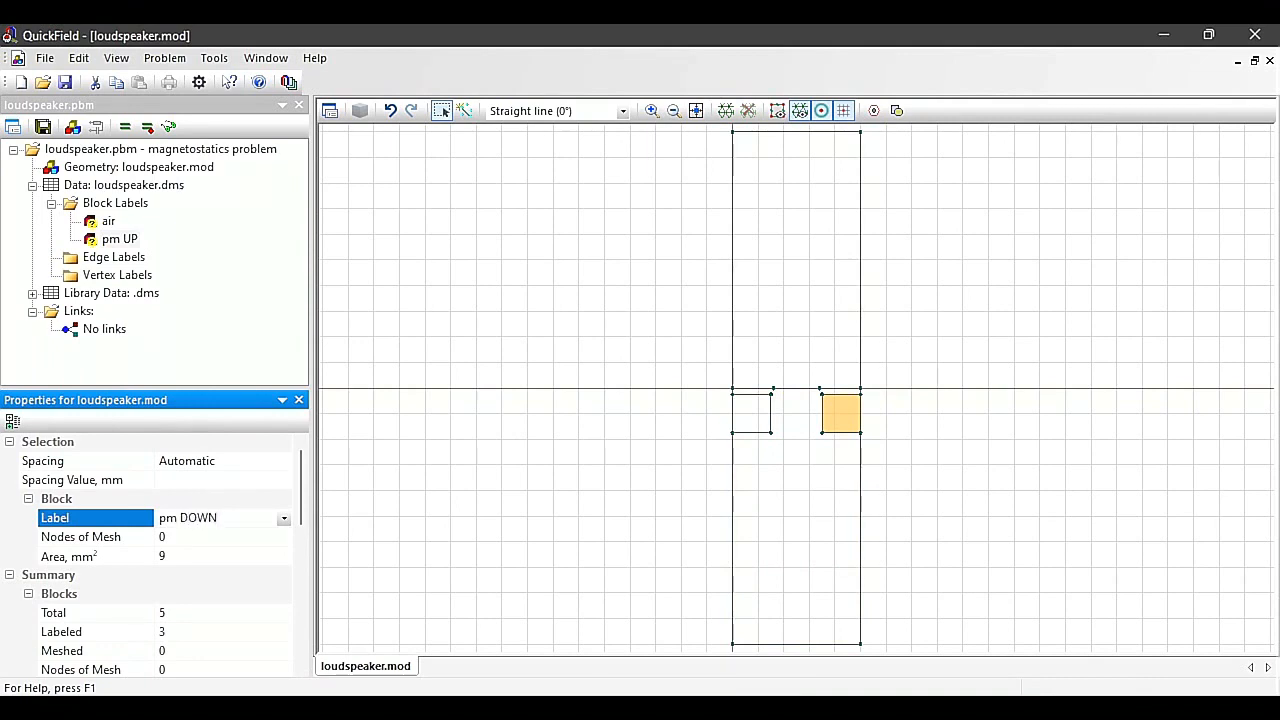
{"action": "key", "text": "Return"}
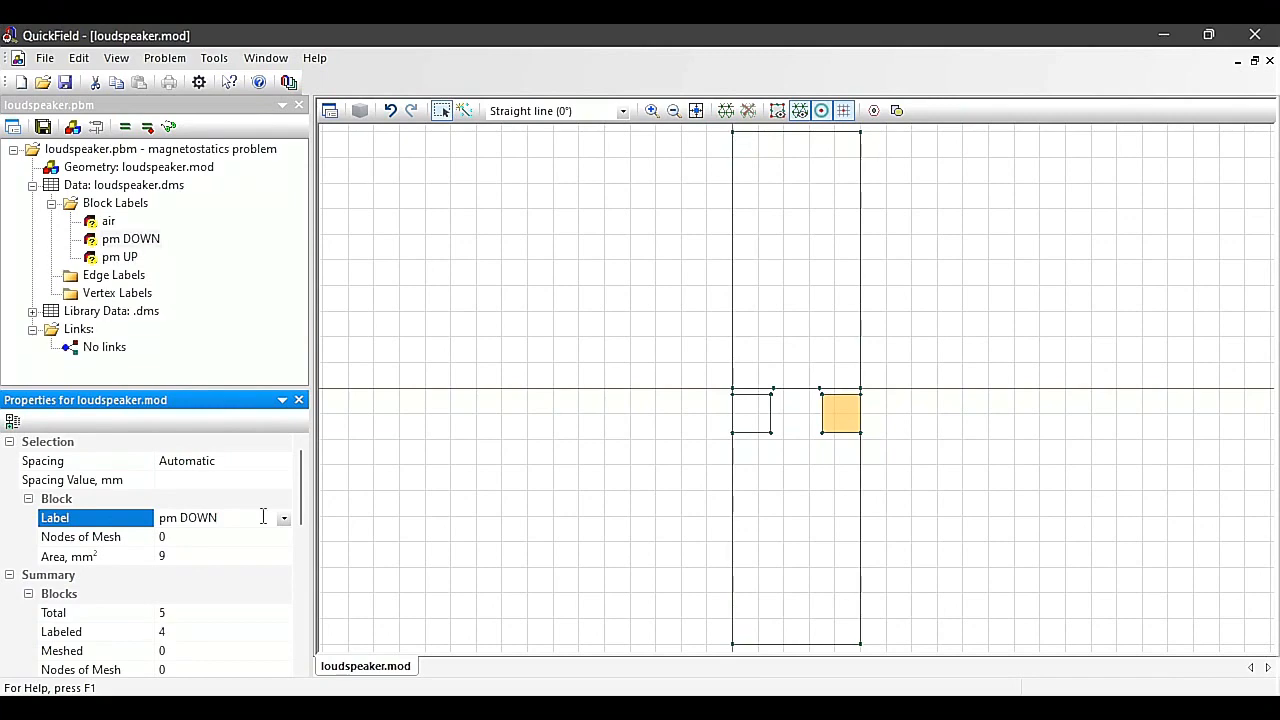
Step: Assign the block label strip to the thin rectangle between the two magnets, just below the horizontal axis
{"action": "scroll", "coordinate": [820, 397], "scroll_direction": "up", "scroll_amount": 4}
{"action": "scroll", "coordinate": [808, 398], "scroll_direction": "up", "scroll_amount": 2}
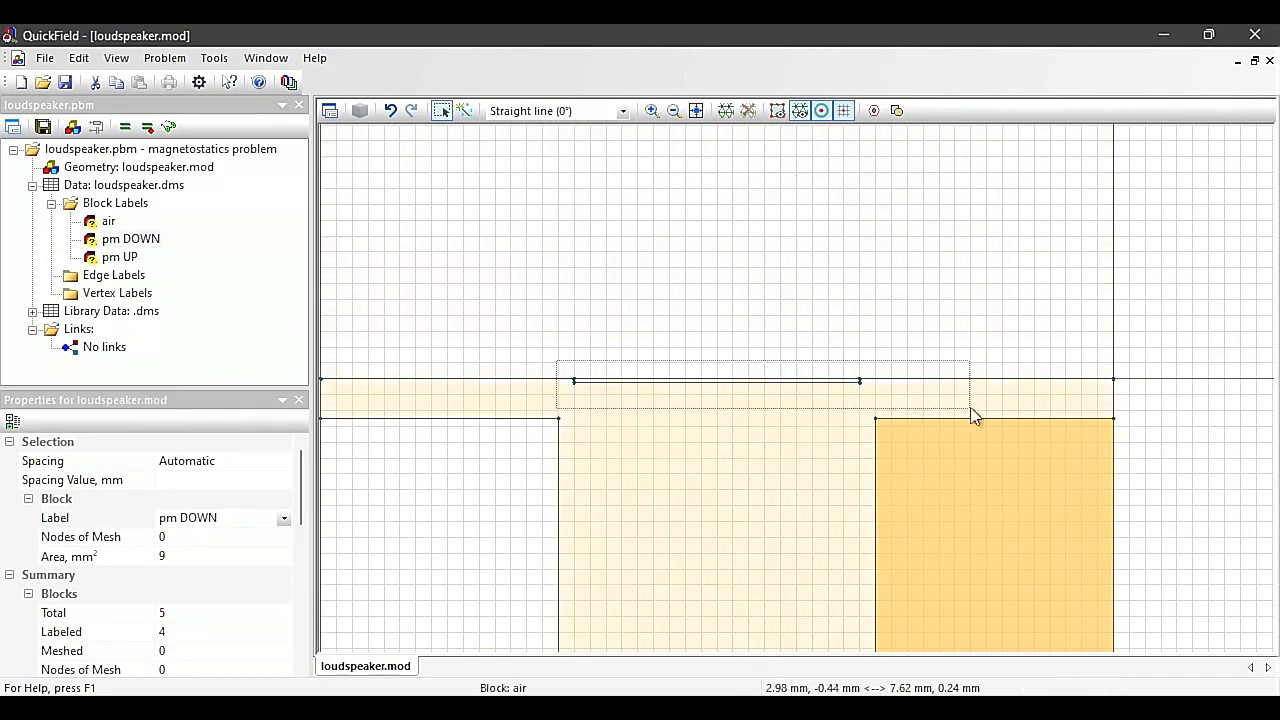
{"action": "left_click", "coordinate": [916, 378]}
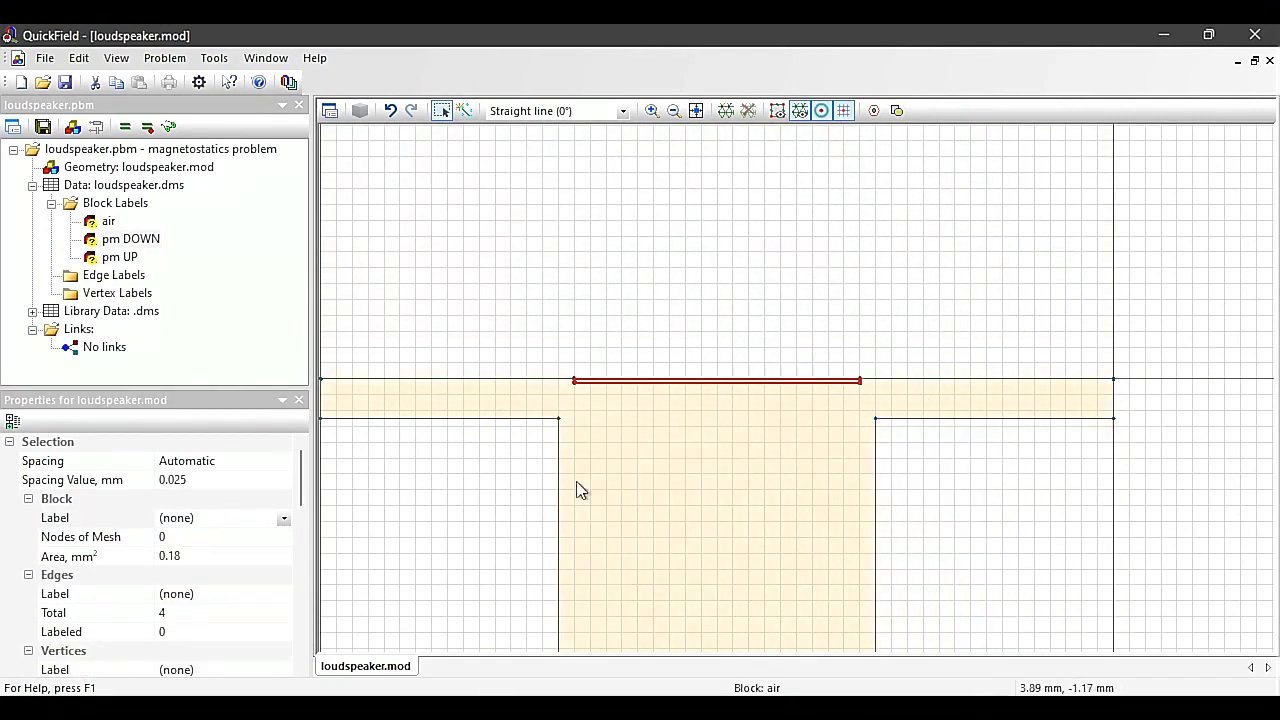
{"action": "left_click", "coordinate": [218, 516]}
{"action": "type", "text": "strip"}
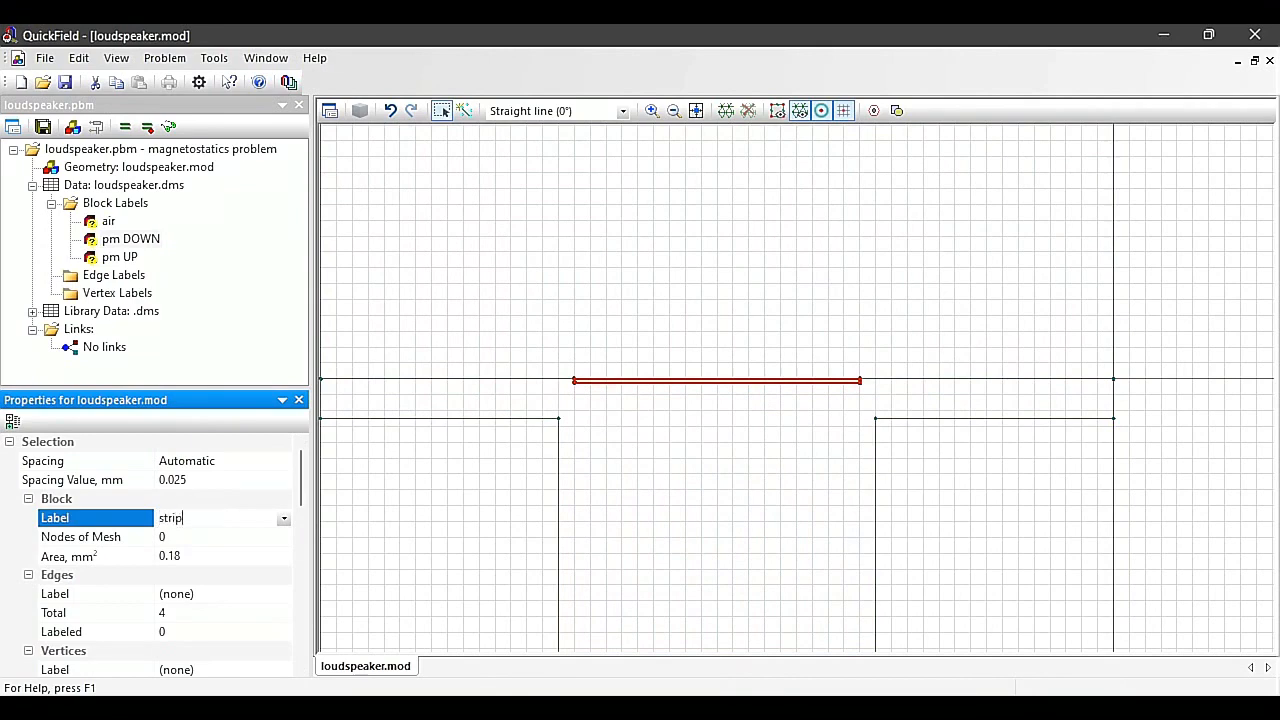
{"action": "key", "text": "Return"}
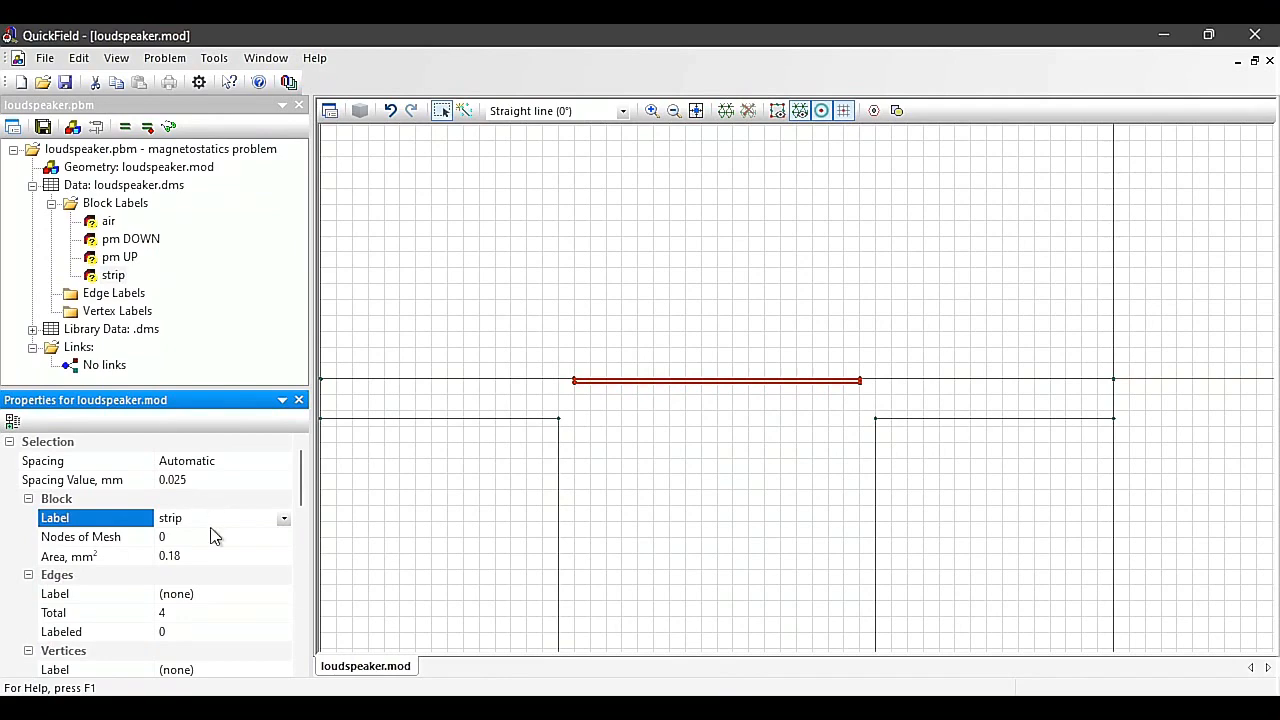
Step: Assign the edge label symmetry to all edges along both vertical boundaries of the domain
{"action": "scroll", "coordinate": [455, 473], "scroll_direction": "down", "scroll_amount": 8}
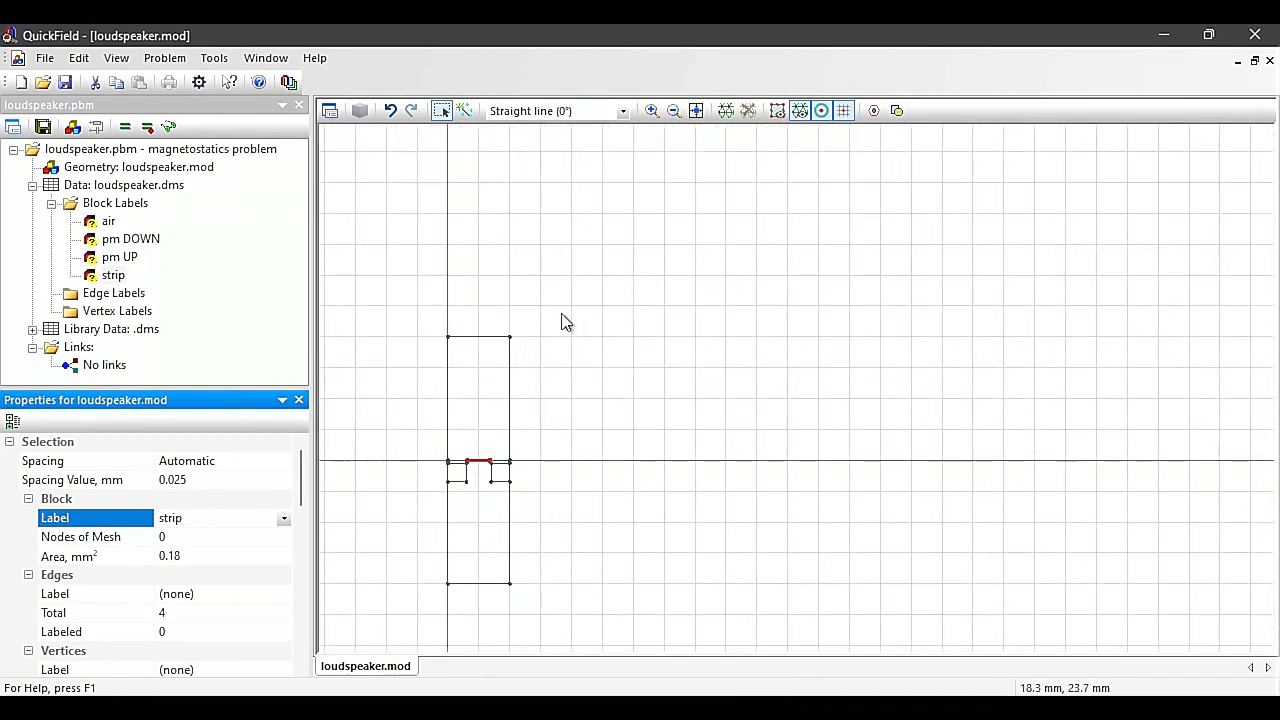
{"action": "left_click_drag", "start_coordinate": [502, 321], "coordinate": [549, 594]}
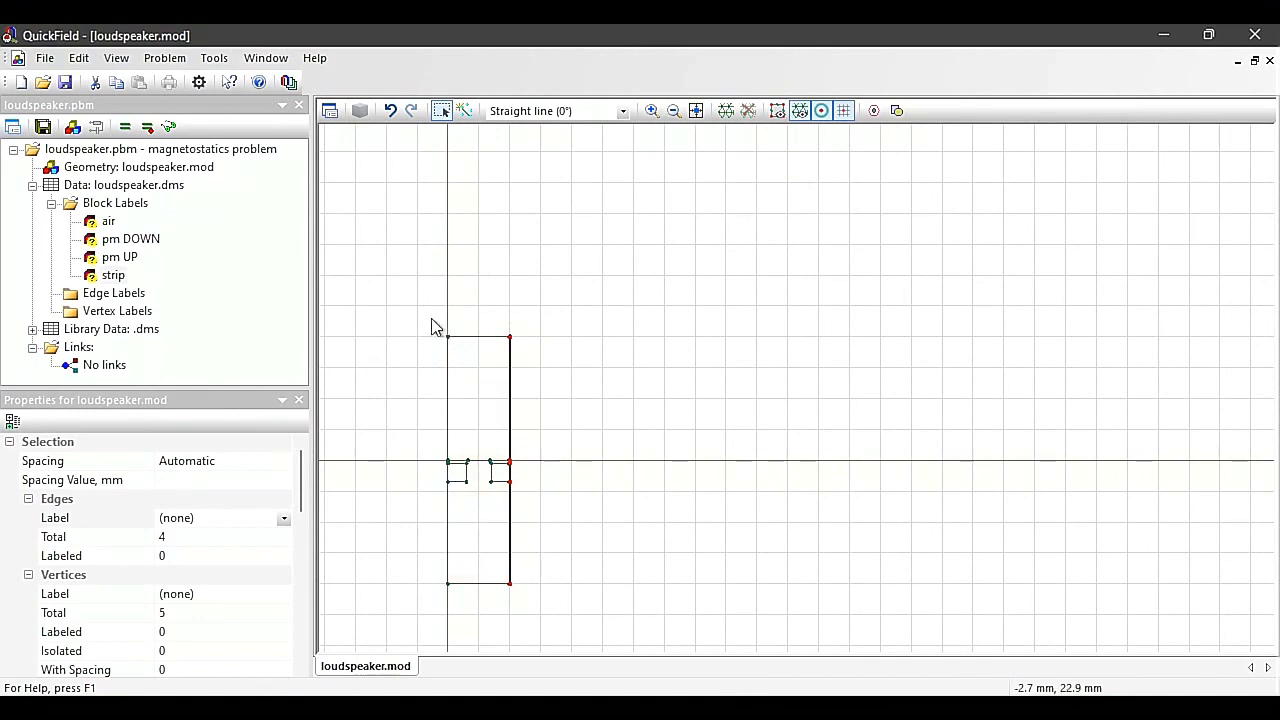
{"action": "left_click_drag", "start_coordinate": [432, 315], "coordinate": [451, 612]}
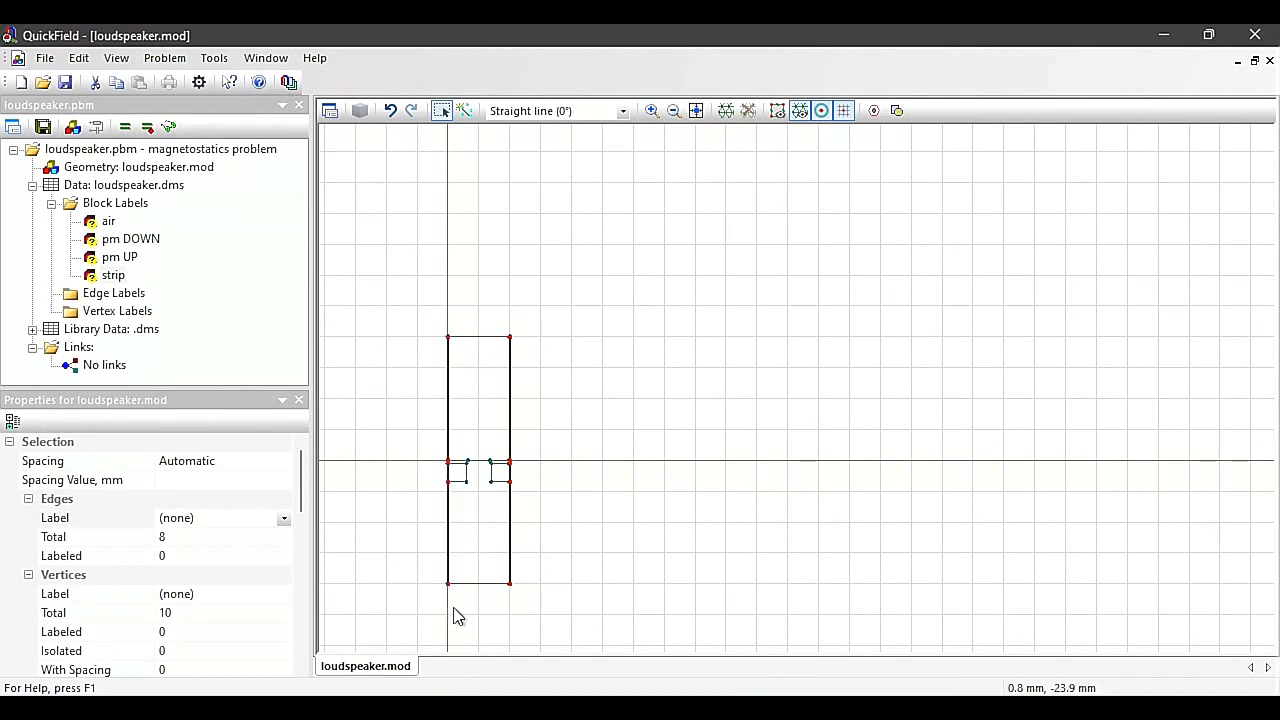
{"action": "left_click", "coordinate": [219, 517]}
{"action": "type", "text": "symmetry"}
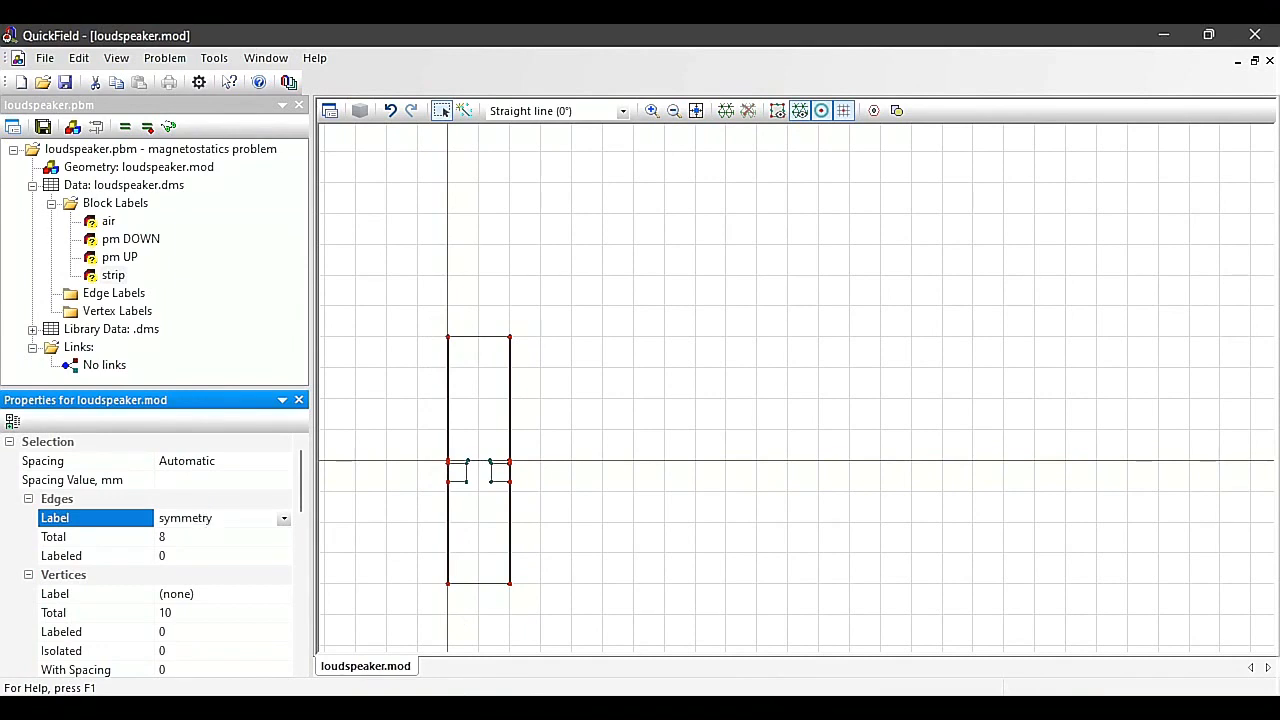
{"action": "key", "text": "Return"}
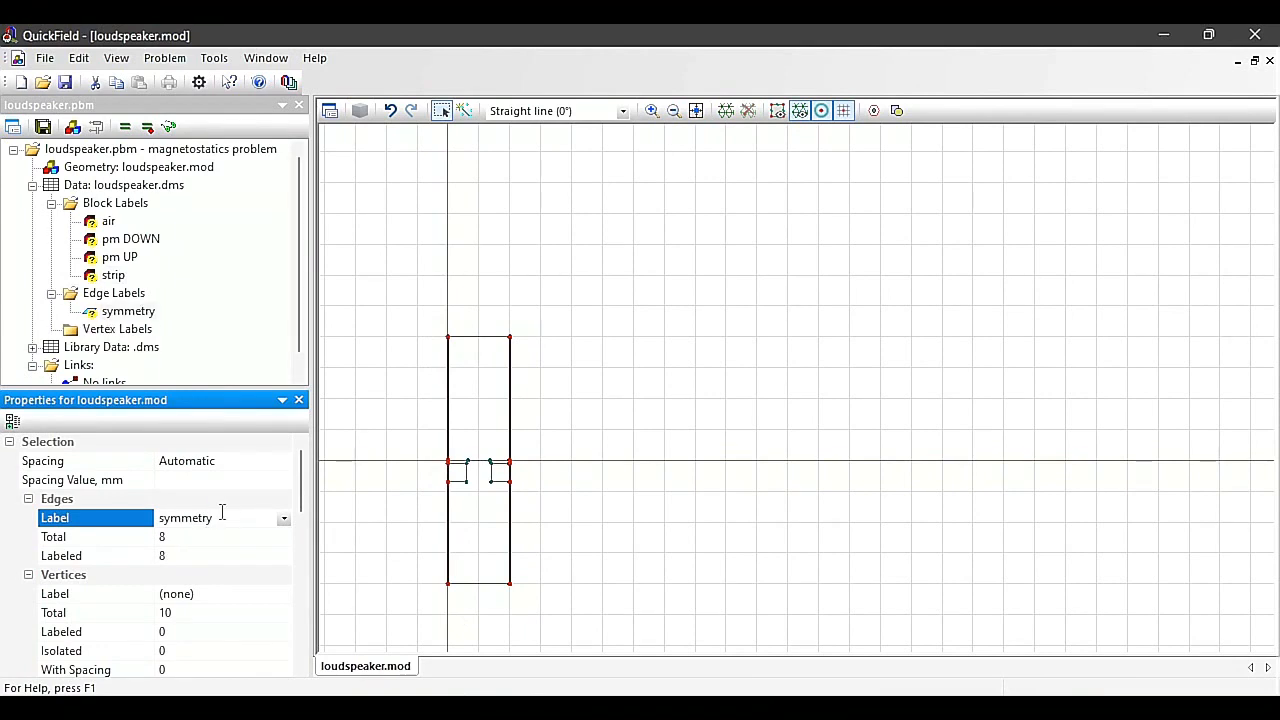
Step: Assign the edge label external to the upper and lower horizontal boundary edges of the domain
{"action": "left_click", "coordinate": [484, 340]}
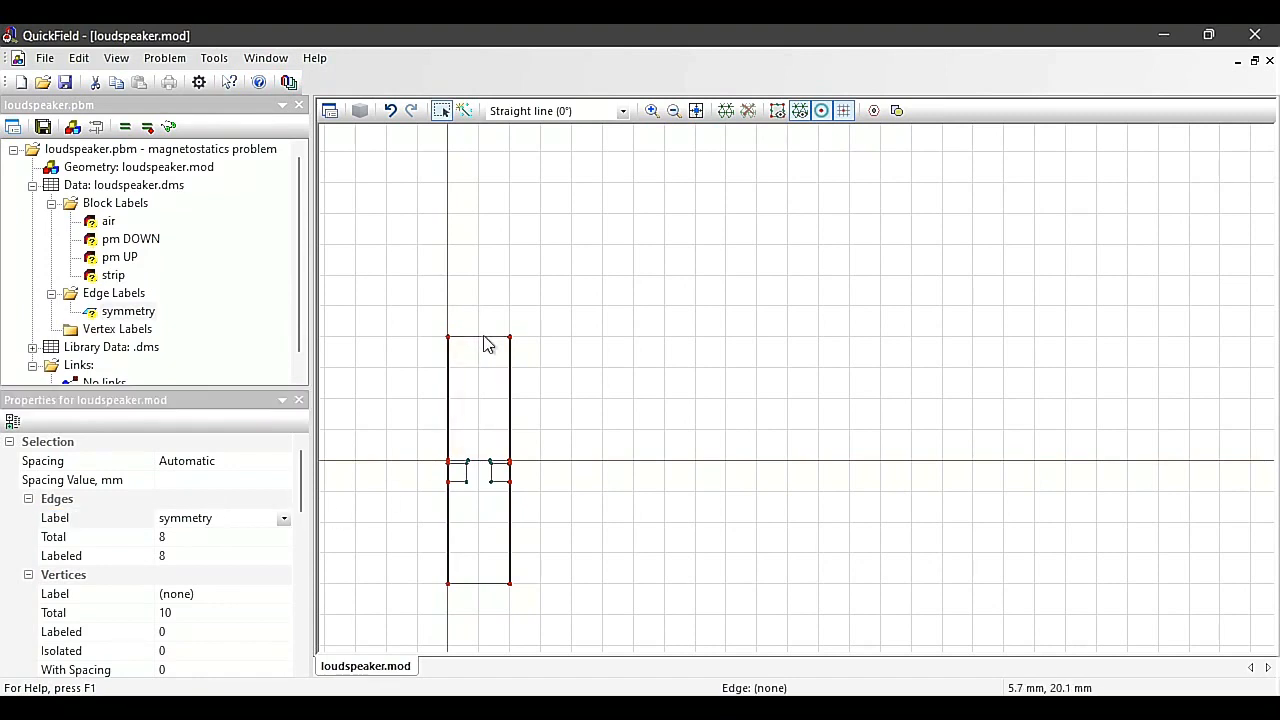
{"action": "left_click", "coordinate": [480, 584], "text": "ctrl"}
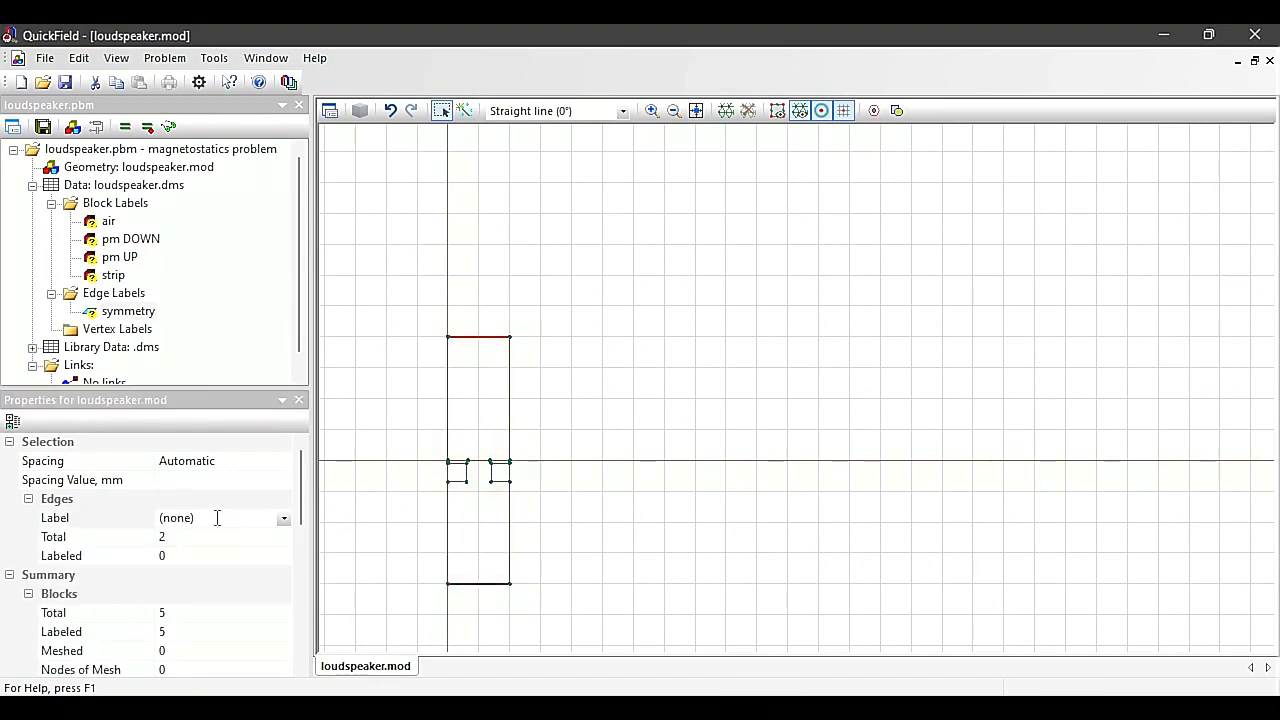
{"action": "left_click", "coordinate": [217, 518]}
{"action": "type", "text": "ex"}
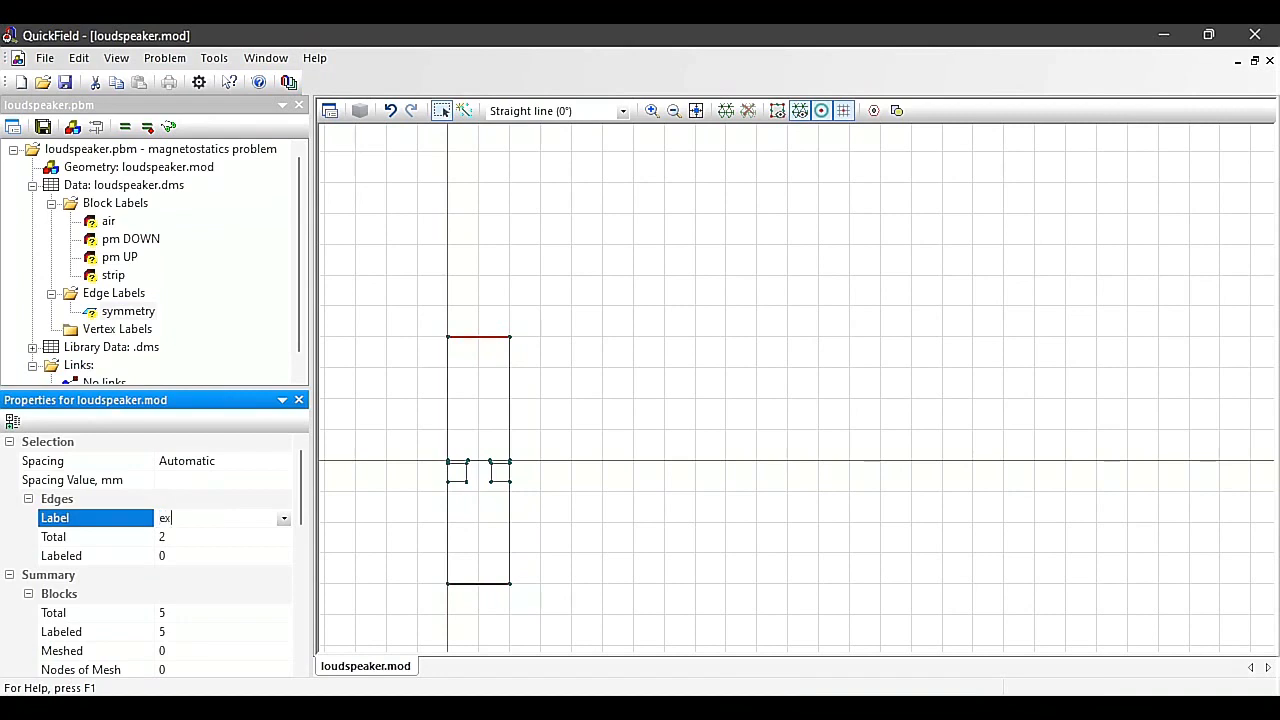
{"action": "type", "text": "ternal"}
{"action": "key", "text": "Return"}
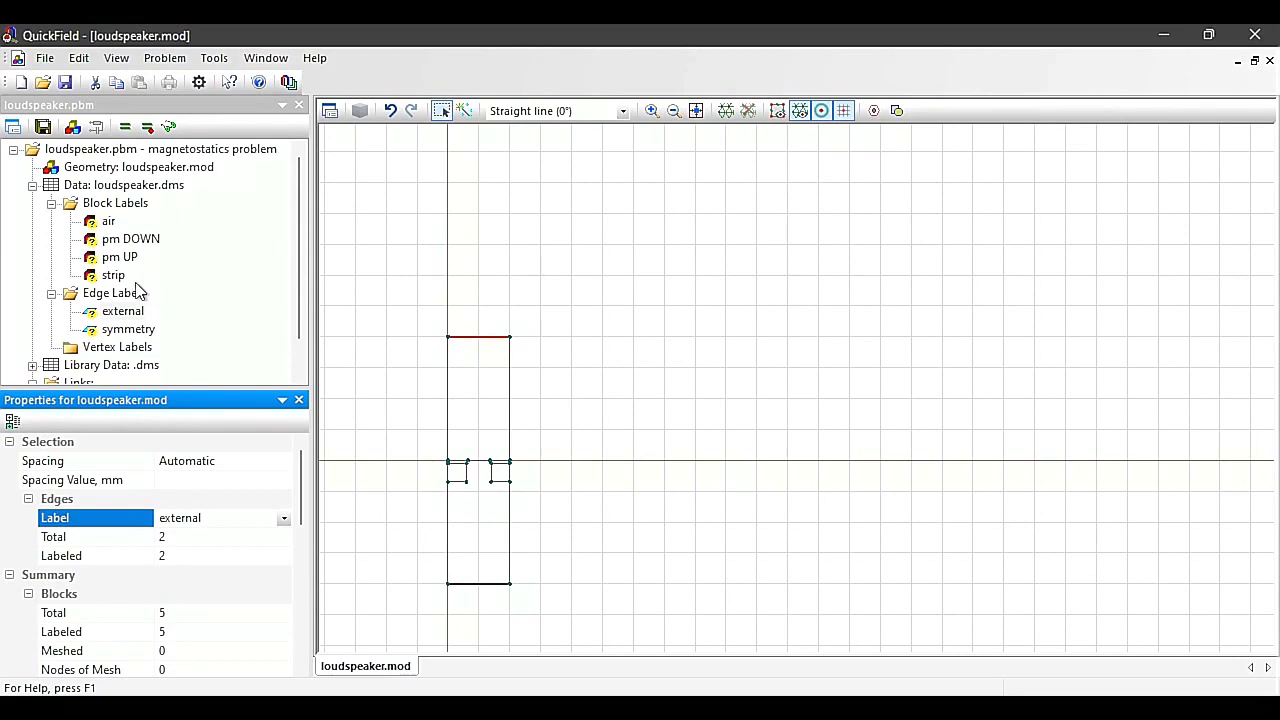
Step: Set the relative permeability of the air block label to 1
{"action": "double_click", "coordinate": [110, 223]}
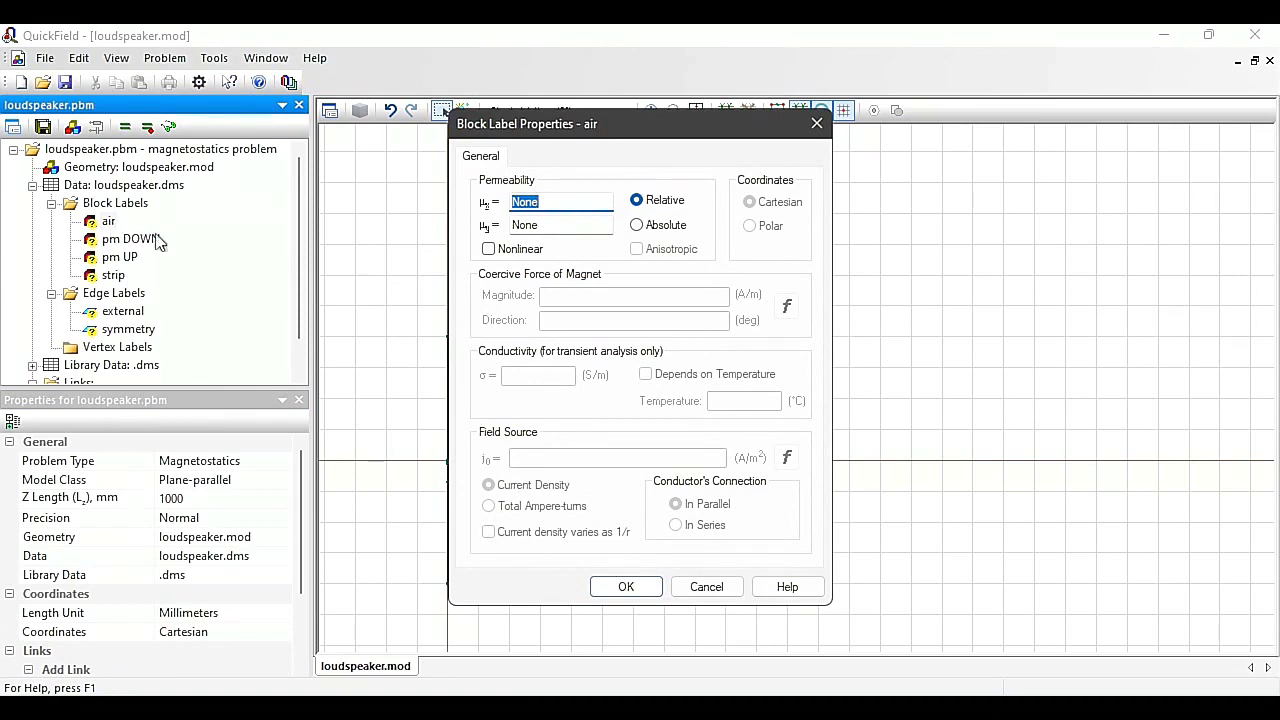
{"action": "type", "text": "1"}
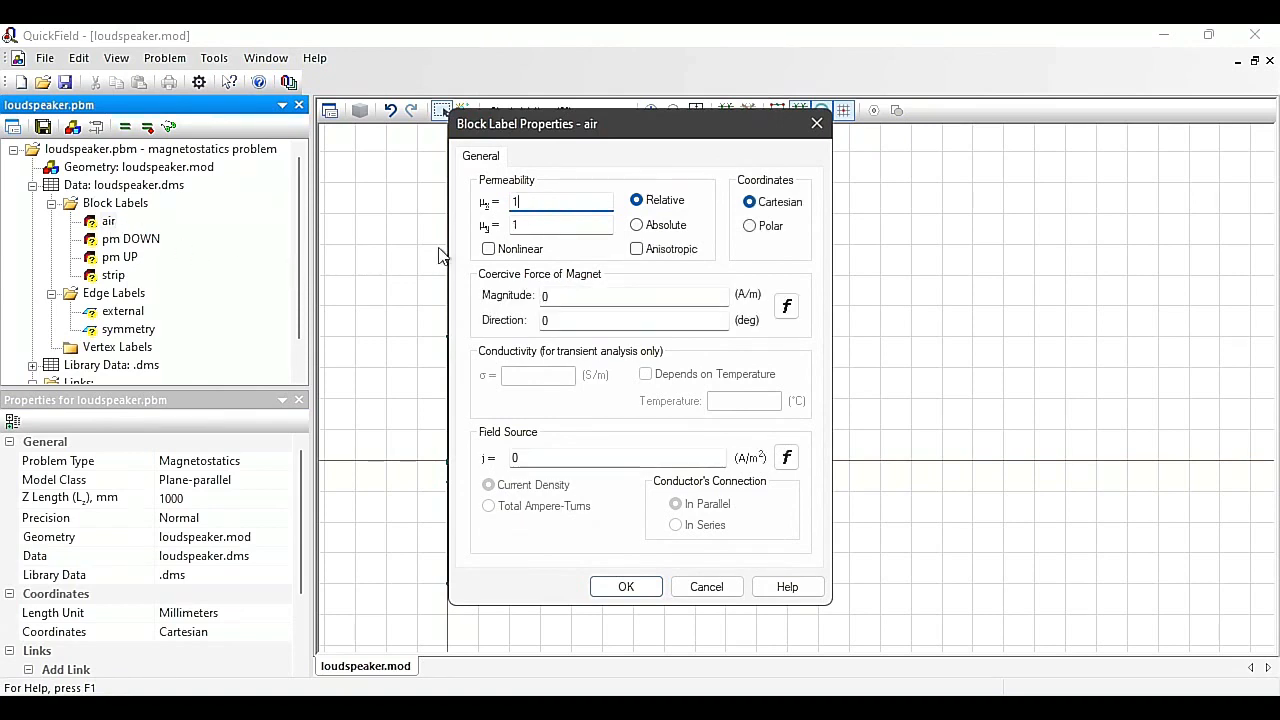
{"action": "left_click", "coordinate": [626, 587]}
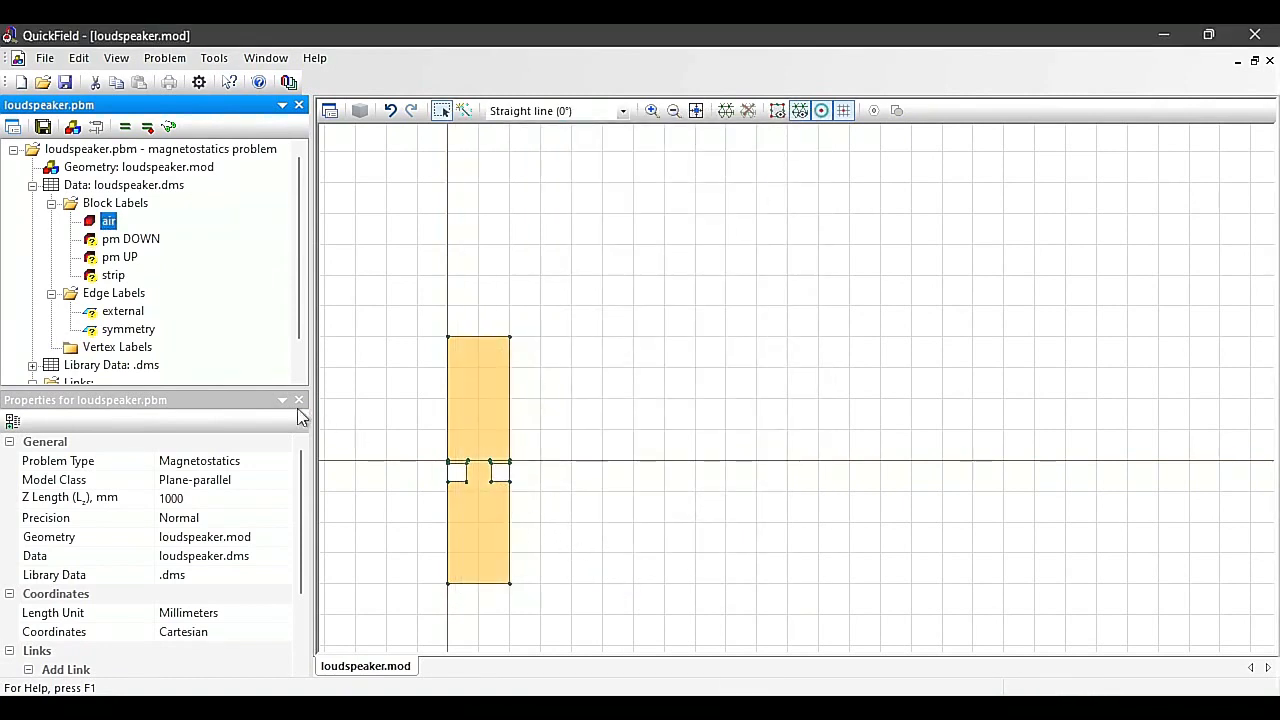
Step: Give the strip block label a relative permeability of 1 and a field source of 0.1 A as total ampere-turns
{"action": "double_click", "coordinate": [108, 276]}
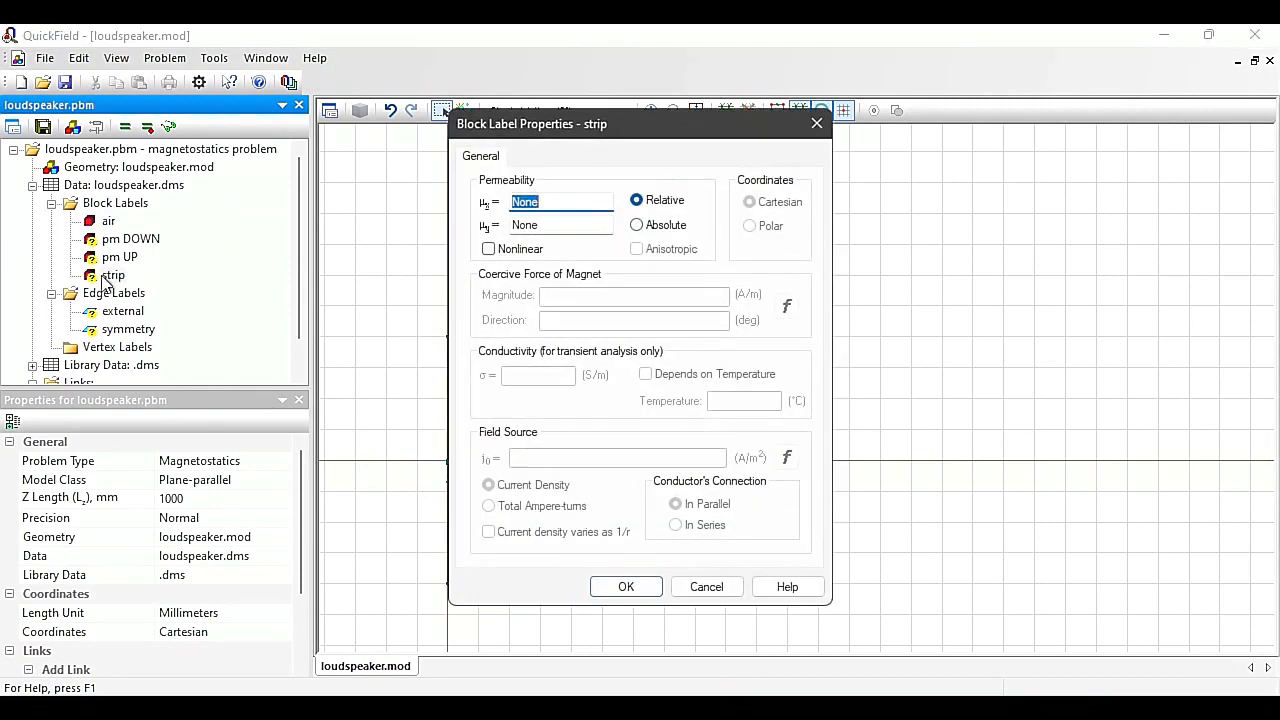
{"action": "type", "text": "1"}
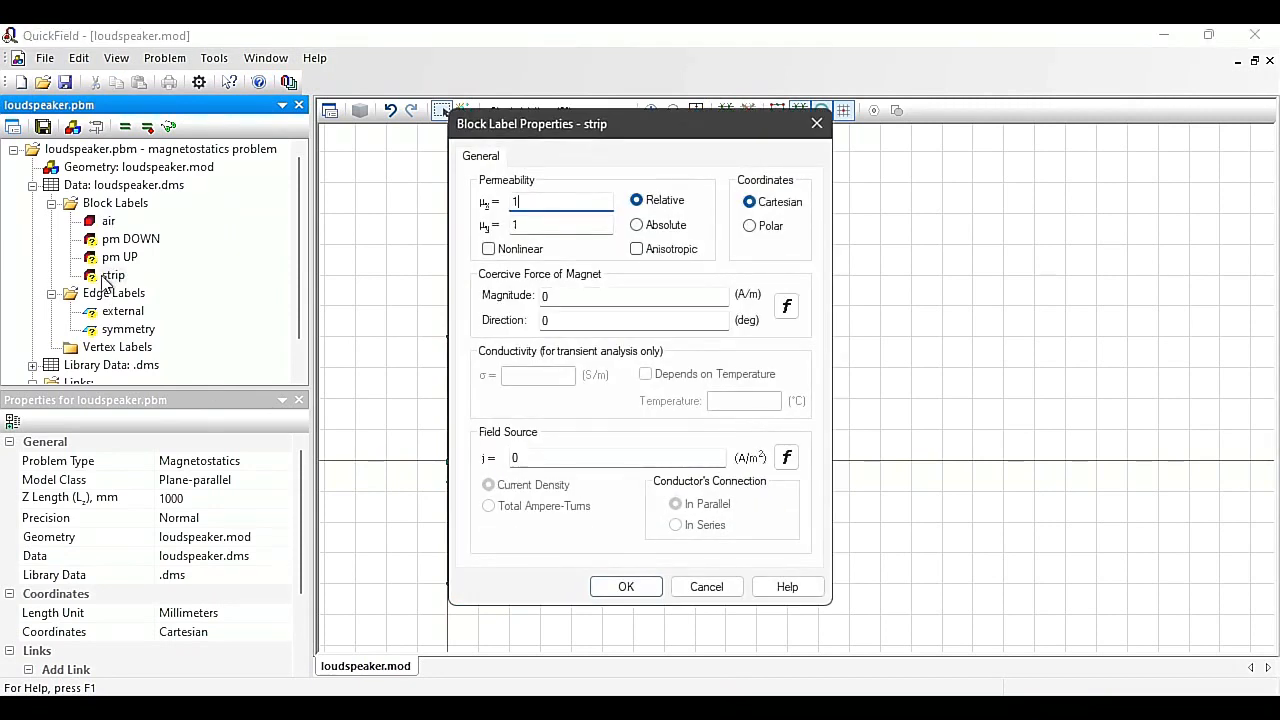
{"action": "left_click", "coordinate": [534, 460]}
{"action": "type", "text": ".1"}
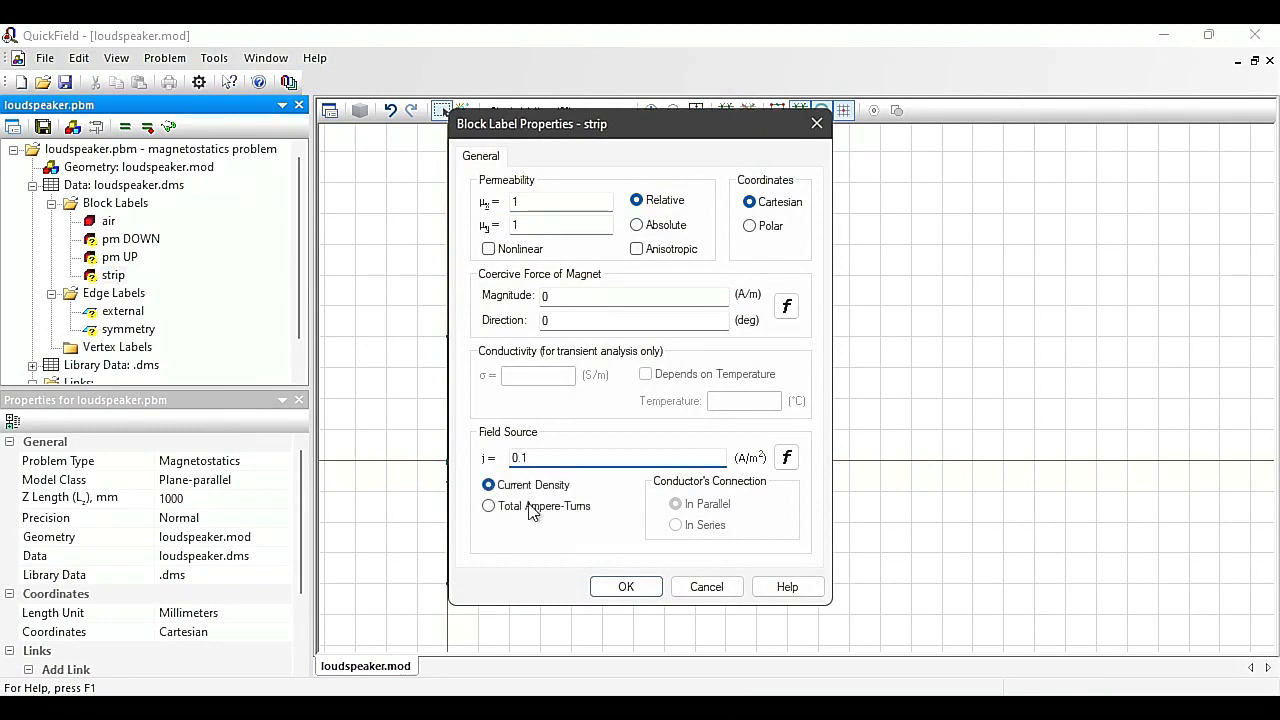
{"action": "left_click", "coordinate": [530, 507]}
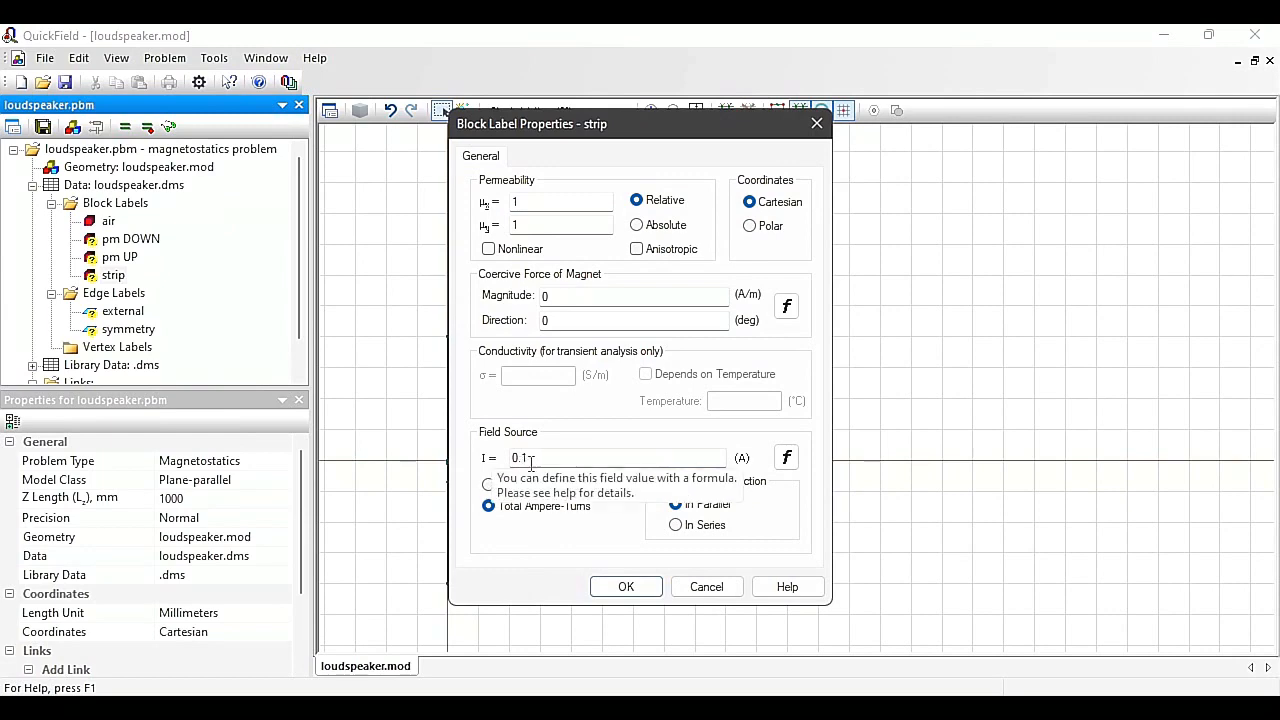
{"action": "left_click", "coordinate": [626, 587]}
Step: Give the pm UP block label a relative permeability of 1.05 and a coercive force of 500000 A/m directed at 90 degrees
{"action": "double_click", "coordinate": [120, 257]}
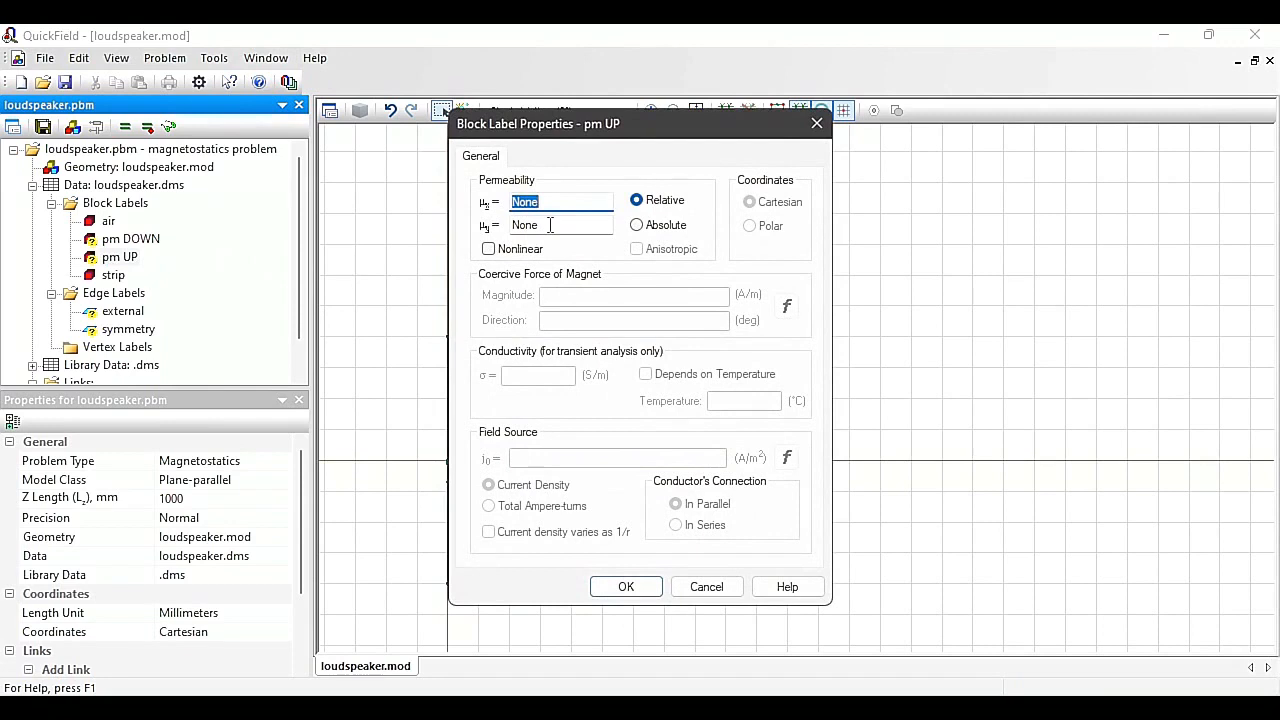
{"action": "type", "text": "1.05"}
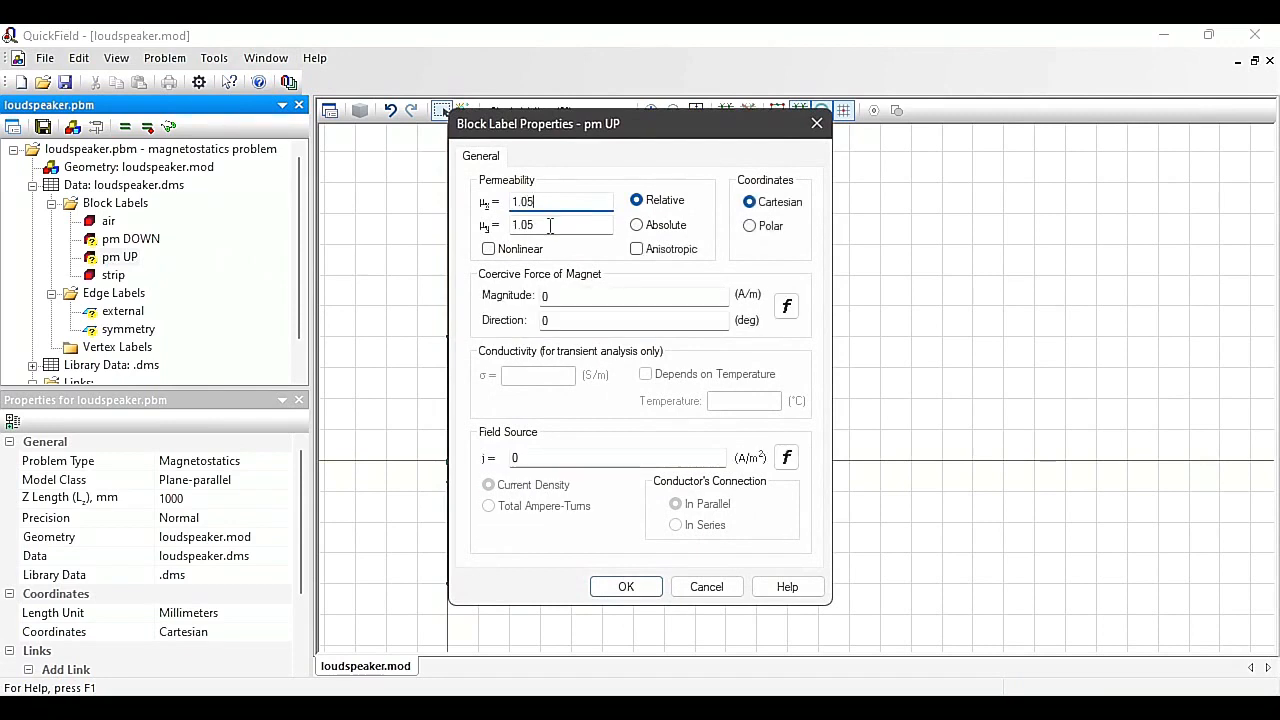
{"action": "left_click", "coordinate": [570, 296]}
{"action": "type", "text": "500000"}
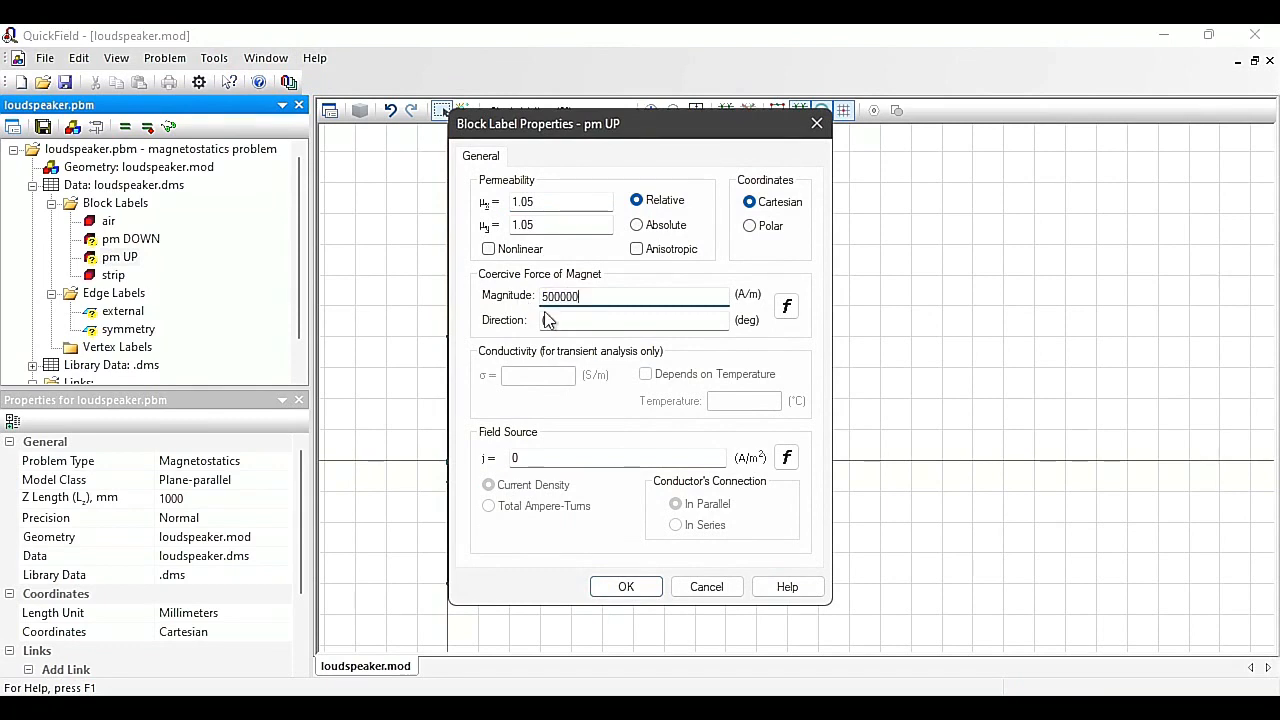
{"action": "key", "text": "Tab"}
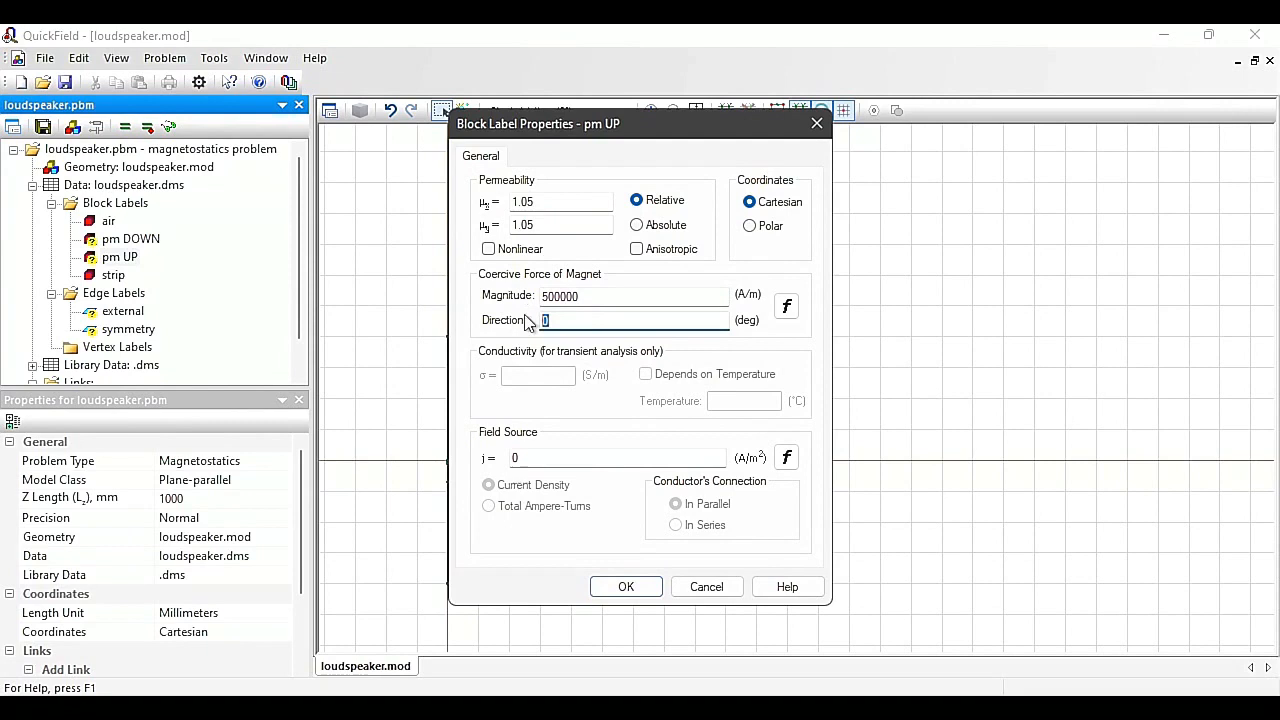
{"action": "type", "text": "90"}
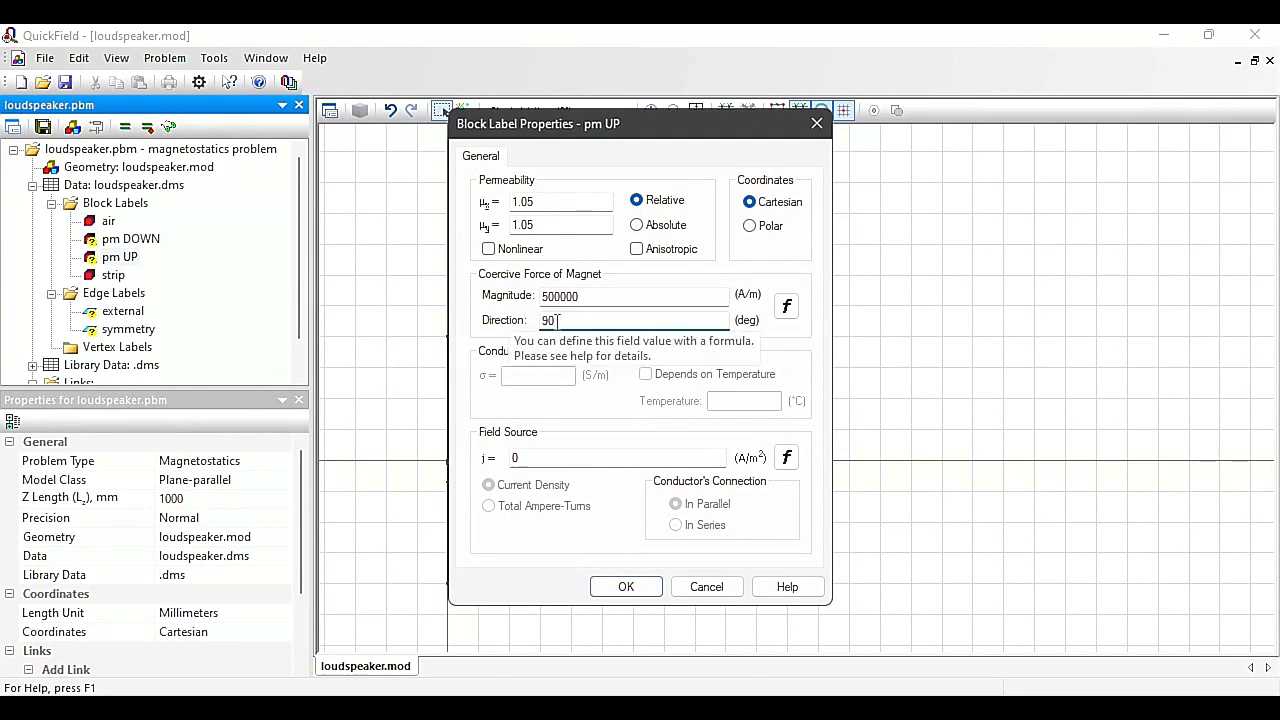
{"action": "left_click", "coordinate": [620, 587]}
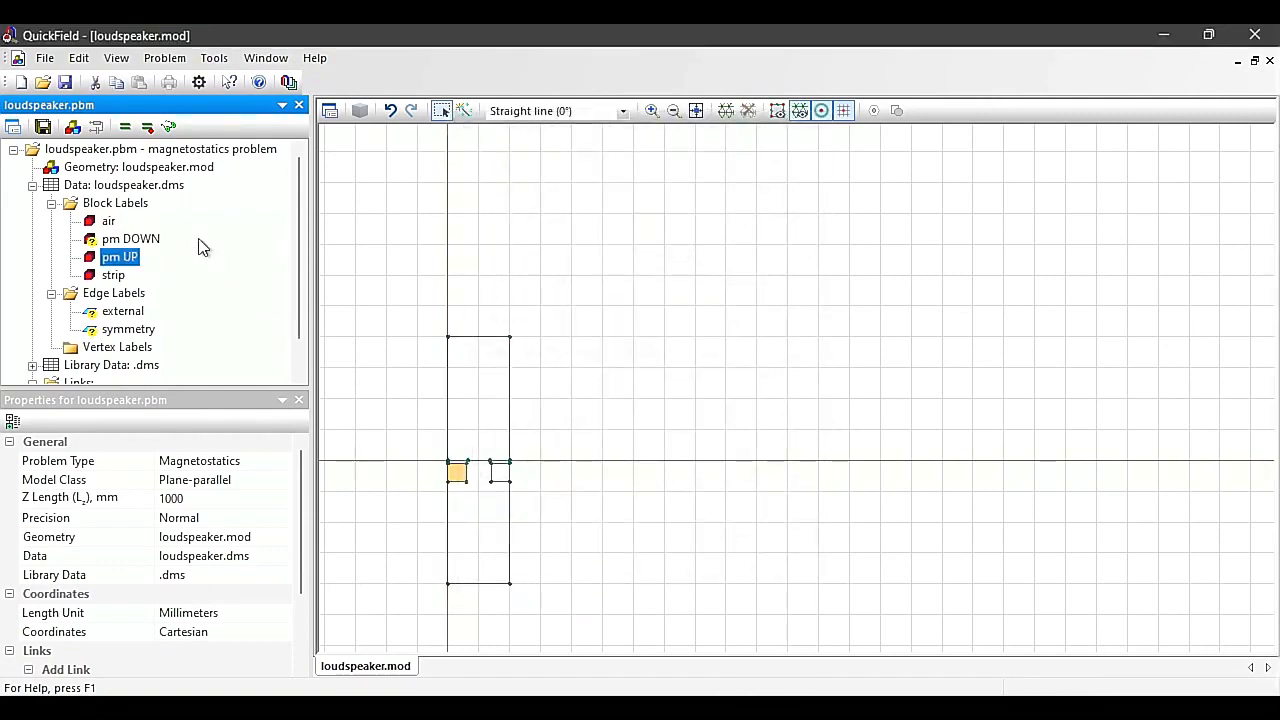
Step: Give the pm DOWN block label a relative permeability of 1.05 and a coercive force of 500000 A/m directed at -90 degrees
{"action": "left_click", "coordinate": [155, 243]}
{"action": "double_click", "coordinate": [153, 241]}
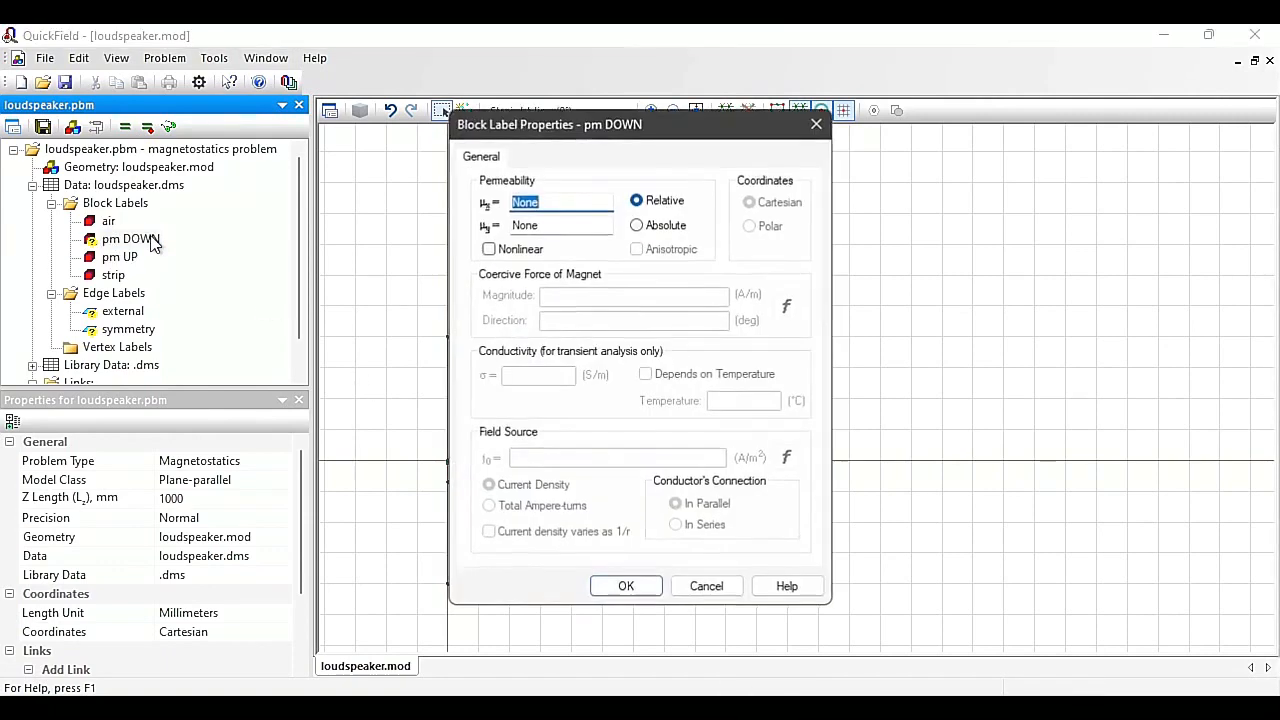
{"action": "type", "text": "1.05"}
{"action": "left_click", "coordinate": [591, 297]}
{"action": "type", "text": "500000"}
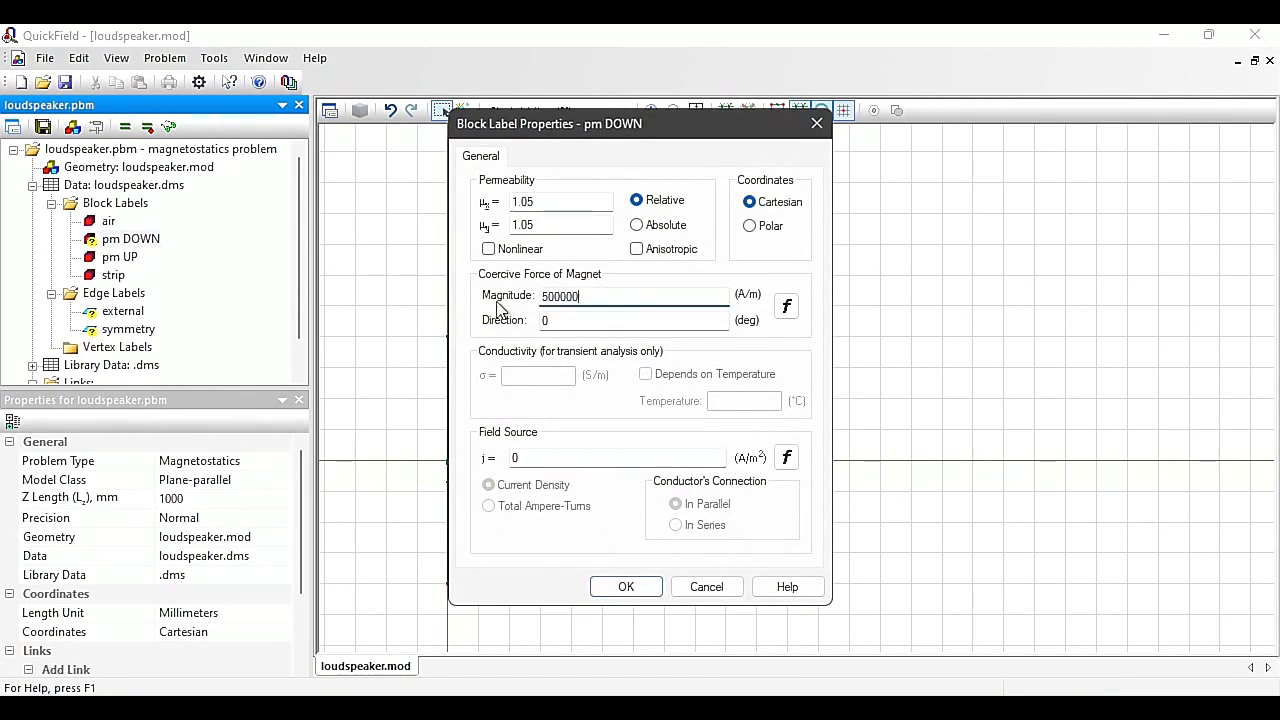
{"action": "key", "text": "Tab"}
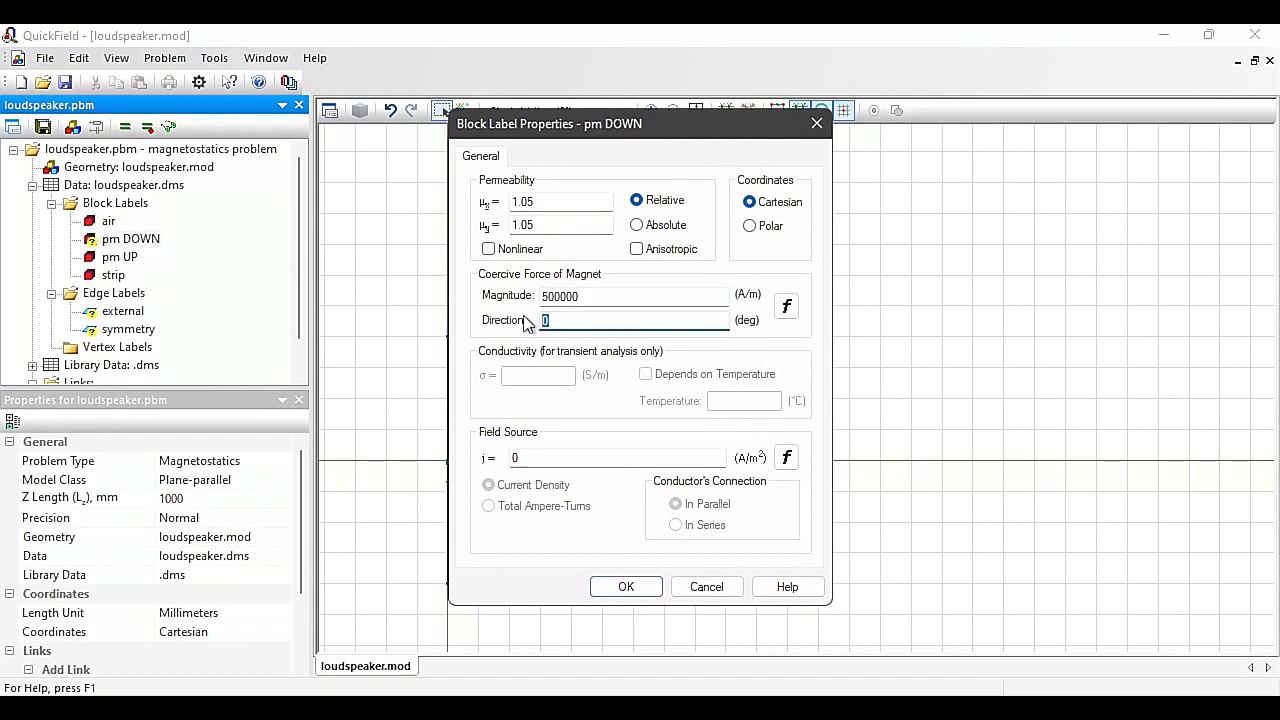
{"action": "type", "text": "-90"}
{"action": "left_click", "coordinate": [623, 586]}
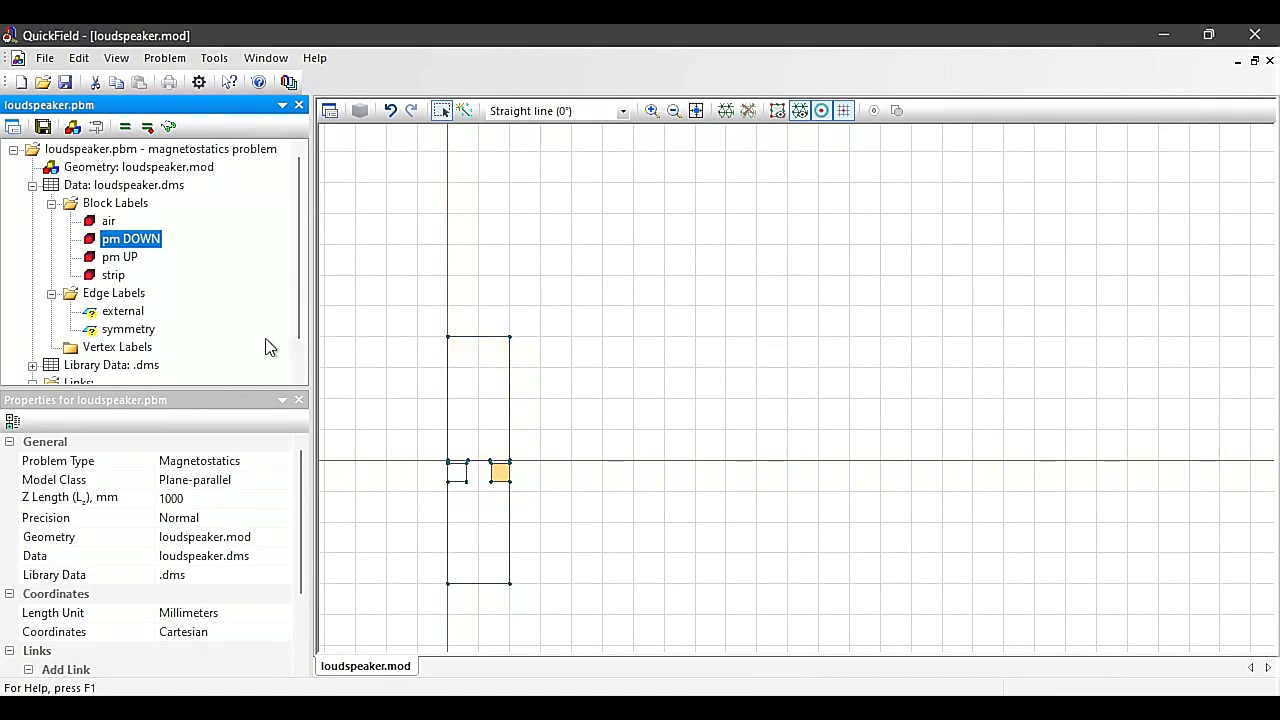
Step: Define the symmetry edge label with a magnetic potential boundary condition of 0 Wb/m
{"action": "left_click", "coordinate": [128, 330]}
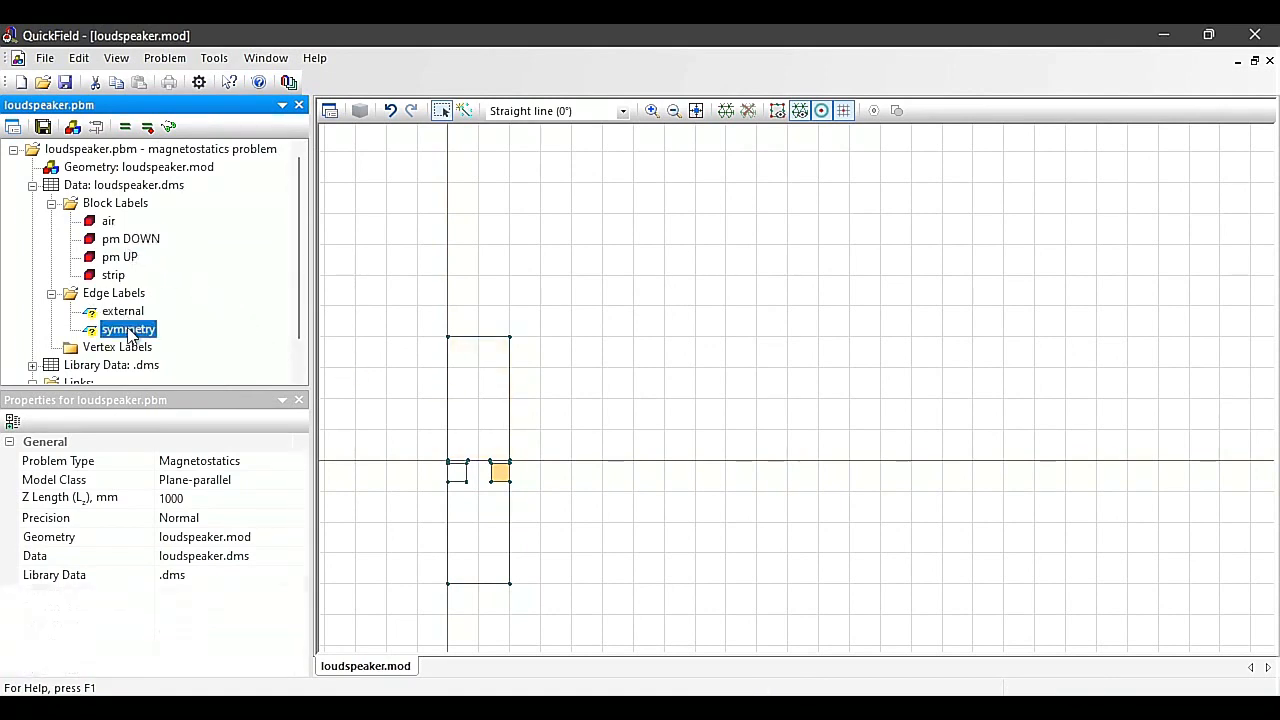
{"action": "double_click", "coordinate": [128, 330]}
{"action": "left_click", "coordinate": [477, 268]}
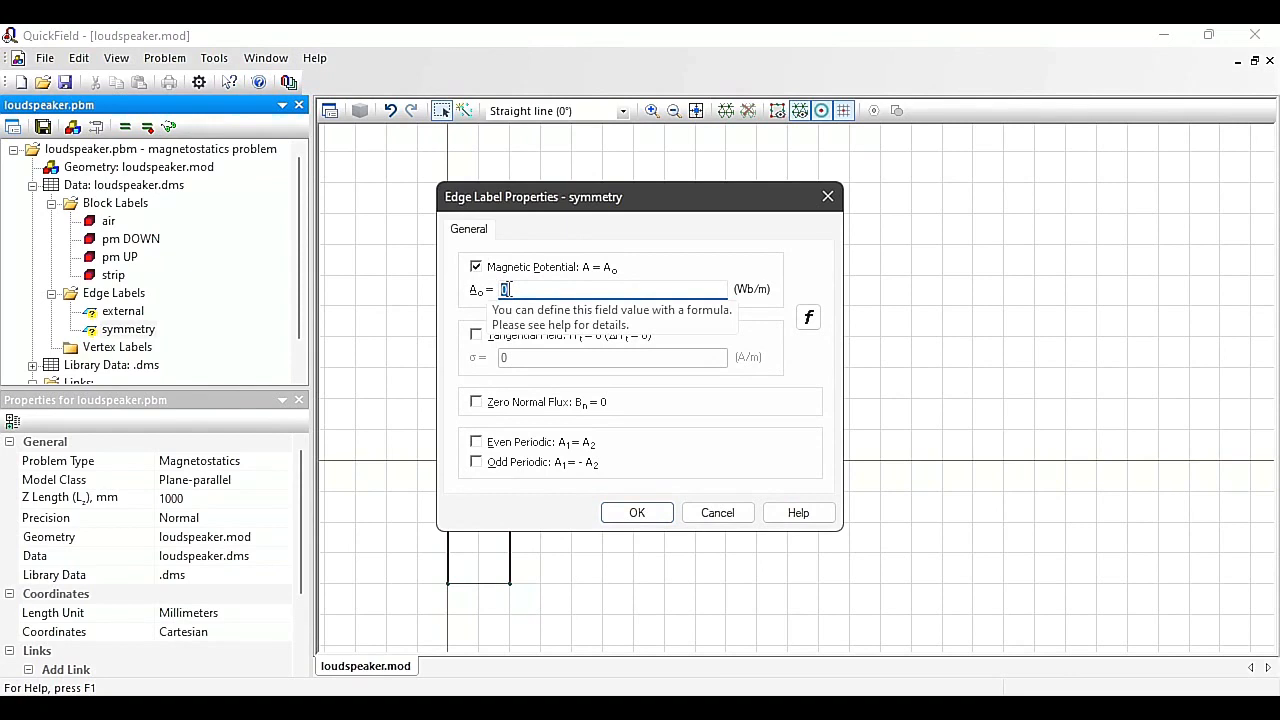
{"action": "left_click", "coordinate": [640, 516]}
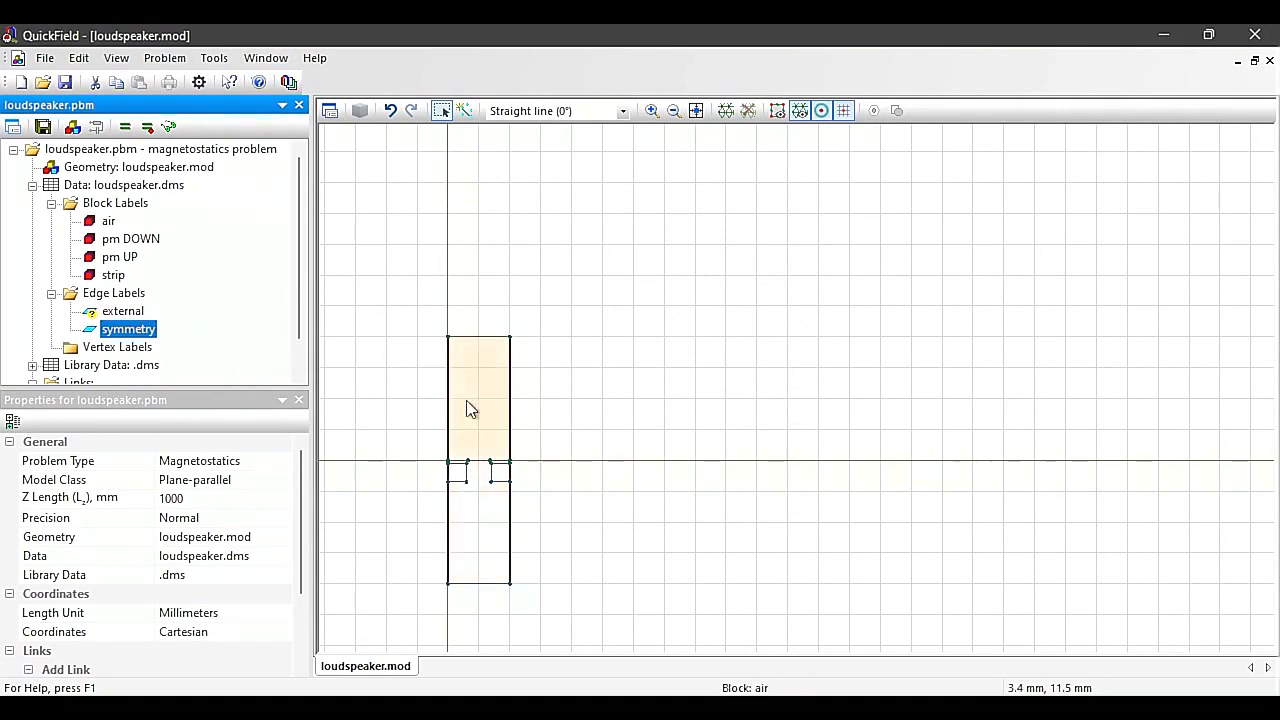
Step: Define the external edge label with a magnetic potential boundary condition of 0 Wb/m
{"action": "left_click", "coordinate": [135, 313]}
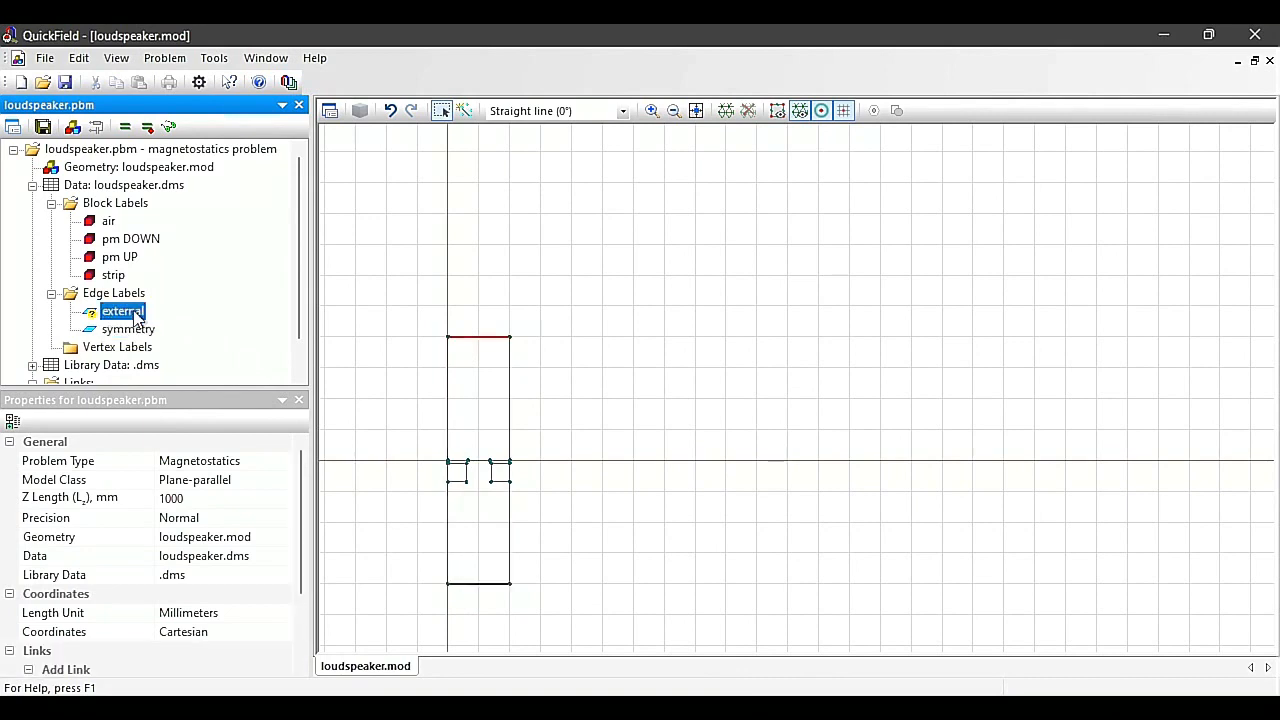
{"action": "double_click", "coordinate": [137, 316]}
{"action": "left_click", "coordinate": [487, 271]}
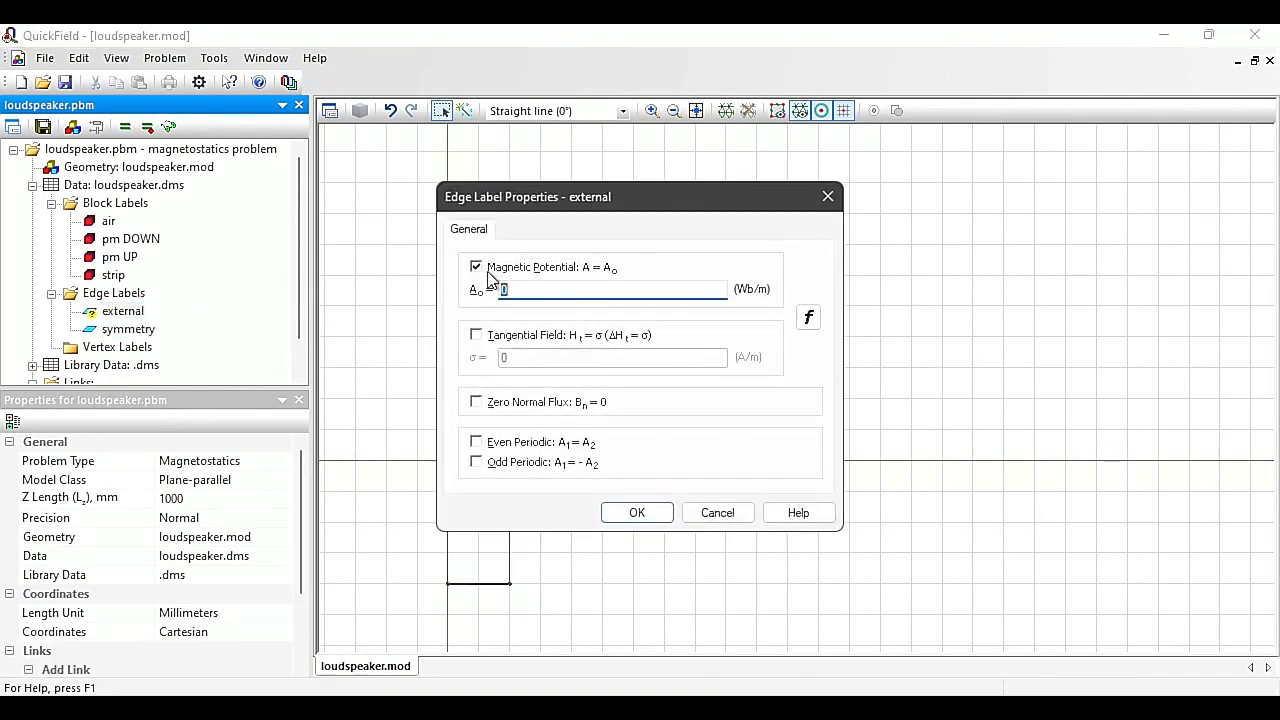
{"action": "left_click", "coordinate": [650, 518]}
{"action": "left_click", "coordinate": [649, 520]}
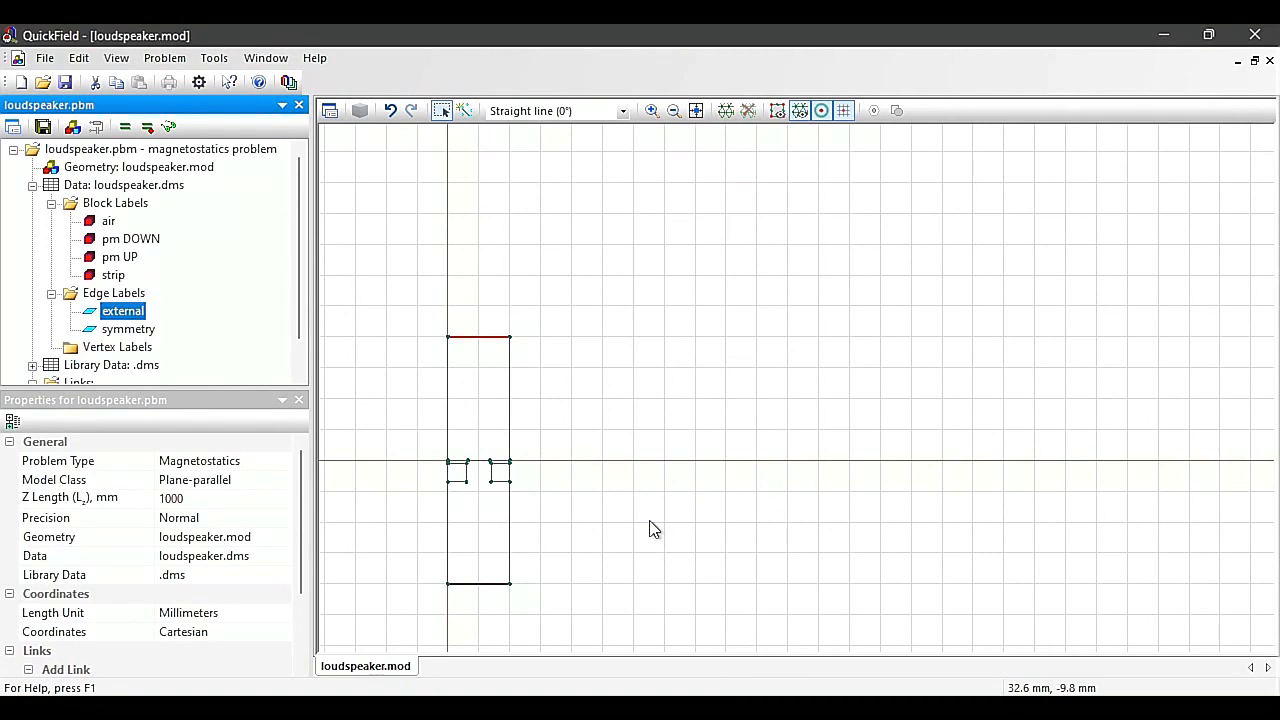
Step: Mesh all blocks of the loudspeaker model, and solve the saved problem to open its field results
{"action": "left_click", "coordinate": [727, 119]}
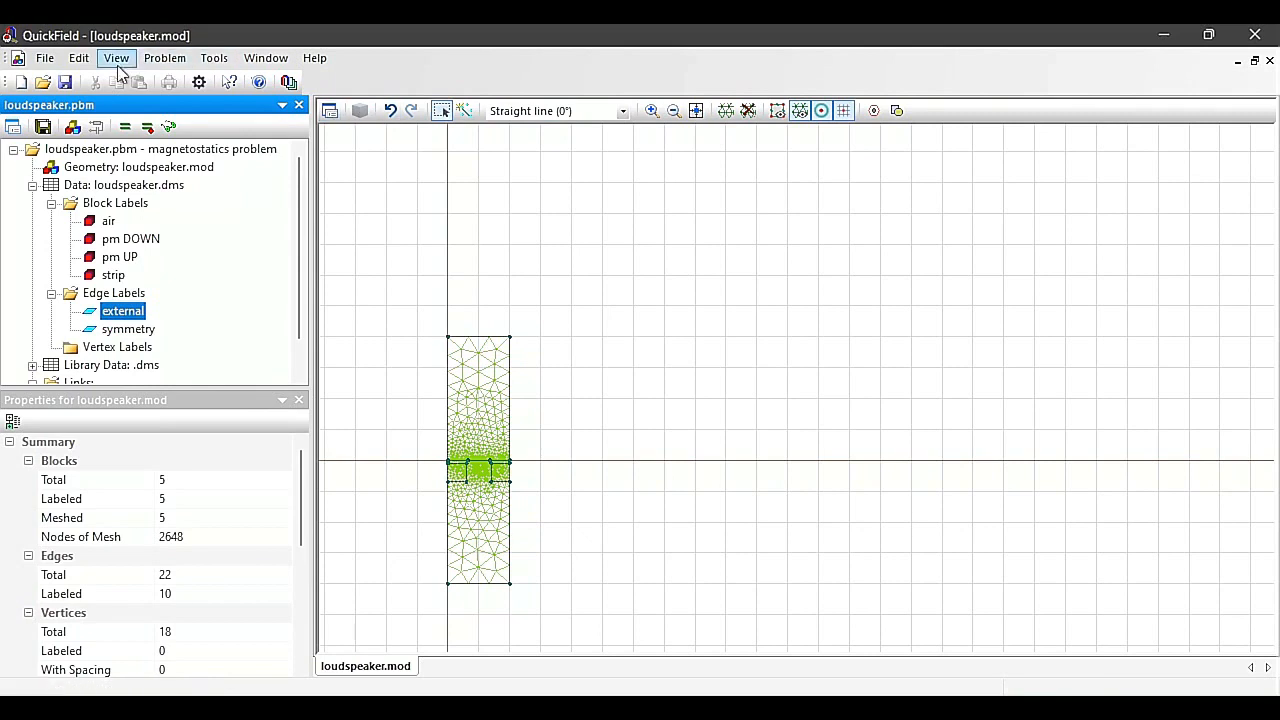
{"action": "left_click", "coordinate": [42, 127]}
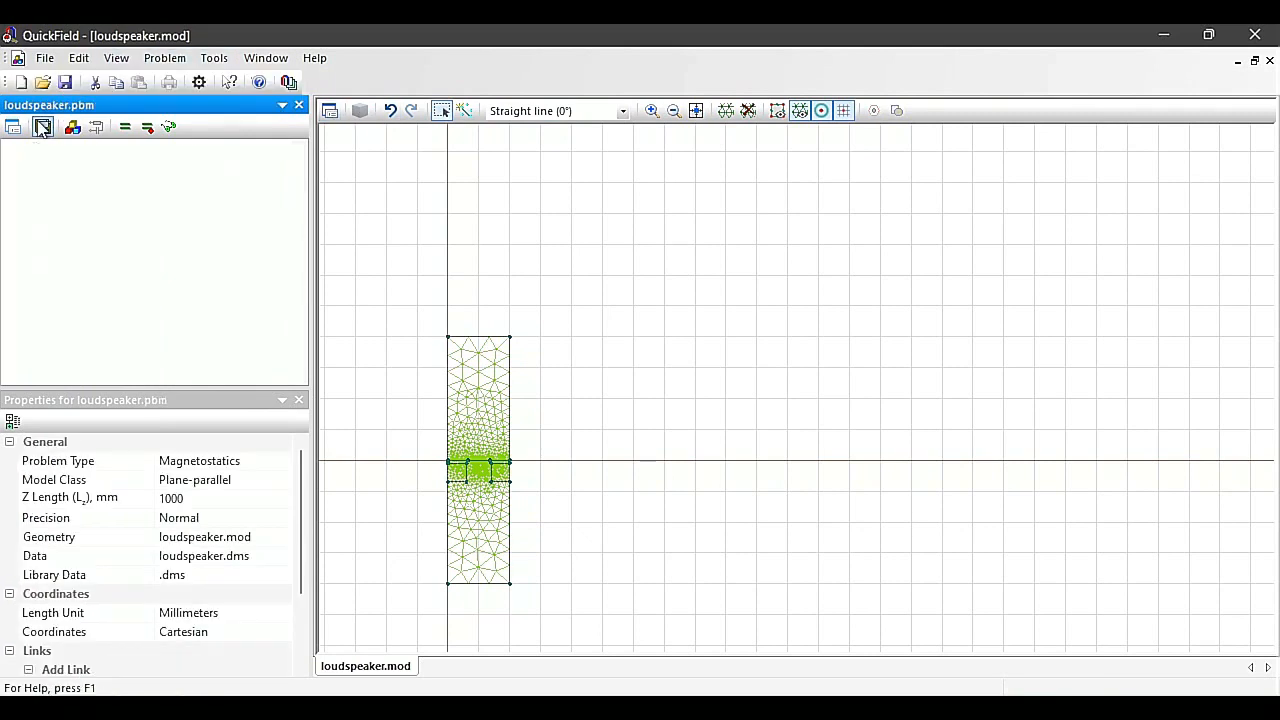
{"action": "left_click", "coordinate": [125, 130]}
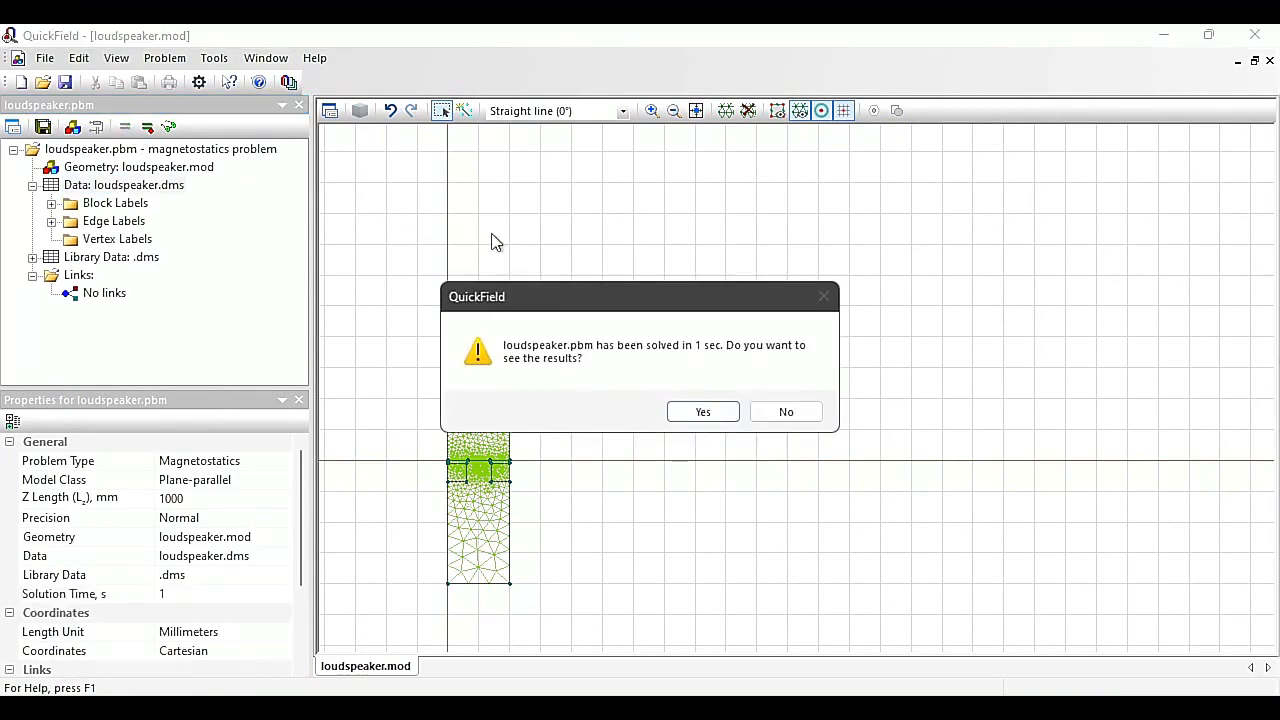
{"action": "left_click", "coordinate": [703, 413]}
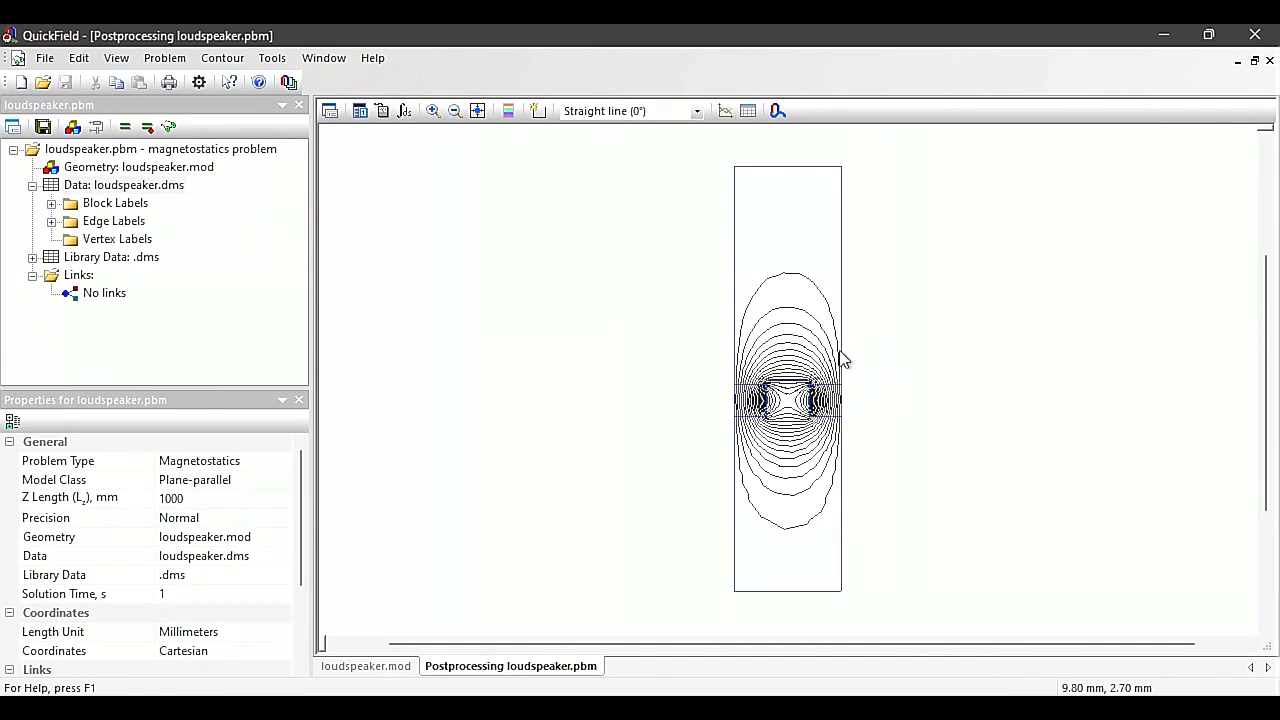
Step: Add a color map of Flux Density B to the field picture and show its legend
{"action": "left_click", "coordinate": [330, 111]}
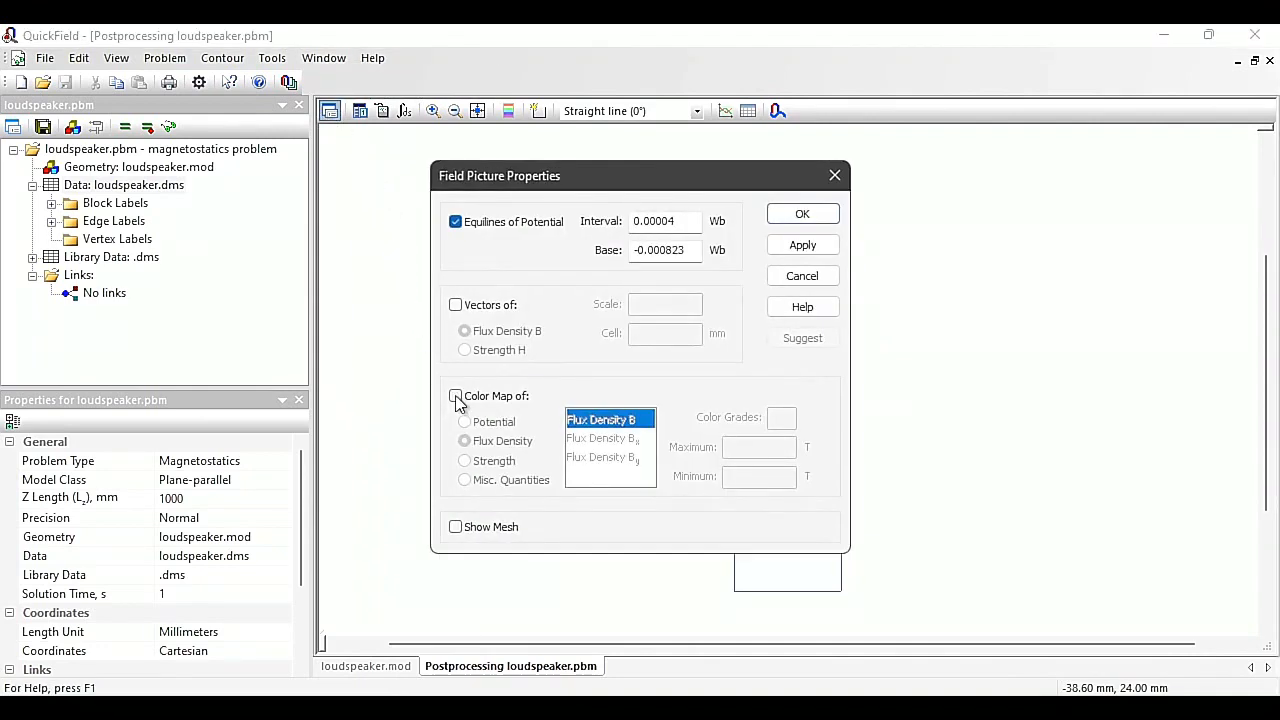
{"action": "left_click", "coordinate": [456, 397]}
{"action": "left_click_drag", "start_coordinate": [617, 189], "coordinate": [406, 159]}
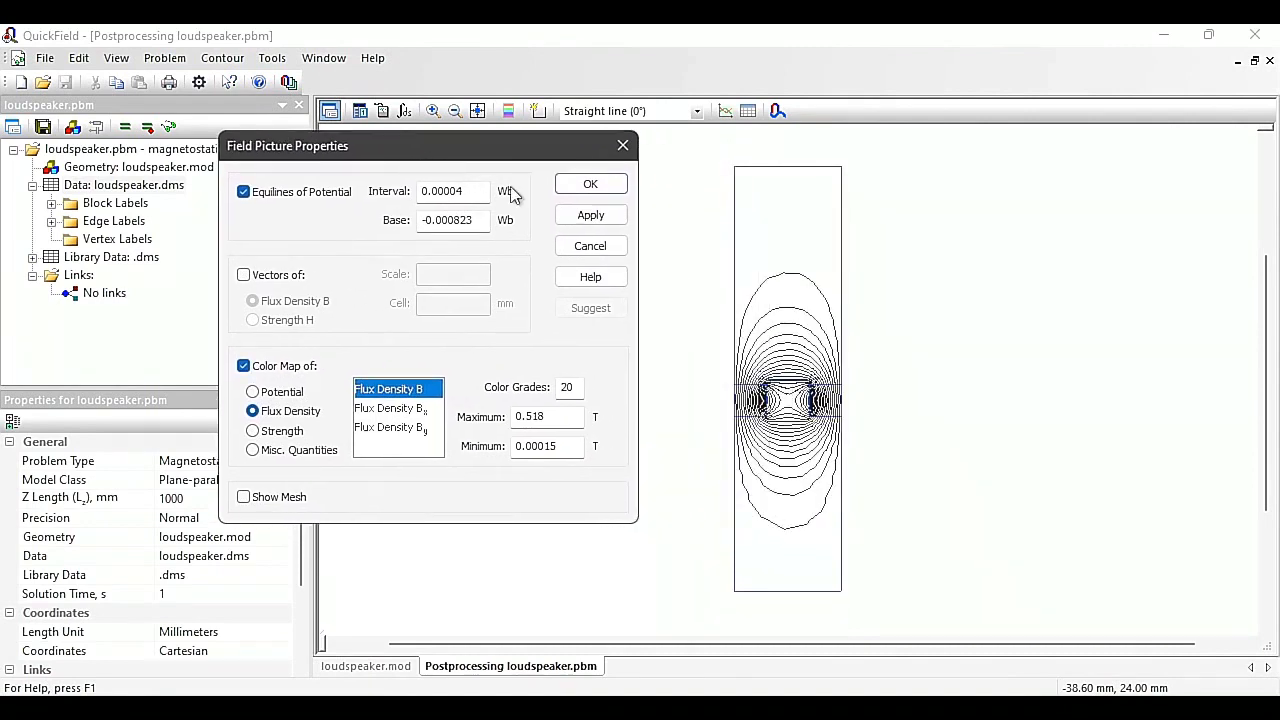
{"action": "left_click", "coordinate": [581, 214]}
{"action": "left_click", "coordinate": [592, 183]}
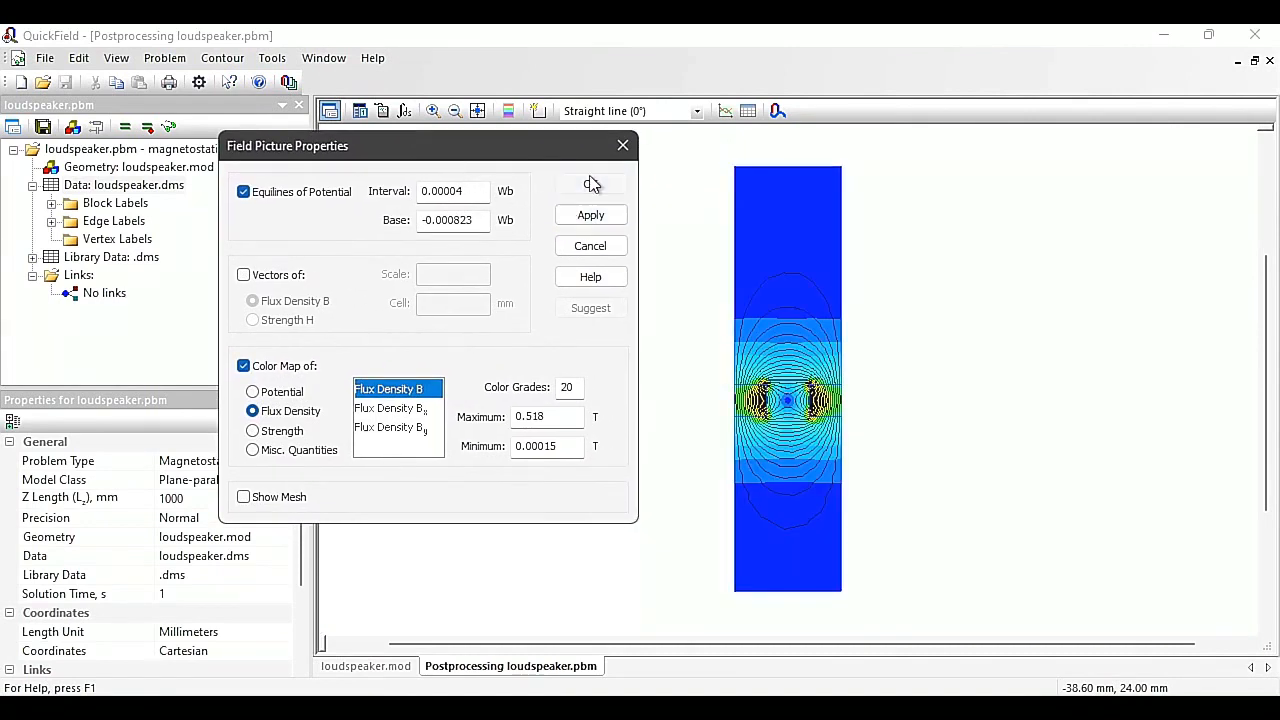
{"action": "left_click", "coordinate": [508, 111]}
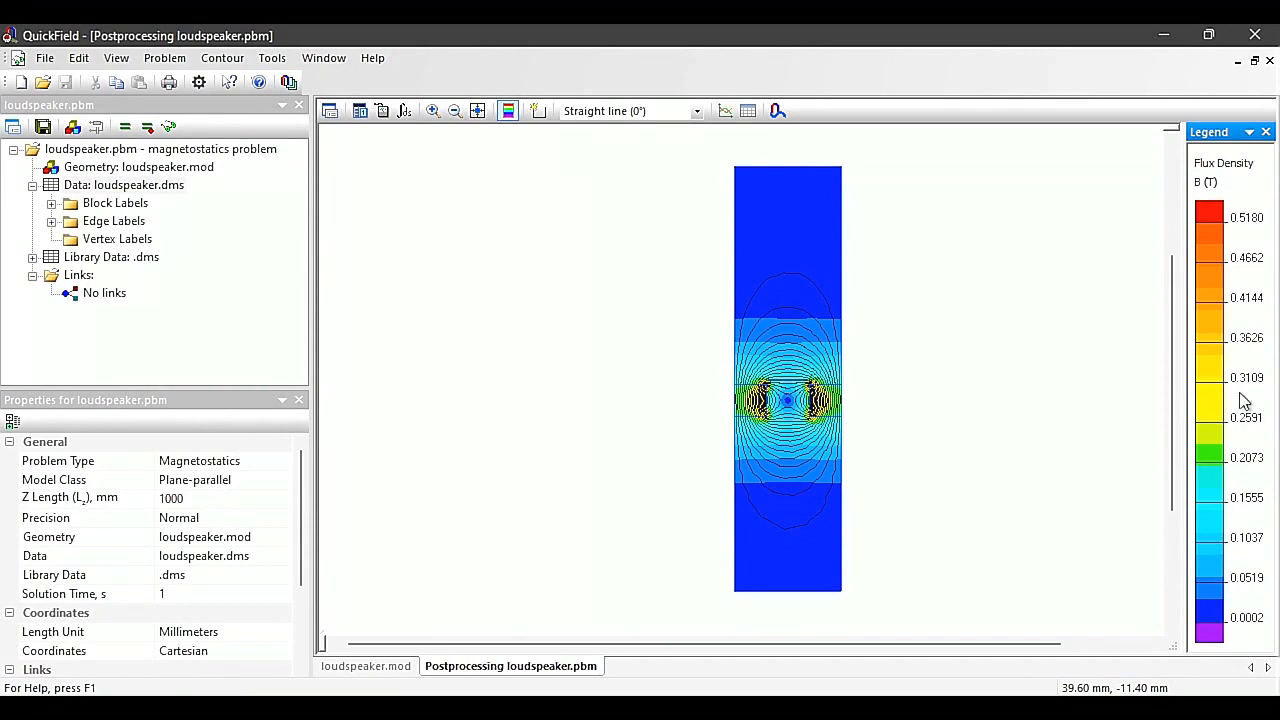
{"action": "left_click", "coordinate": [479, 114]}
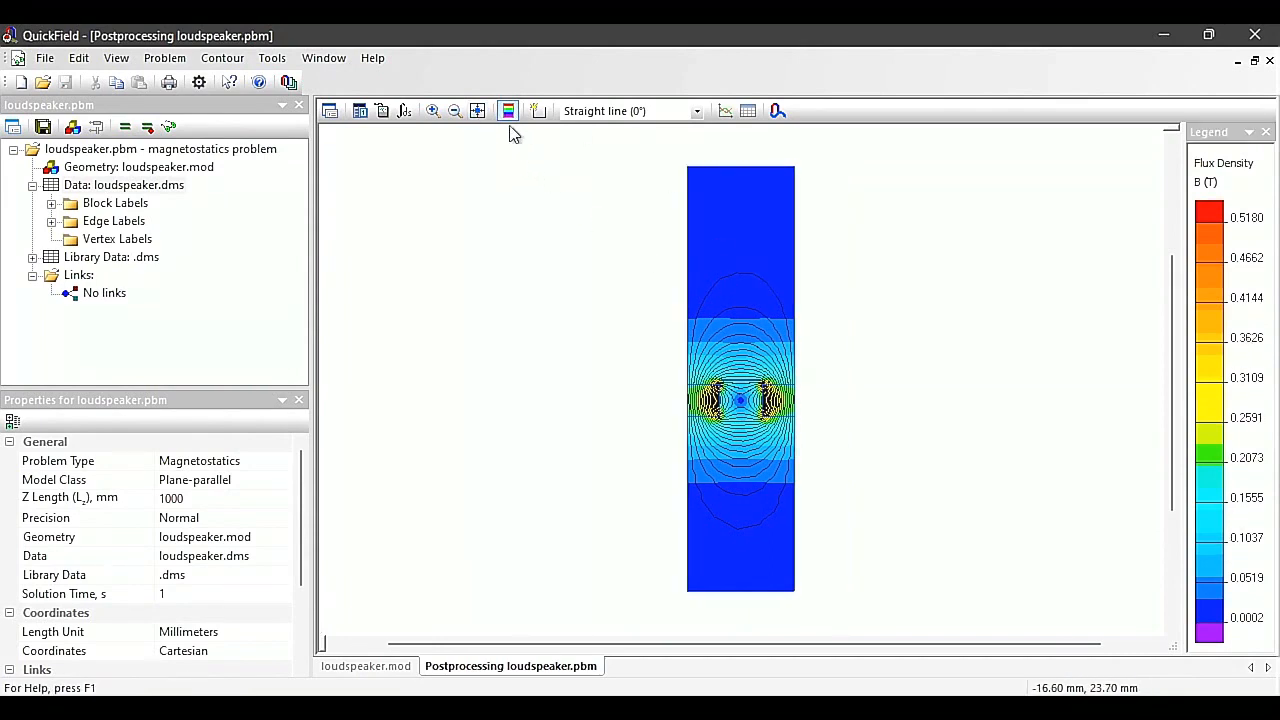
Step: Select the thin strip block above the magnets as the integration contour
{"action": "left_click", "coordinate": [433, 110]}
{"action": "left_click_drag", "start_coordinate": [745, 376], "coordinate": [766, 397]}
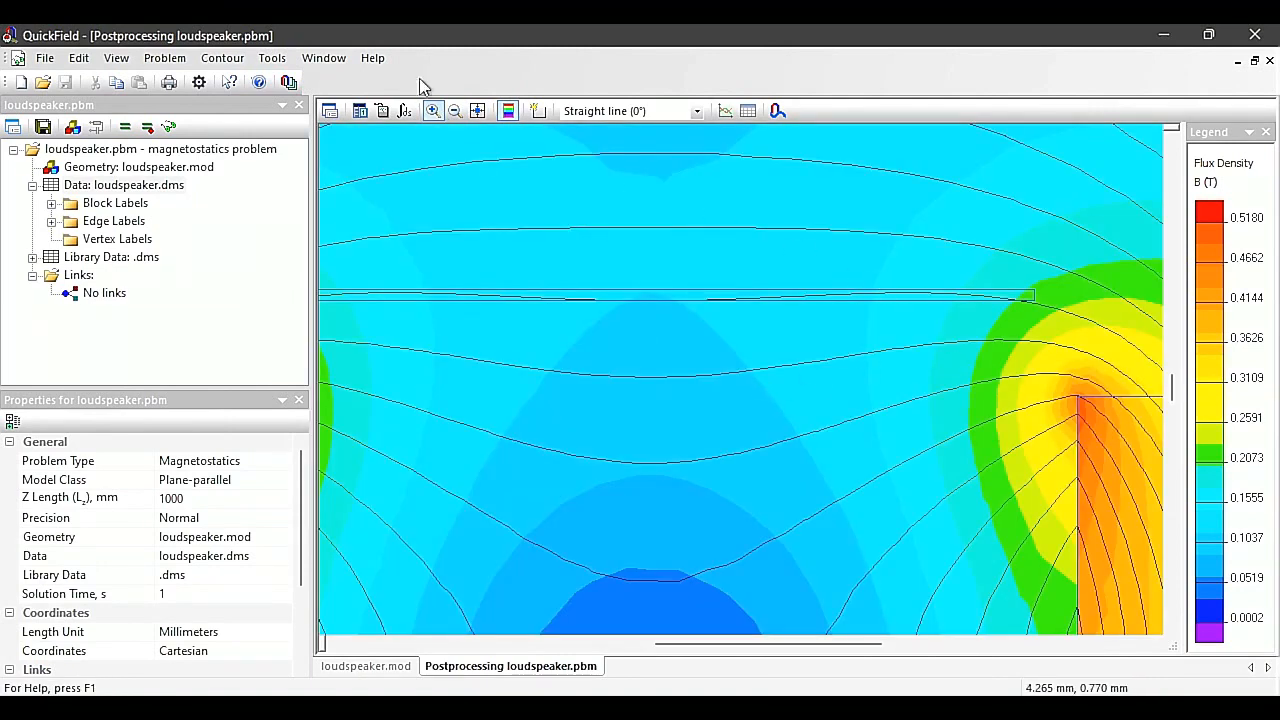
{"action": "left_click", "coordinate": [433, 110]}
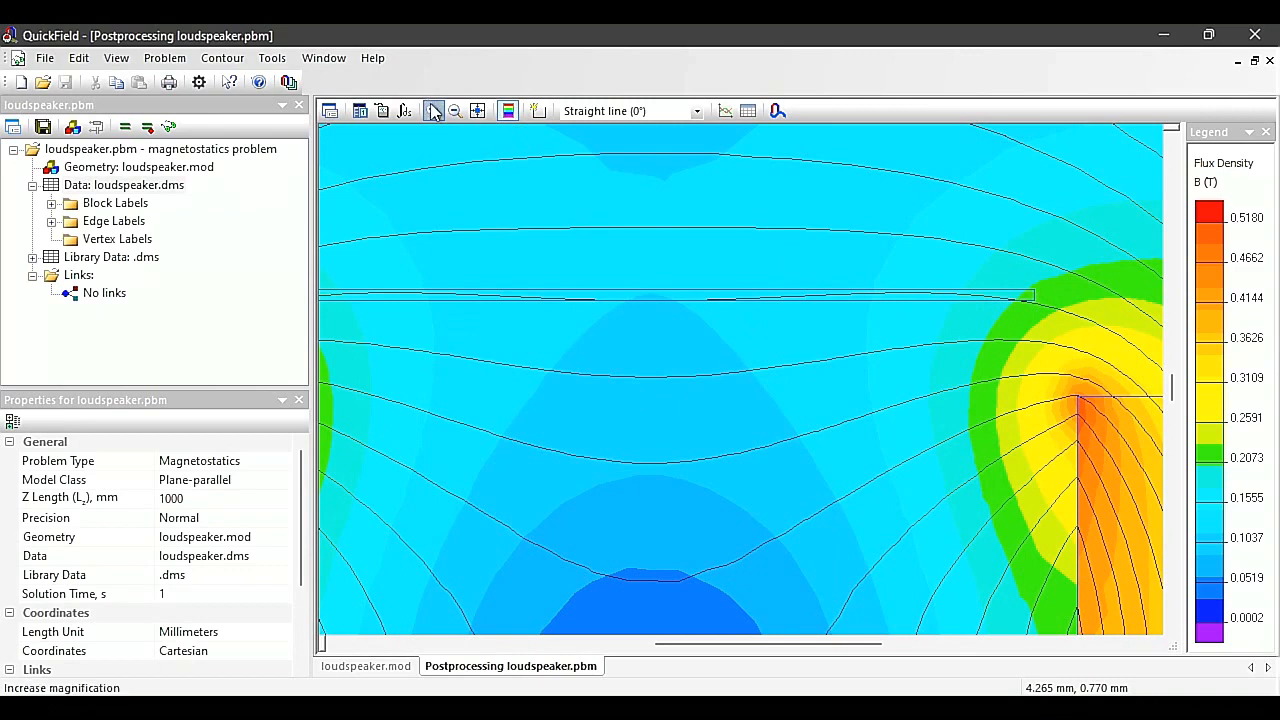
{"action": "left_click", "coordinate": [538, 111]}
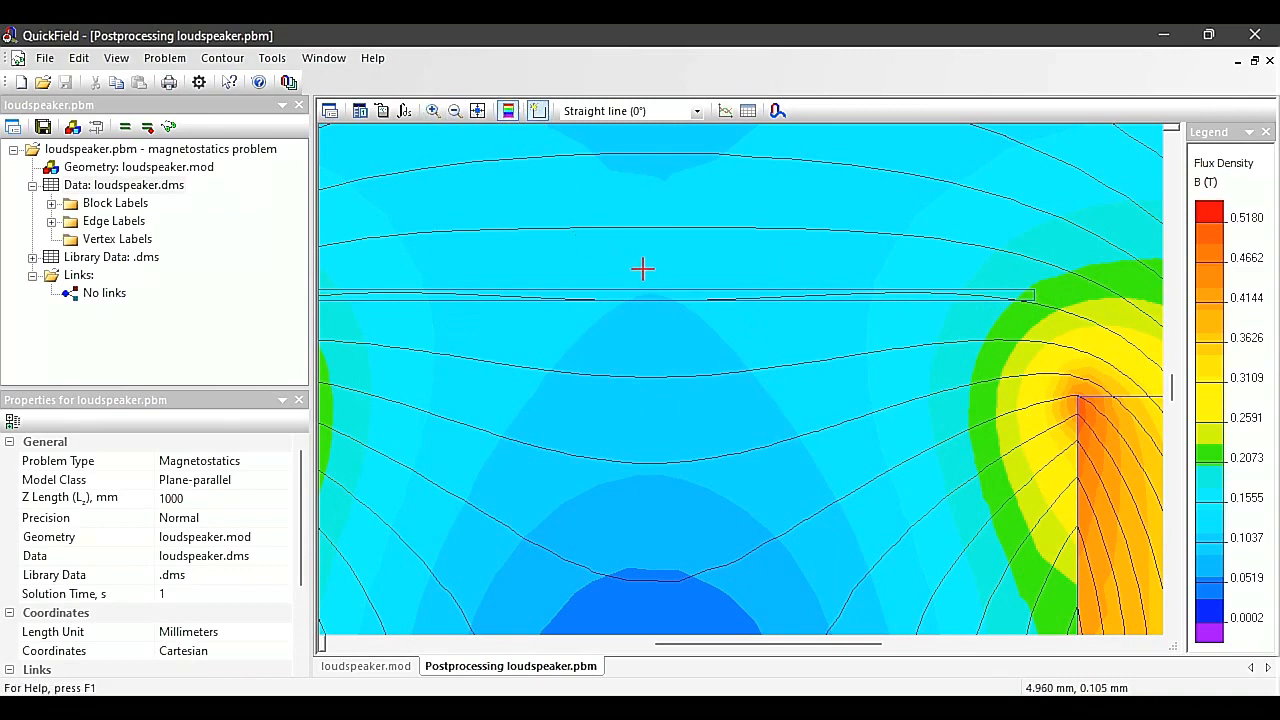
{"action": "left_click", "coordinate": [665, 295]}
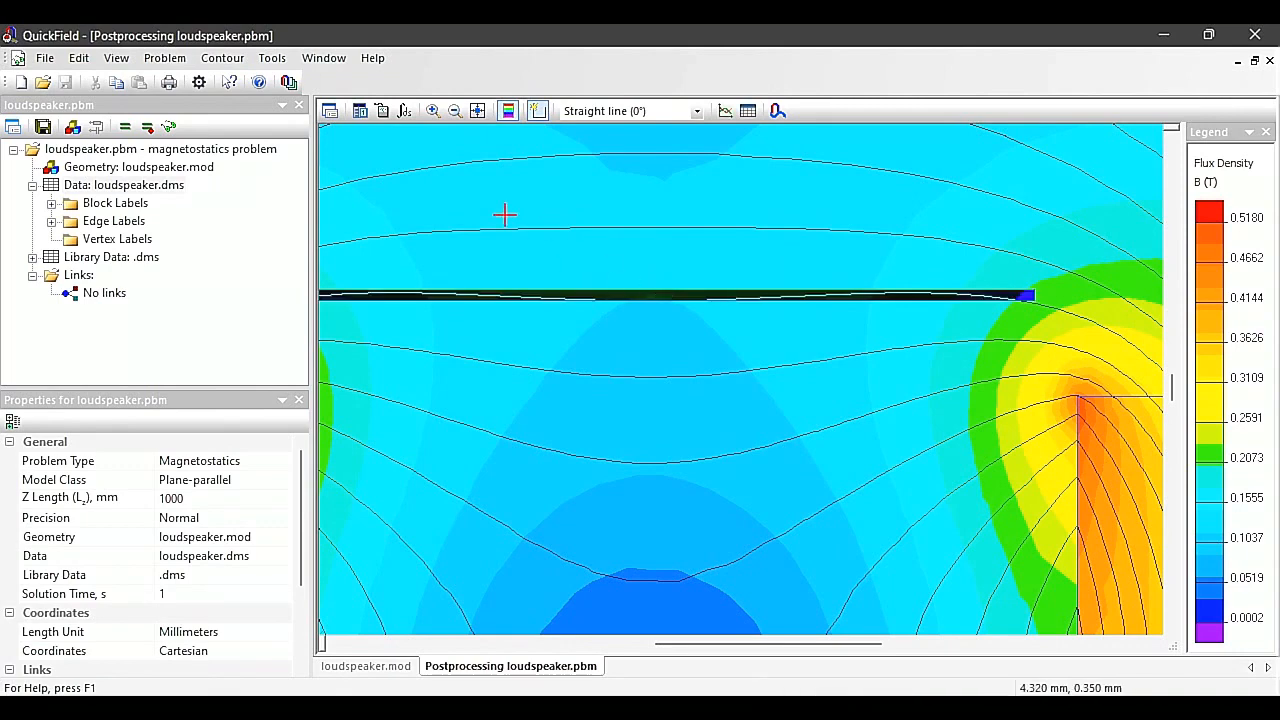
Step: Calculate the mechanical force acting on the selected strip with the Integral Calculator
{"action": "left_click", "coordinate": [404, 111]}
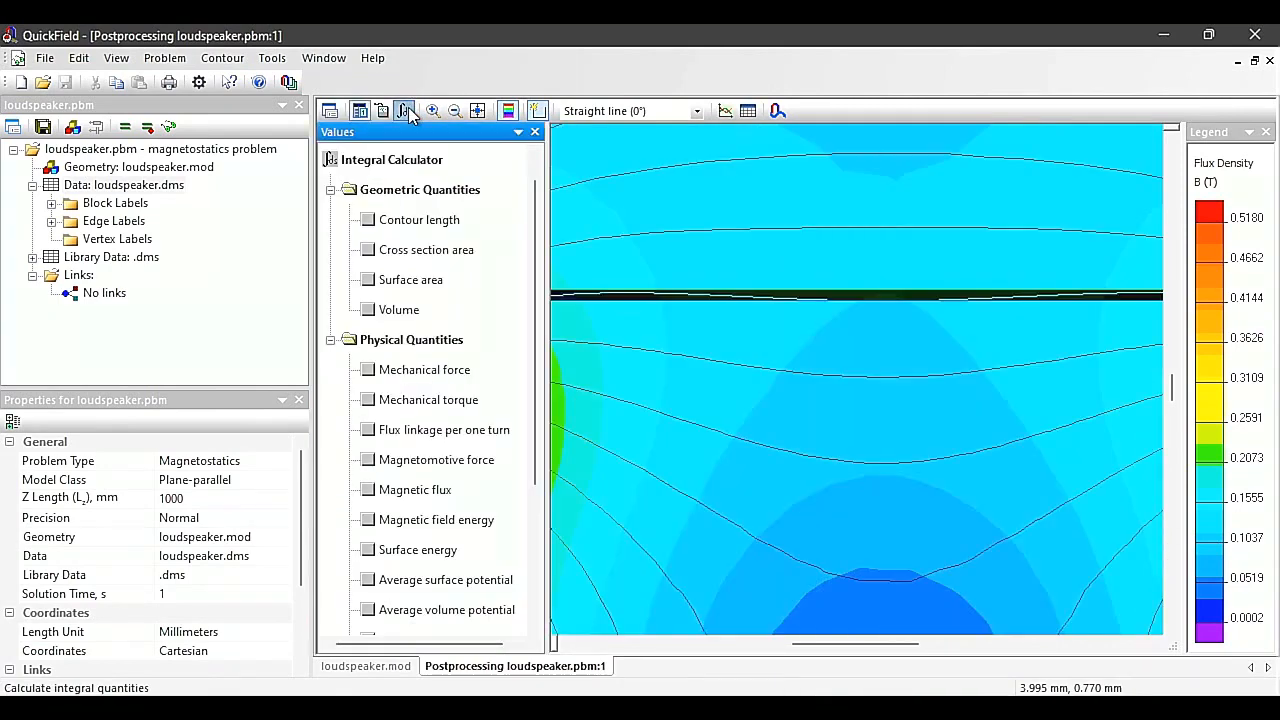
{"action": "left_click", "coordinate": [368, 370]}
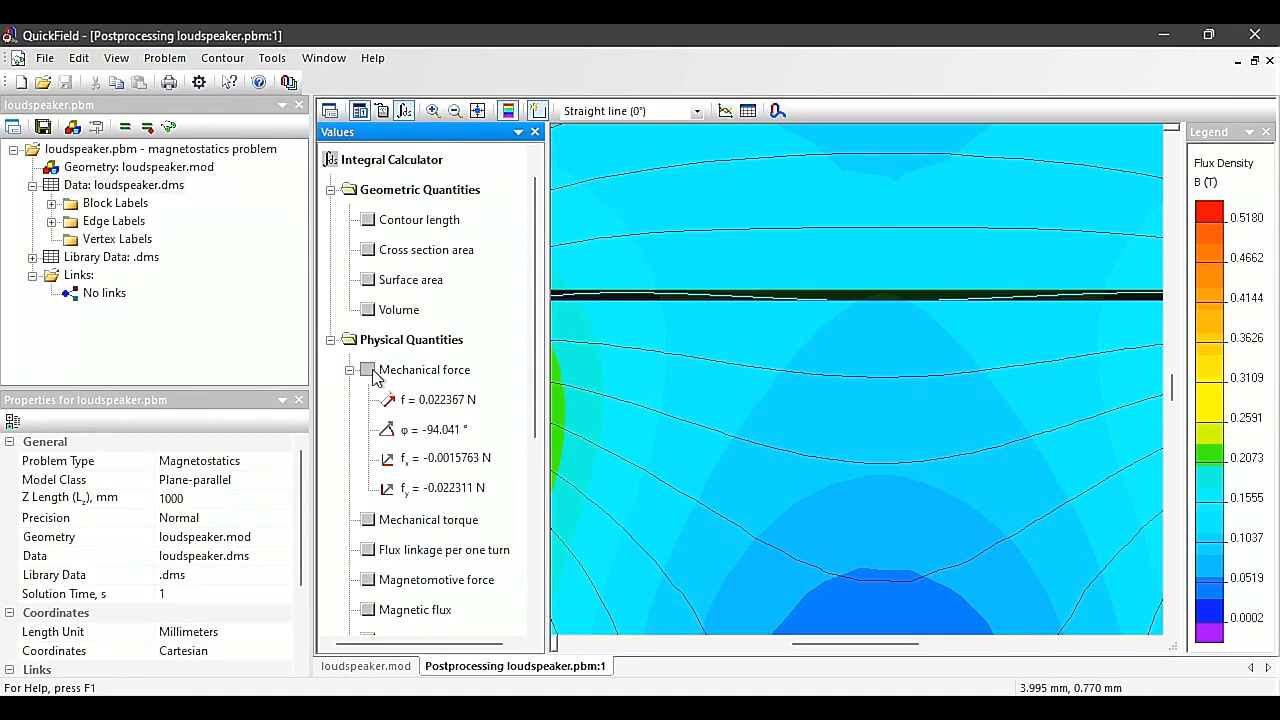
{"action": "left_click", "coordinate": [446, 487]}
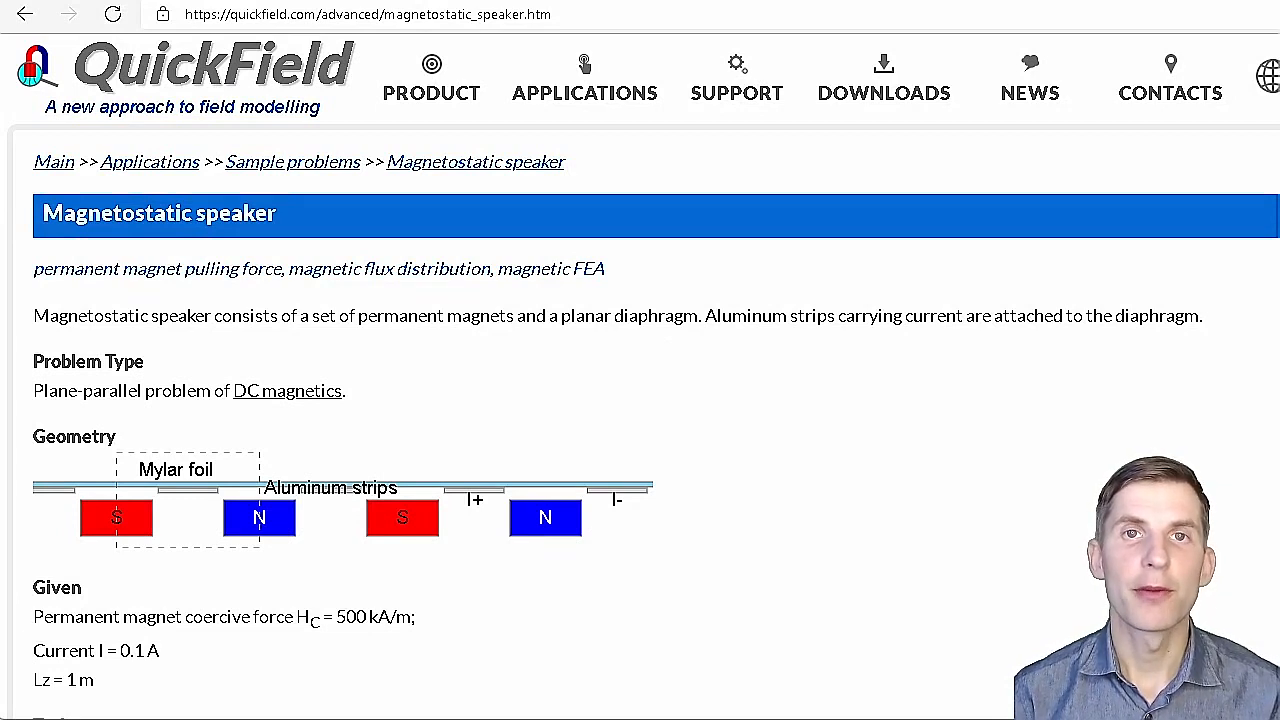
Step: Review the Magnetostatic speaker sample page in the web browser, from its problem description through the results to the simulation files download and edition links
{"action": "scroll", "coordinate": [640, 376], "scroll_direction": "down", "scroll_amount": 1}
{"action": "scroll", "coordinate": [640, 376], "scroll_direction": "down", "scroll_amount": 1}
{"action": "scroll", "coordinate": [640, 376], "scroll_direction": "down", "scroll_amount": 2}
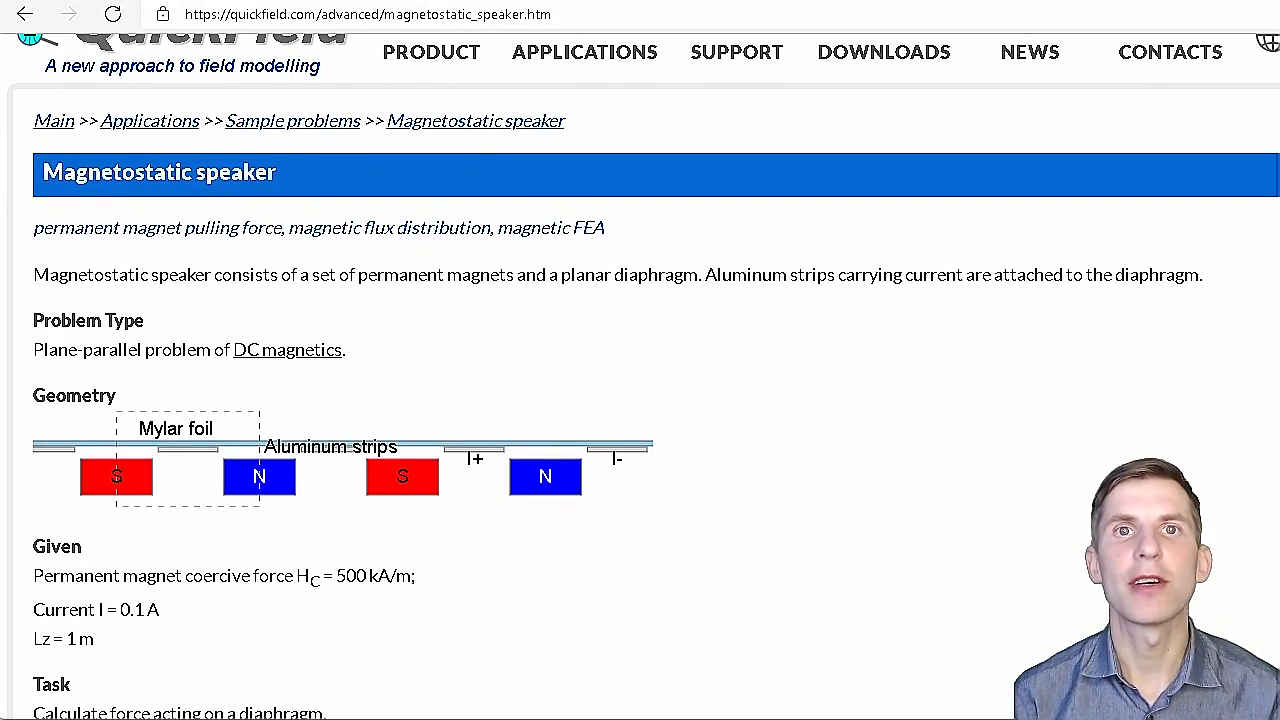
{"action": "scroll", "coordinate": [640, 376], "scroll_direction": "down", "scroll_amount": 3}
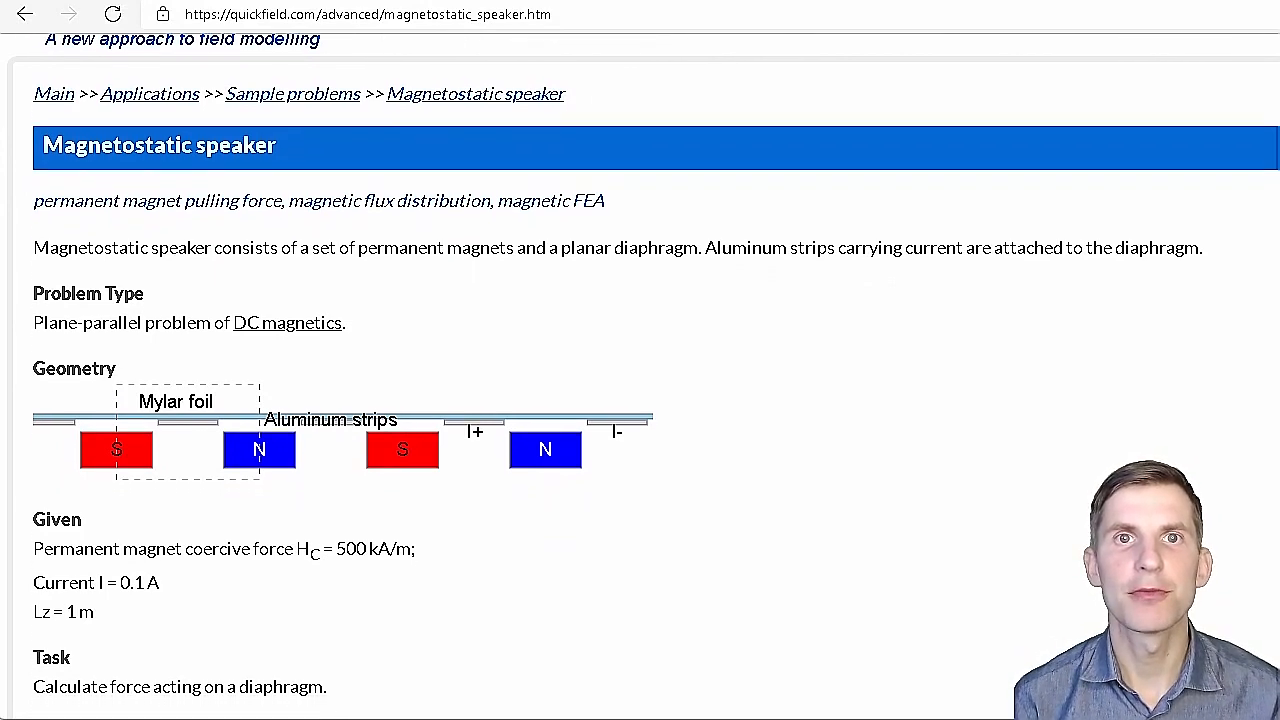
{"action": "scroll", "coordinate": [640, 376], "scroll_direction": "down", "scroll_amount": 2}
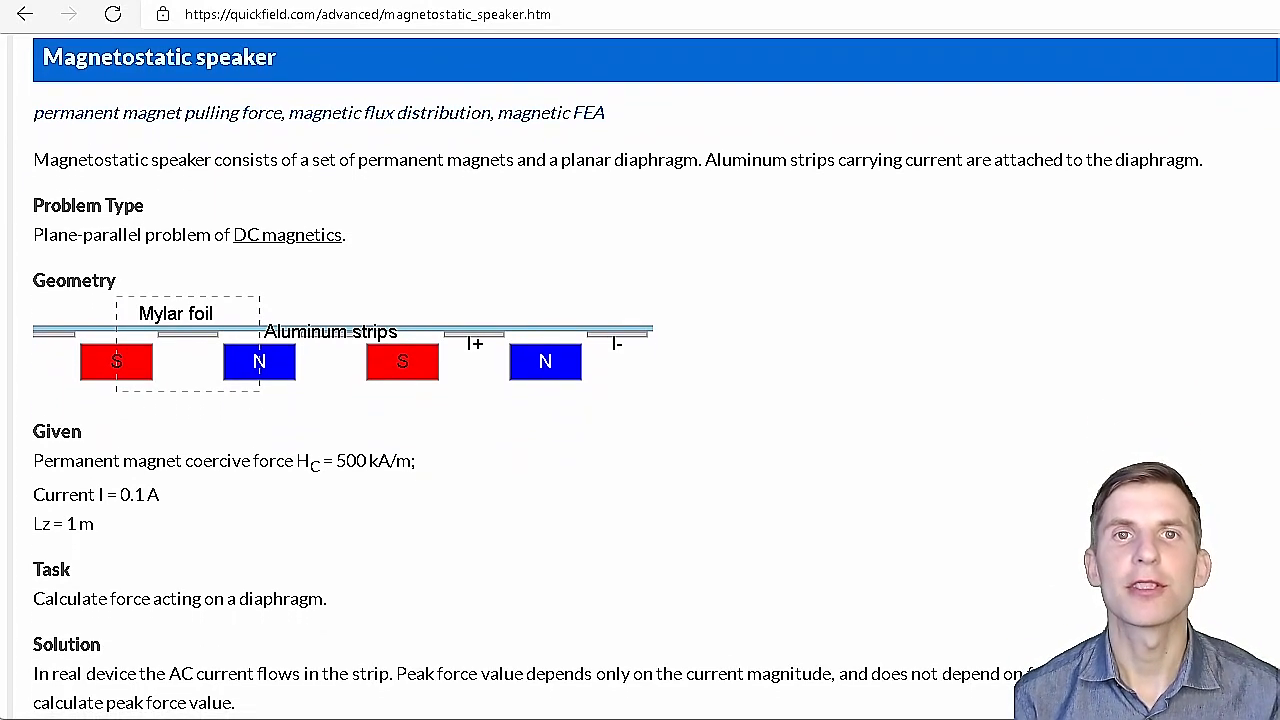
{"action": "scroll", "coordinate": [640, 376], "scroll_direction": "down", "scroll_amount": 3}
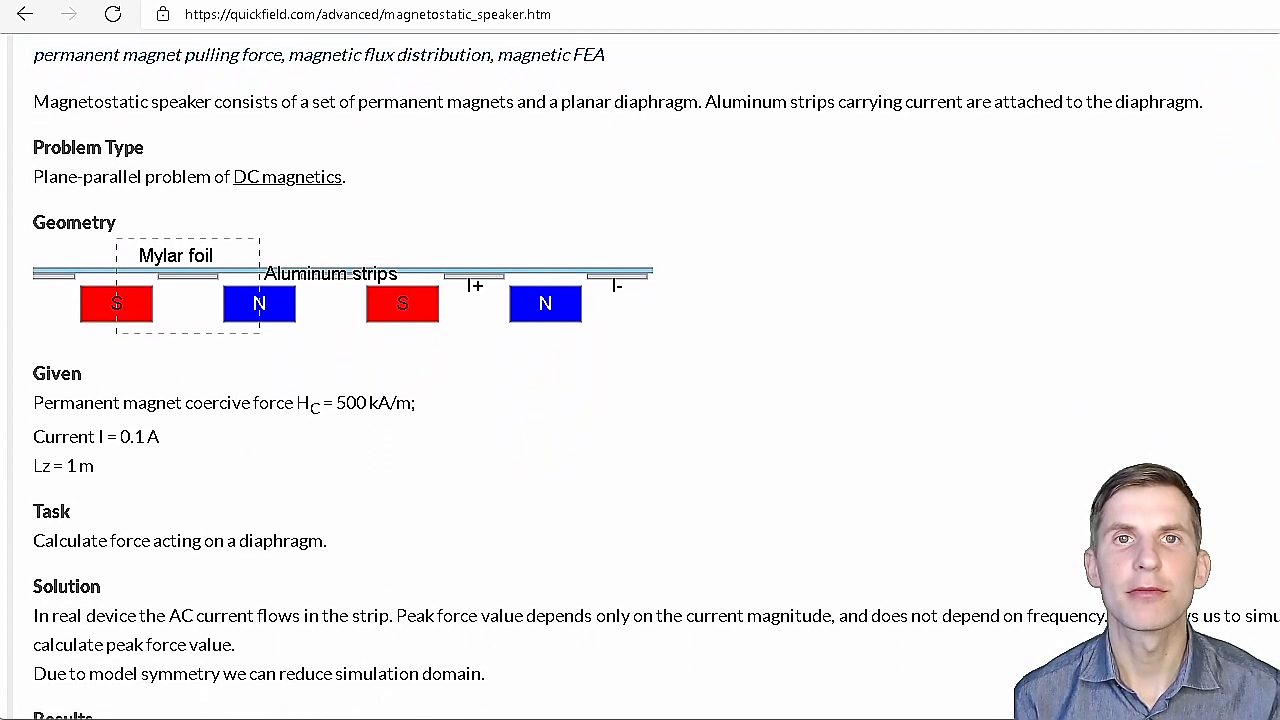
{"action": "scroll", "coordinate": [640, 376], "scroll_direction": "down", "scroll_amount": 2}
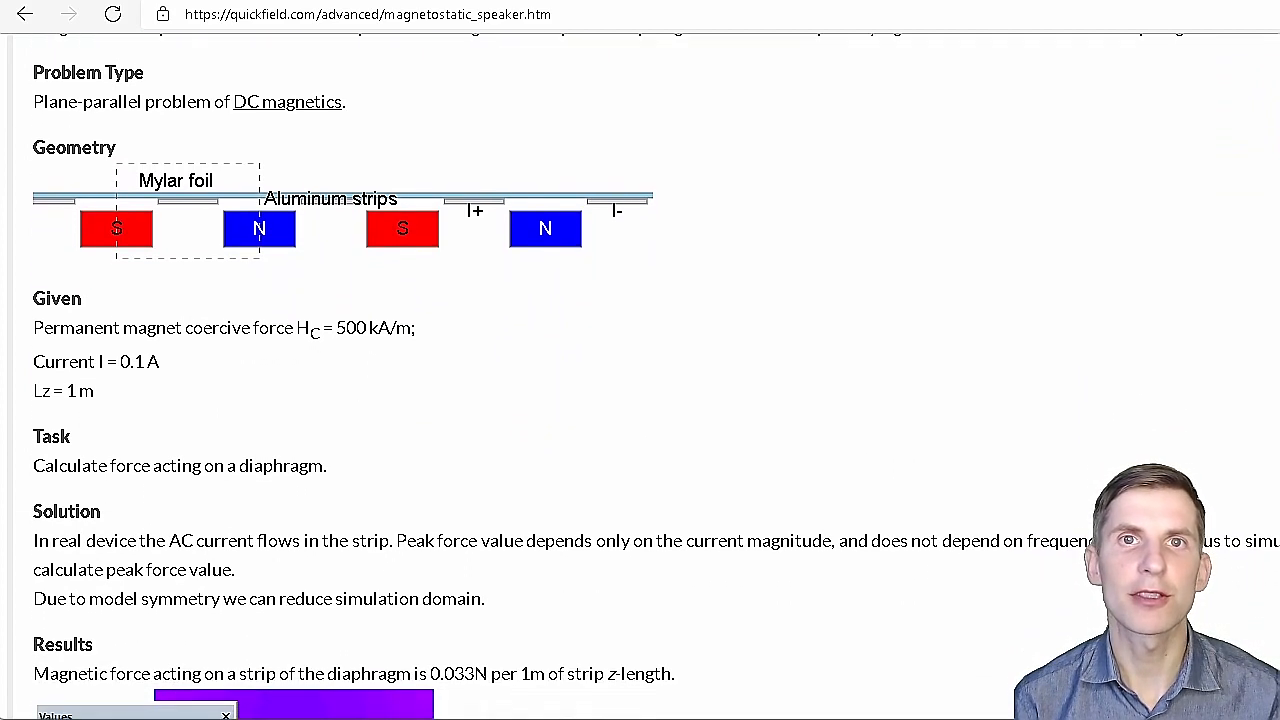
{"action": "scroll", "coordinate": [640, 376], "scroll_direction": "down", "scroll_amount": 4}
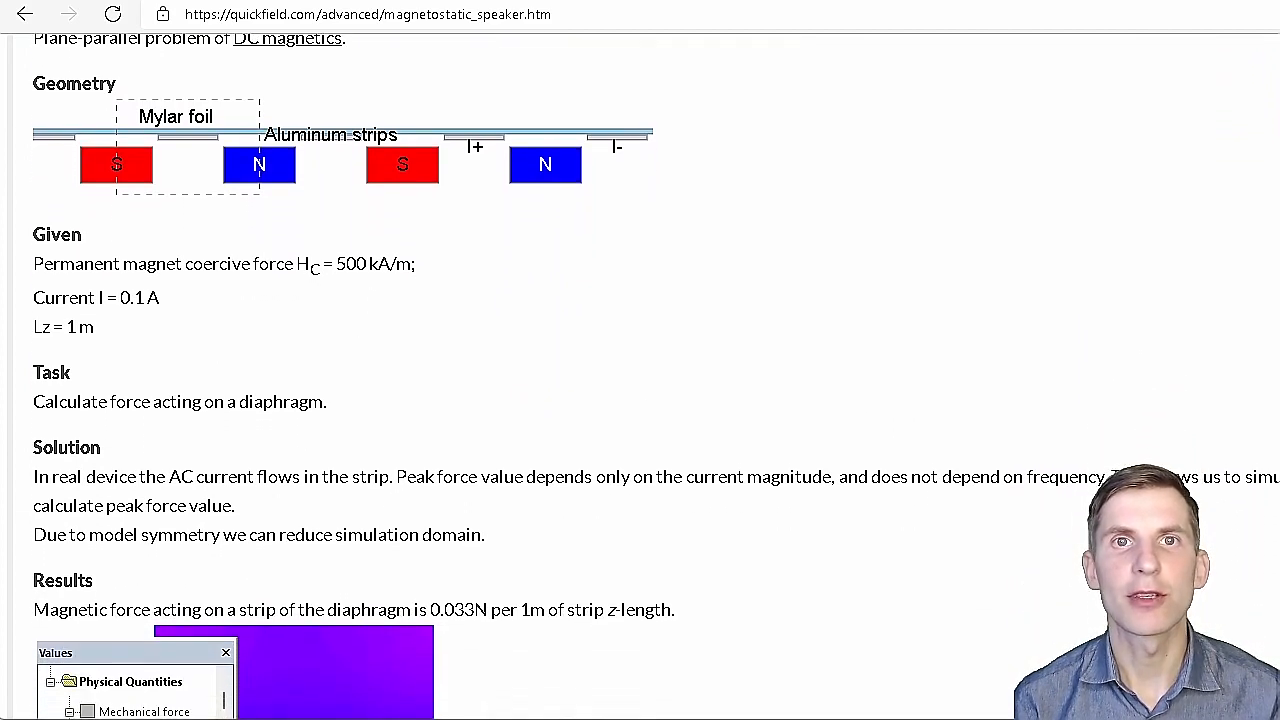
{"action": "scroll", "coordinate": [640, 376], "scroll_direction": "down", "scroll_amount": 2}
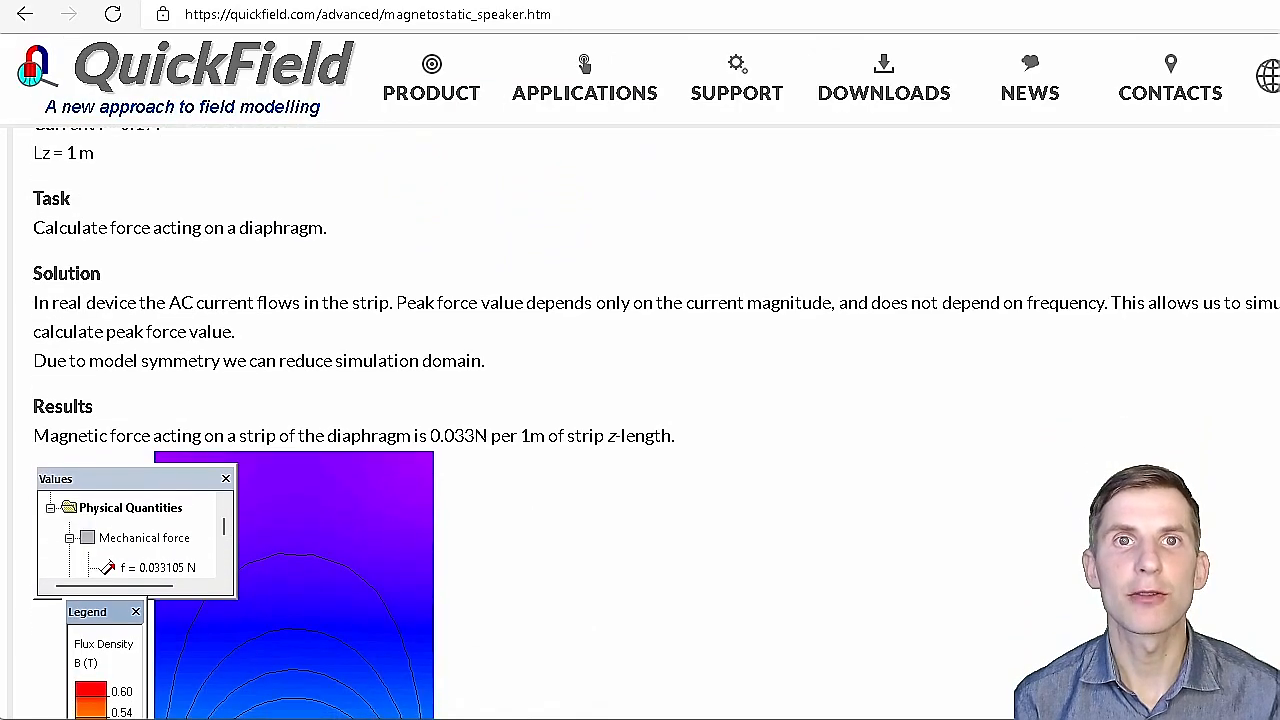
{"action": "scroll", "coordinate": [640, 376], "scroll_direction": "down", "scroll_amount": 3}
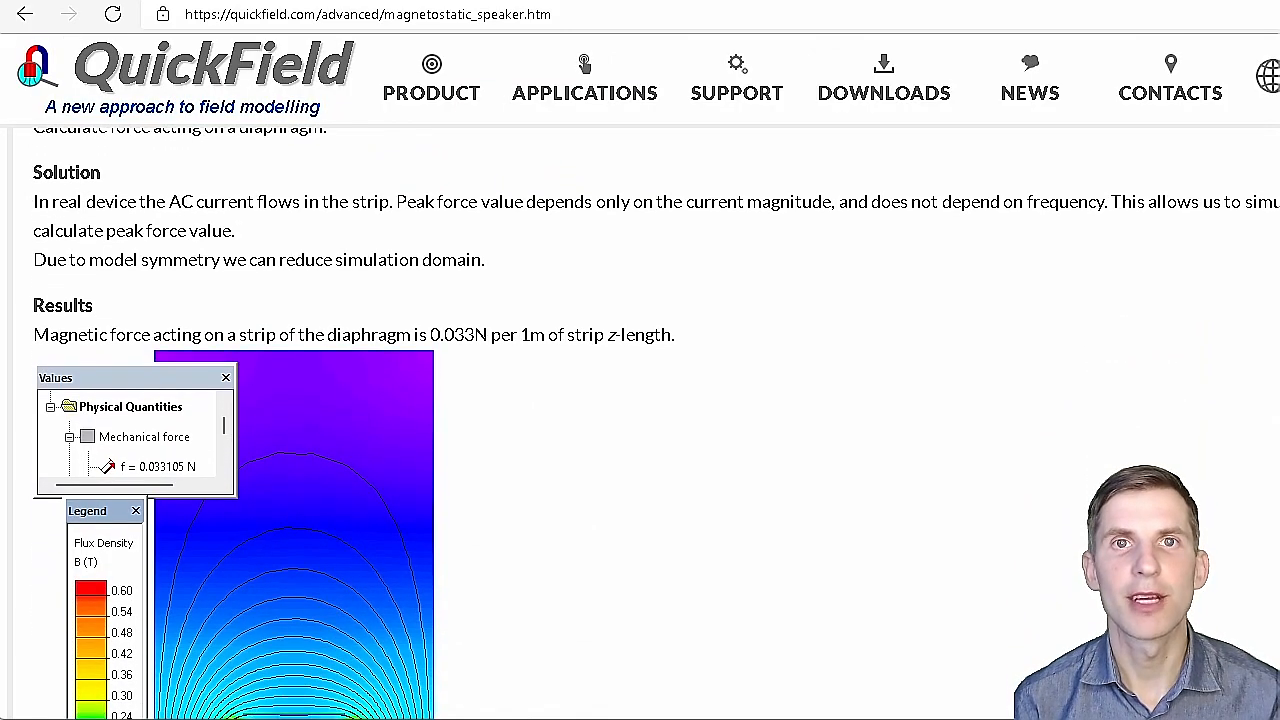
{"action": "scroll", "coordinate": [640, 376], "scroll_direction": "down", "scroll_amount": 2}
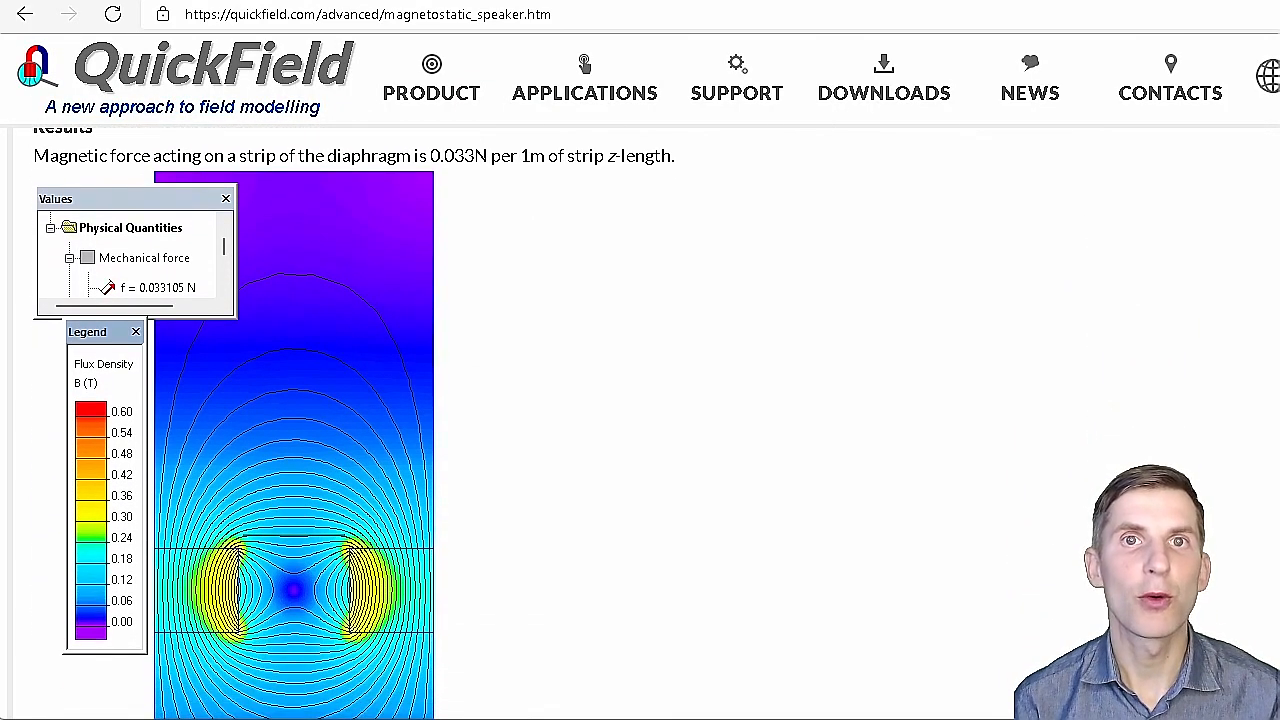
{"action": "scroll", "coordinate": [640, 376], "scroll_direction": "down", "scroll_amount": 3}
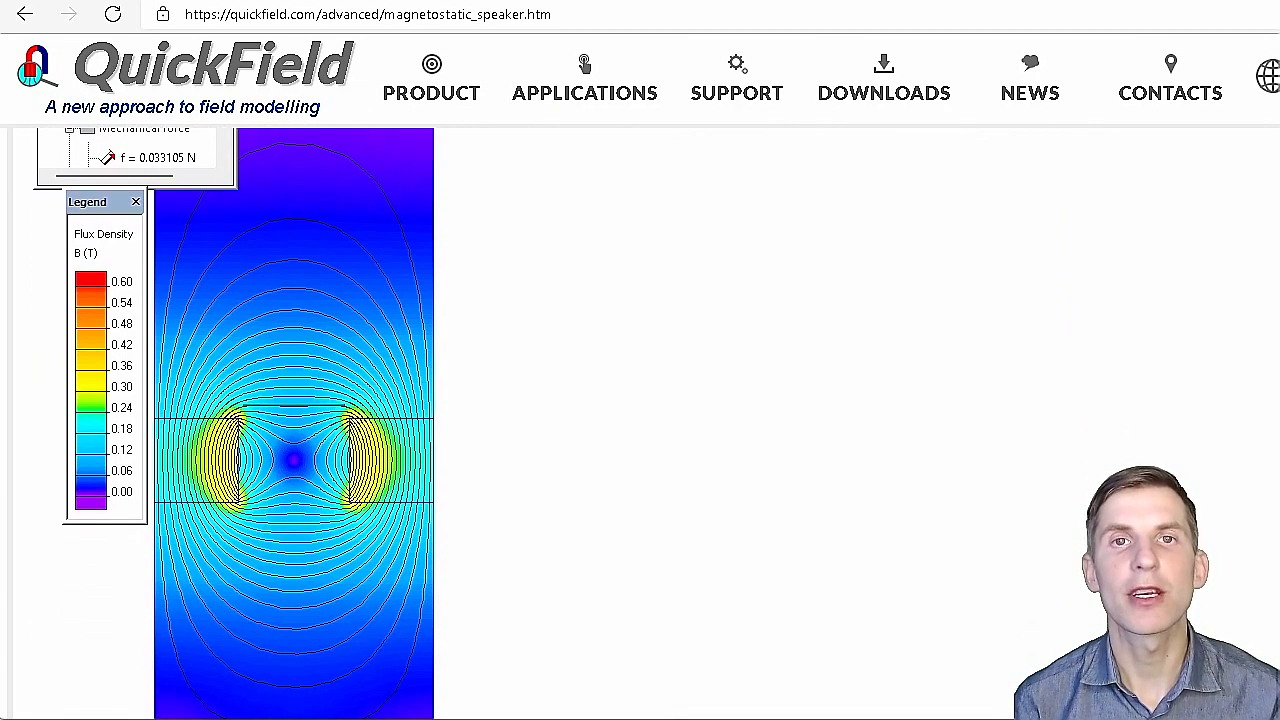
{"action": "scroll", "coordinate": [640, 376], "scroll_direction": "down", "scroll_amount": 3}
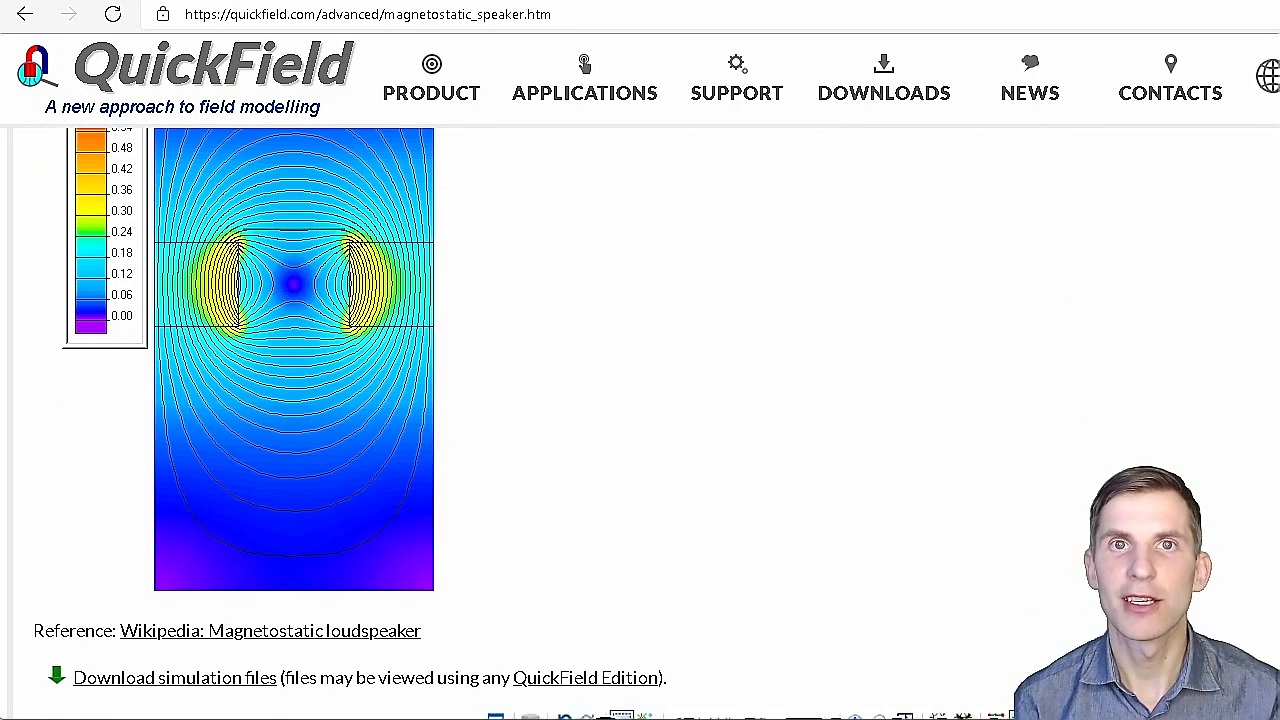
{"action": "scroll", "coordinate": [640, 376], "scroll_direction": "down", "scroll_amount": 2}
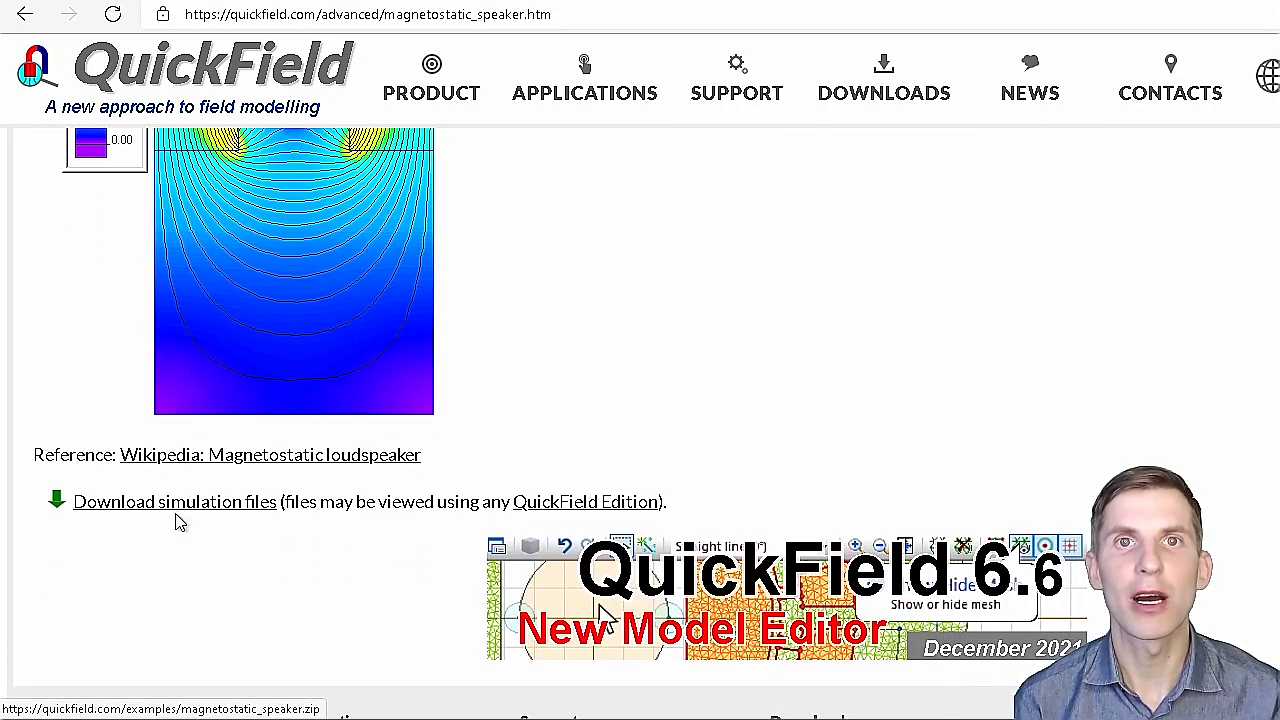
{"action": "mouse_move", "coordinate": [548, 511]}
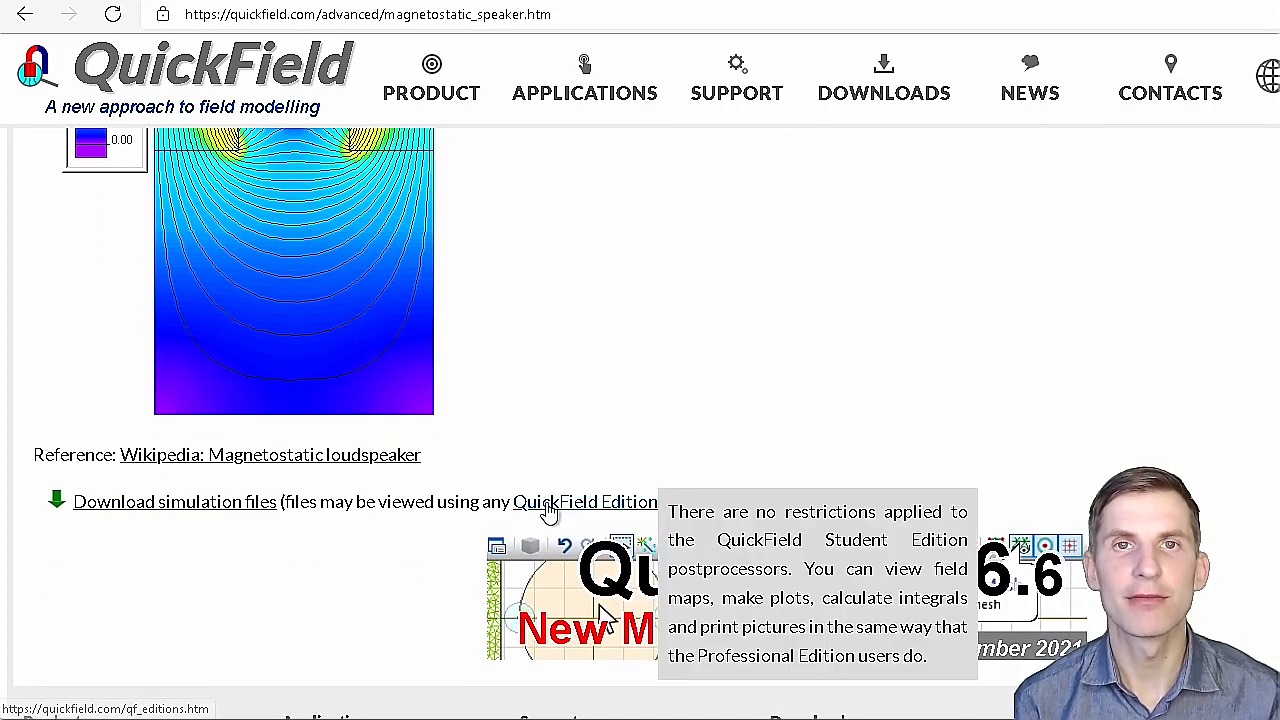